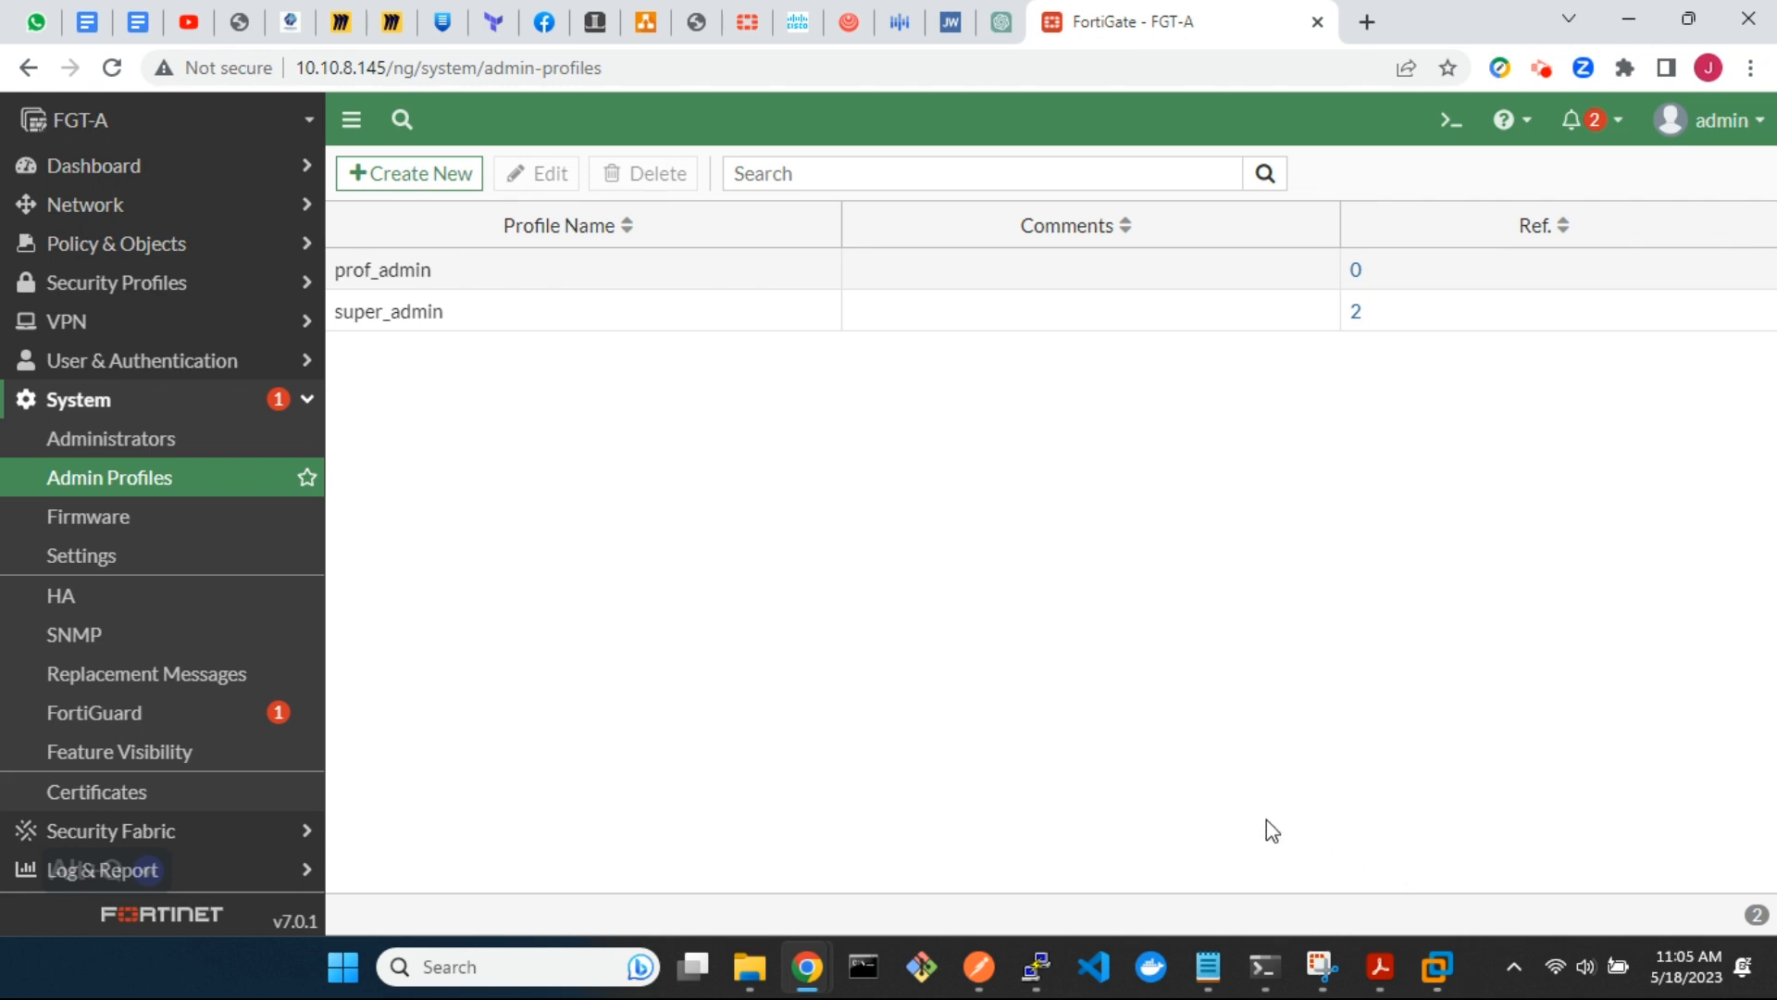
Create an admin profile named readonly with all access permissions set to Read
click(408, 175)
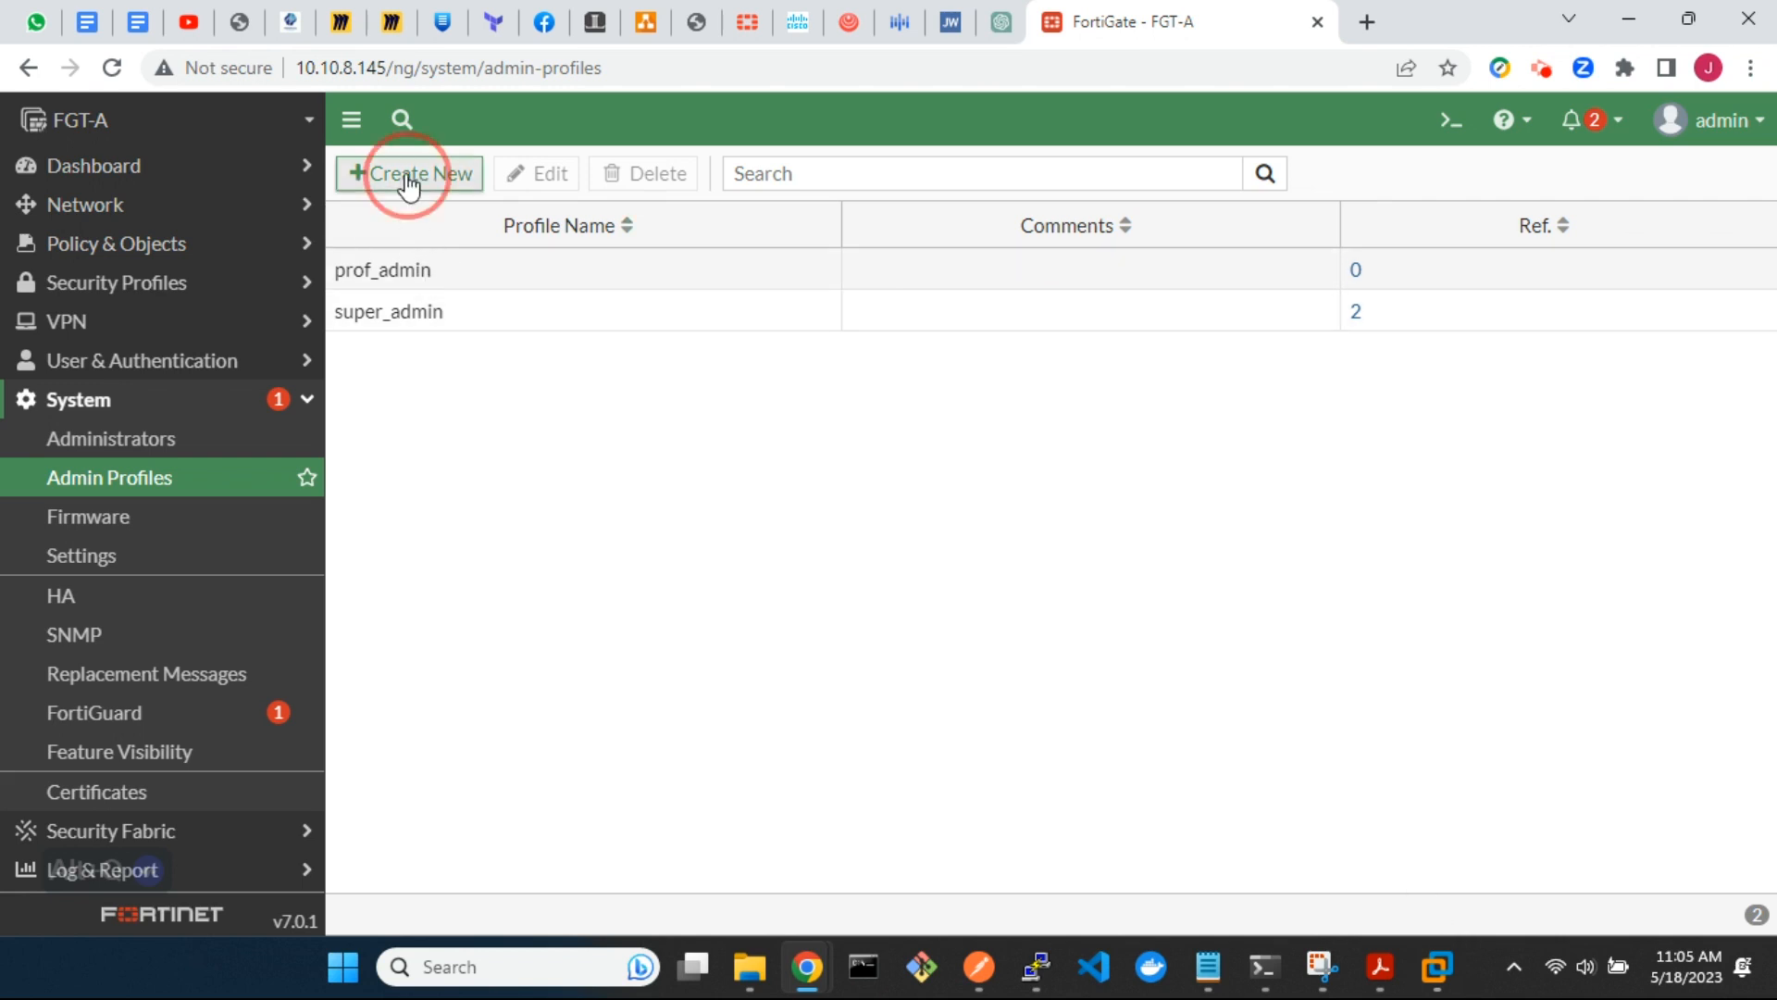
click(517, 228)
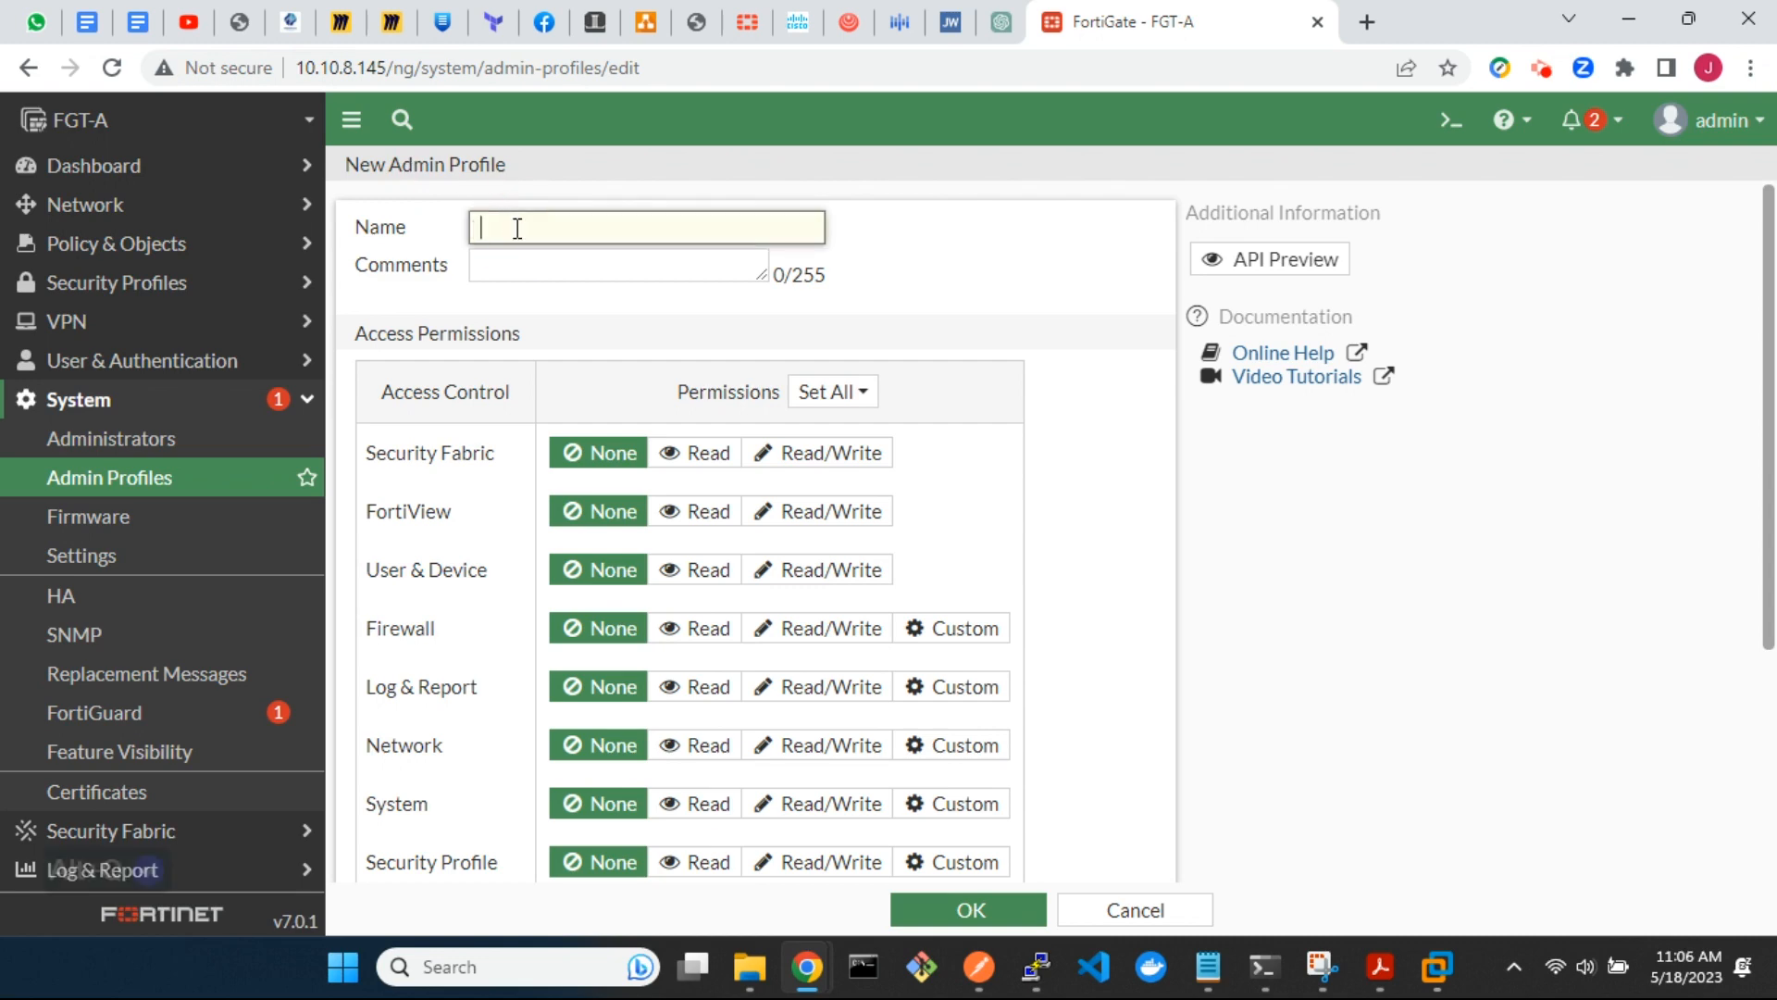
text(readonly)
click(840, 394)
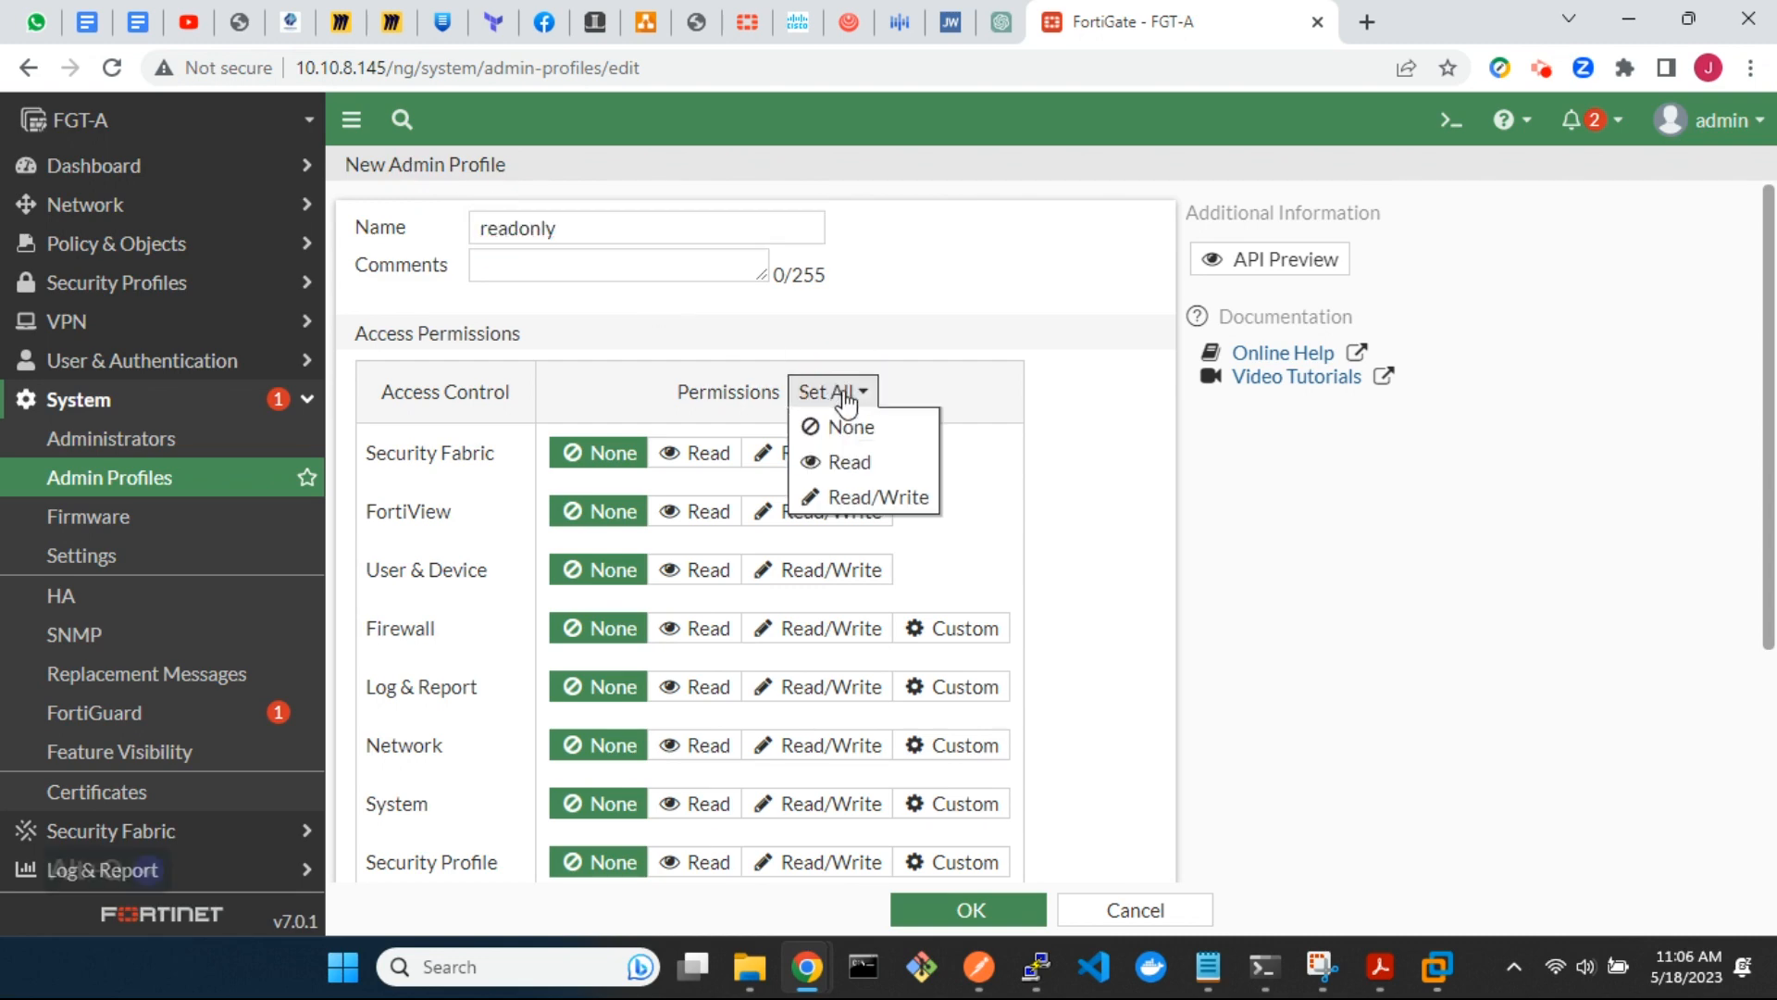
click(838, 462)
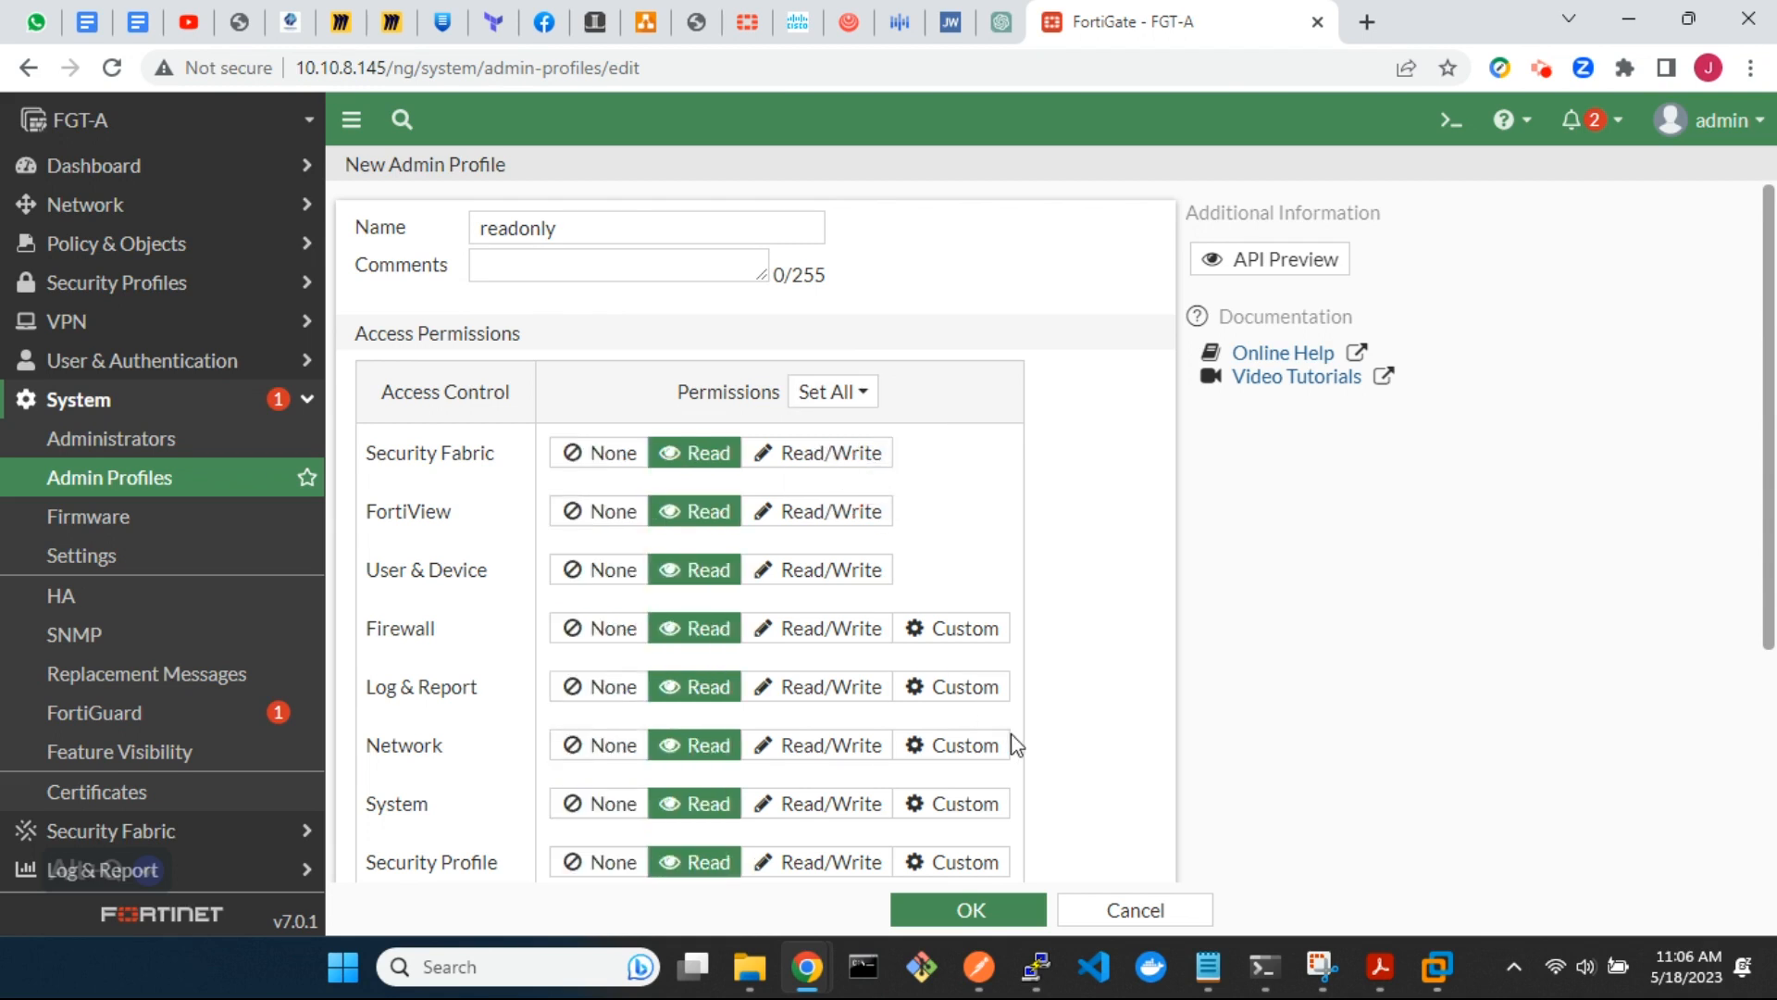
scroll(1016, 746, down, 4)
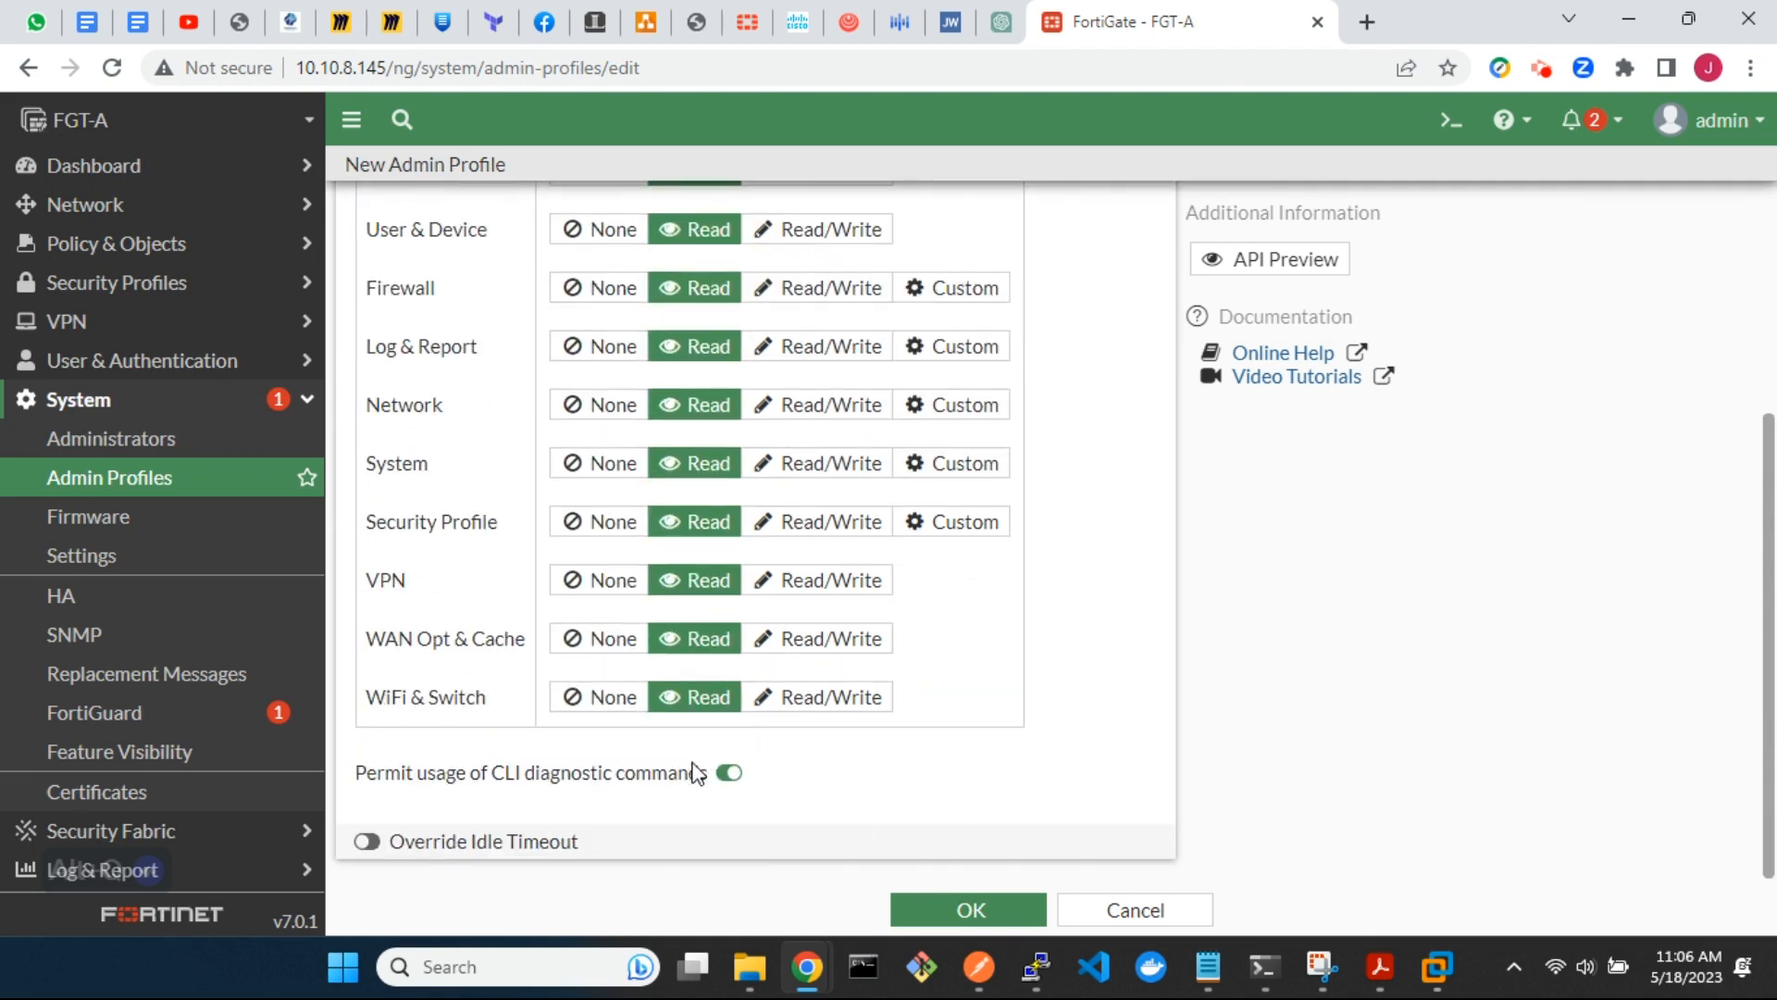
click(976, 912)
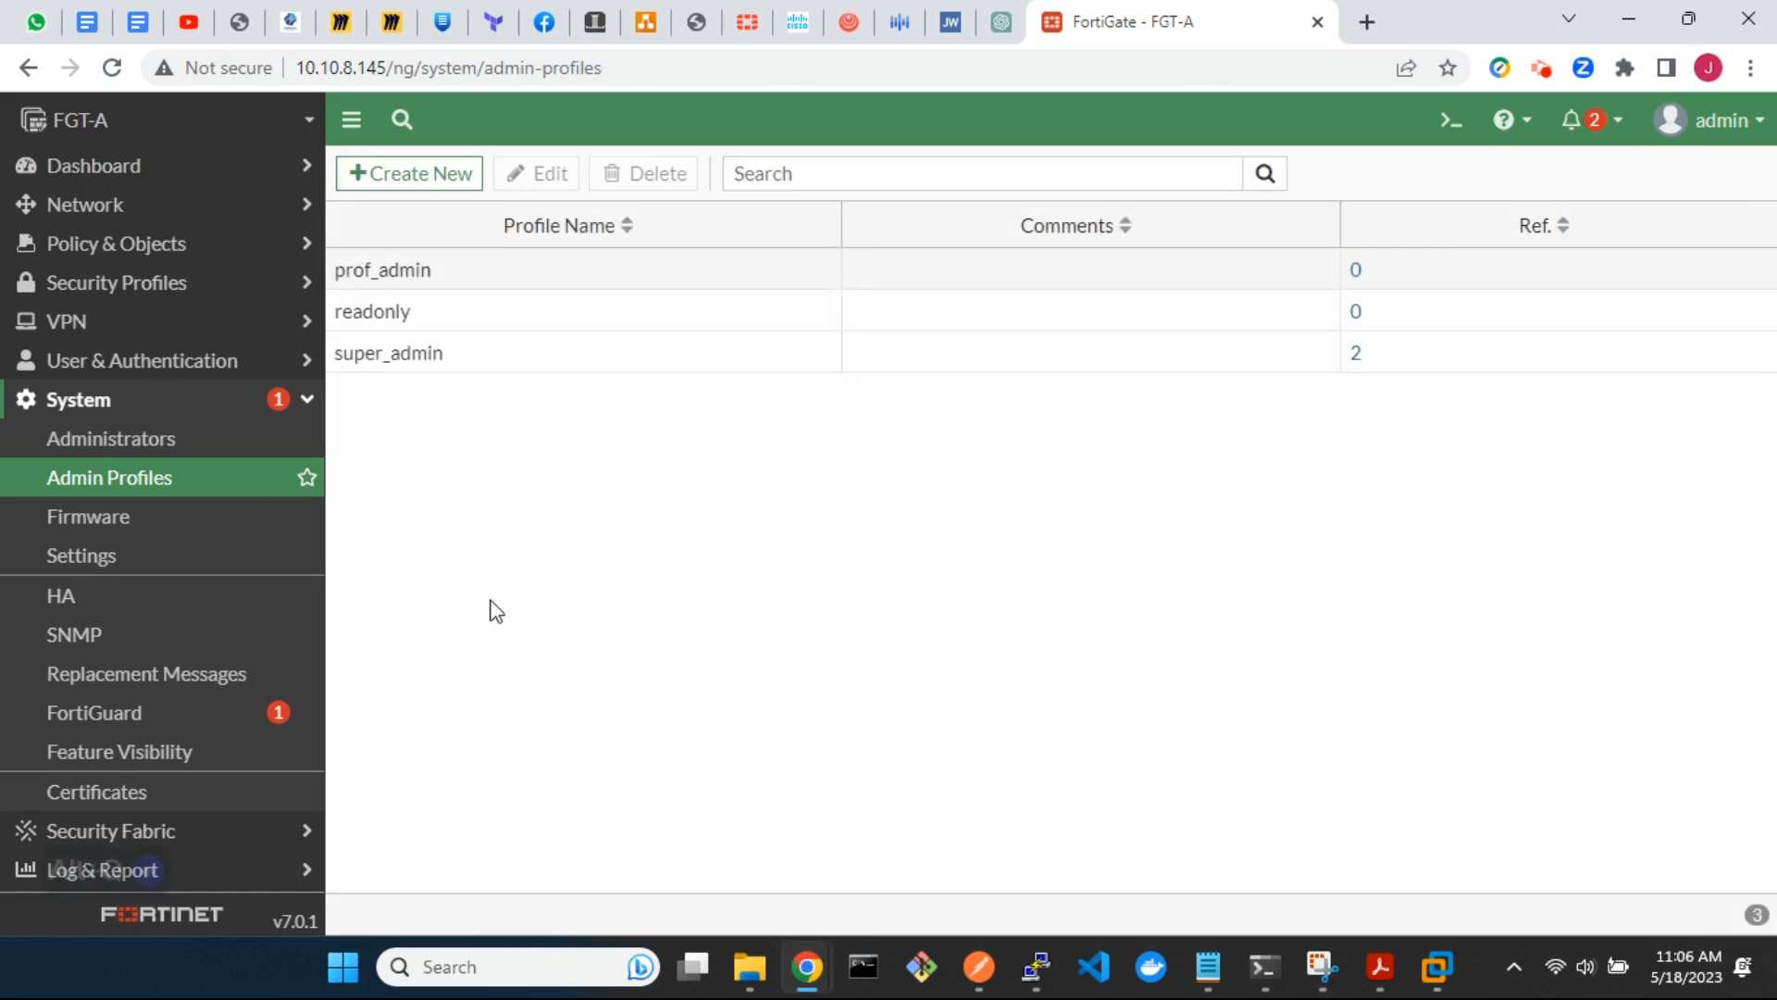
Start a new REST API administrator with the username restapi-admin and the readonly administrator profile
click(148, 444)
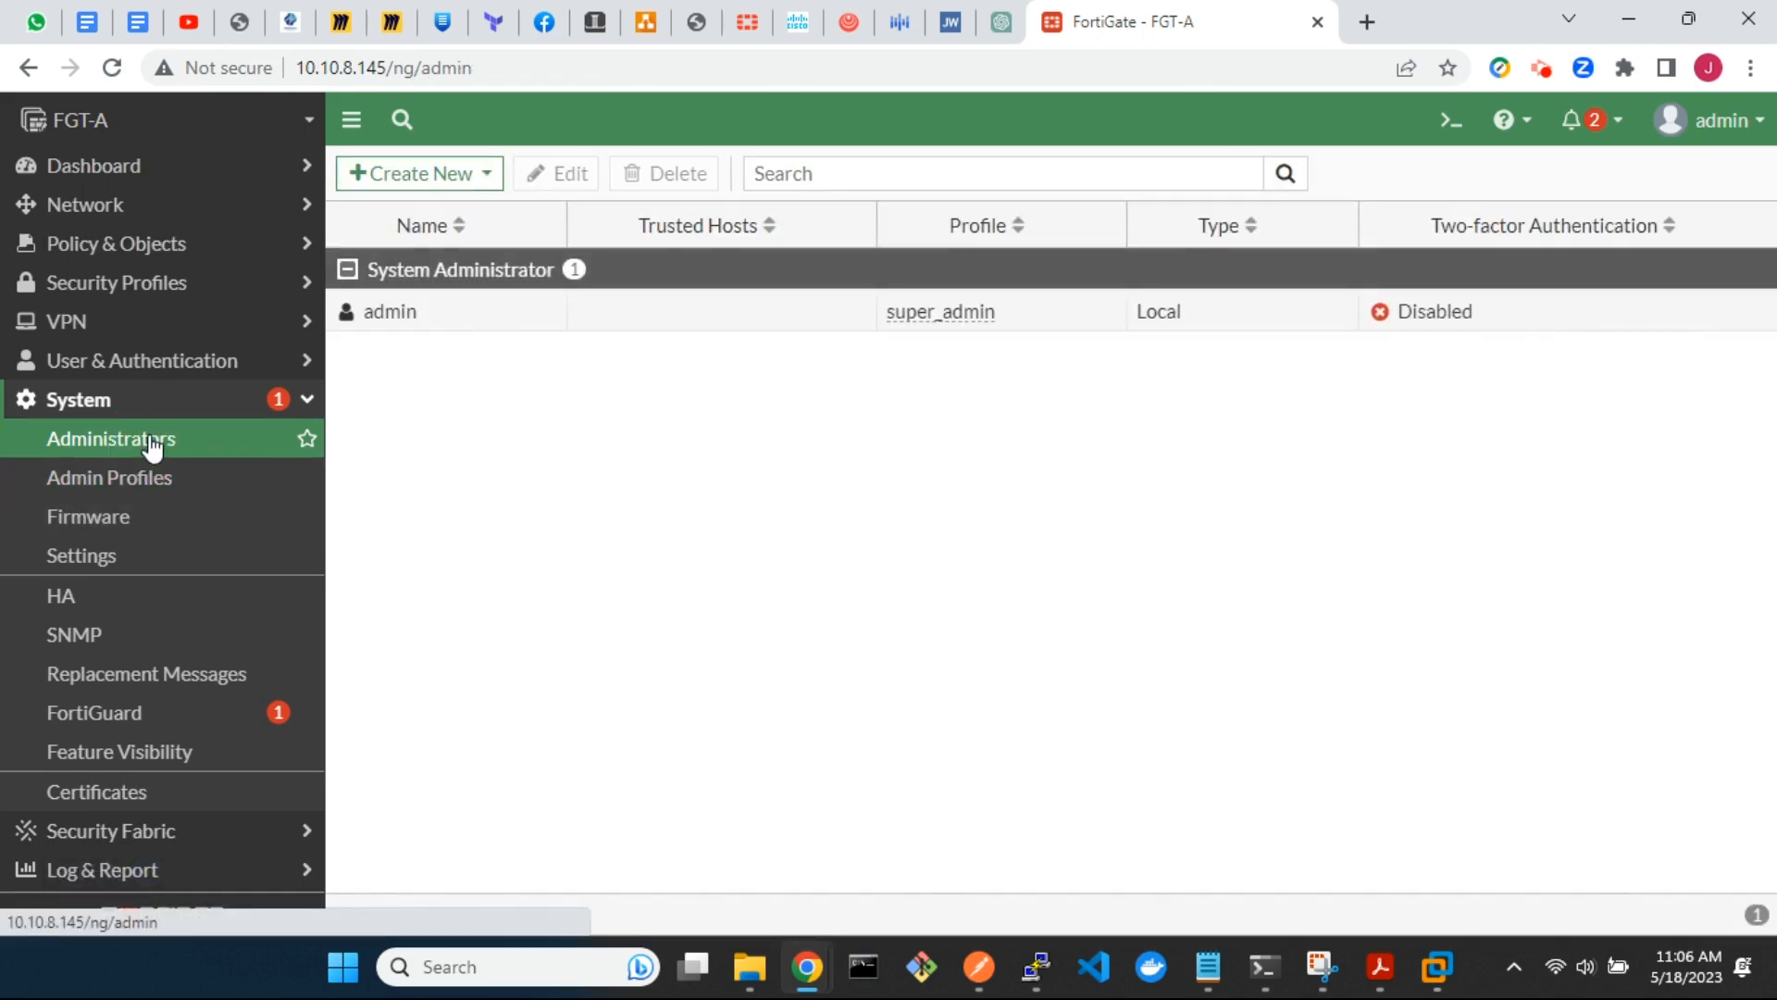
click(431, 178)
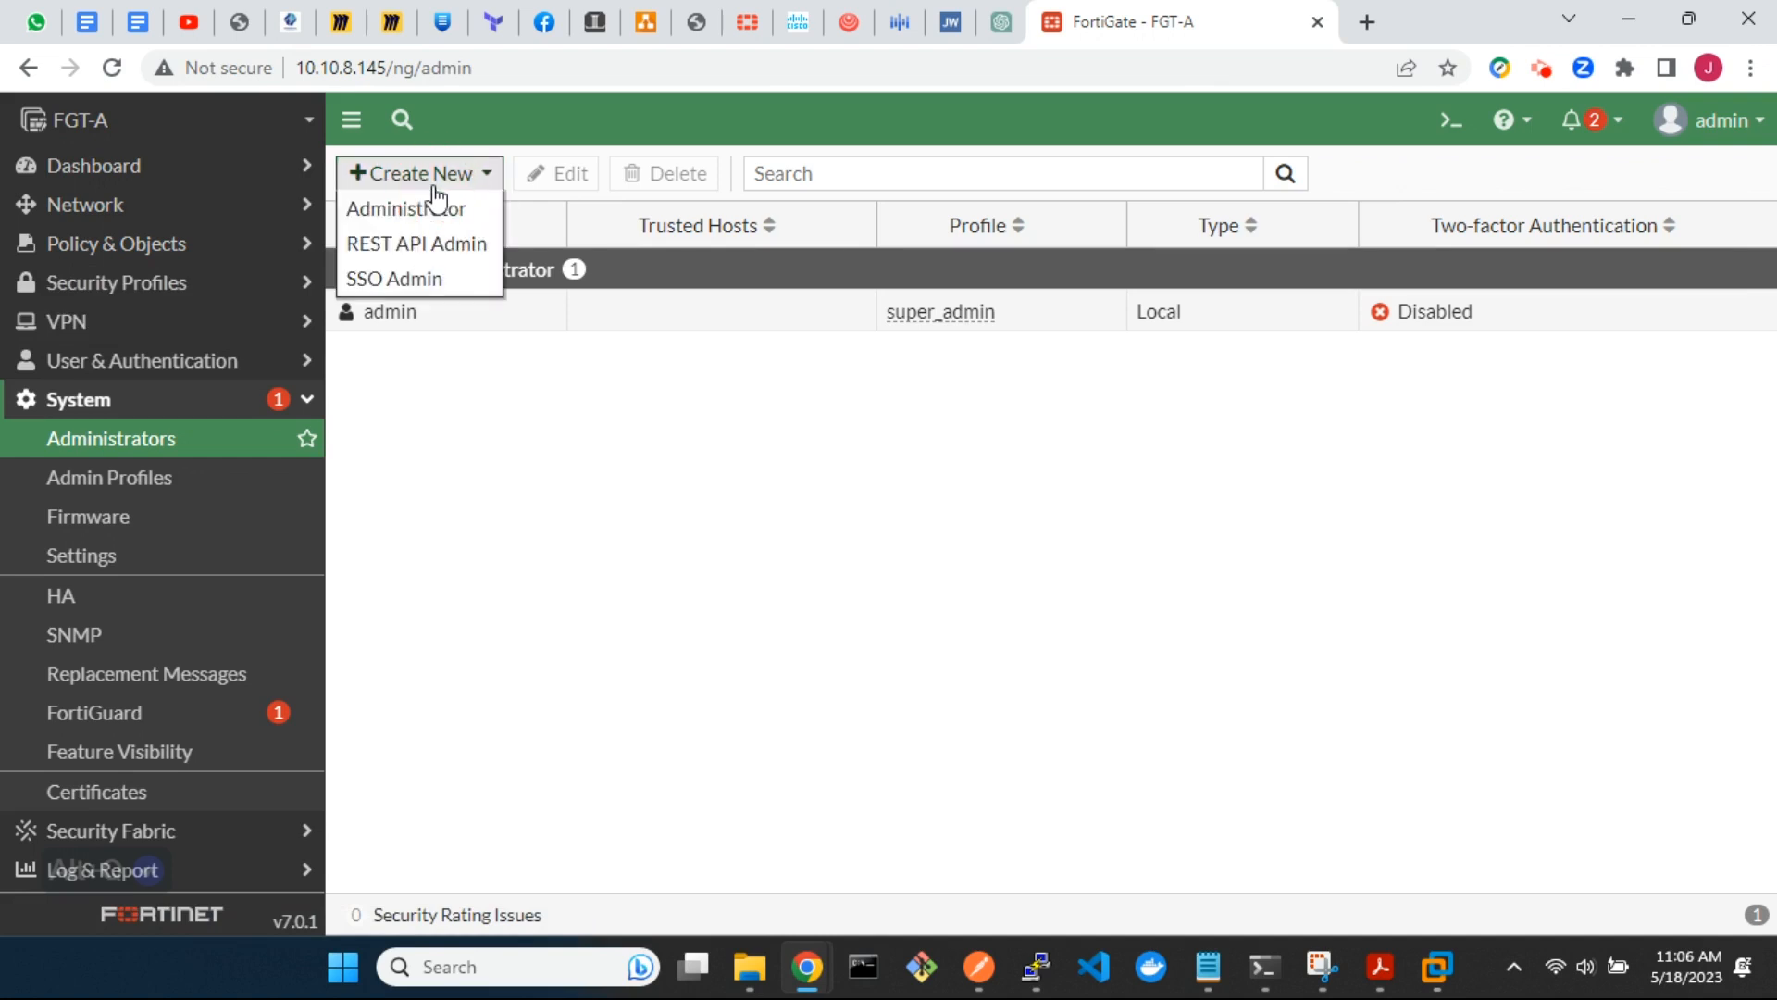
click(436, 259)
click(654, 224)
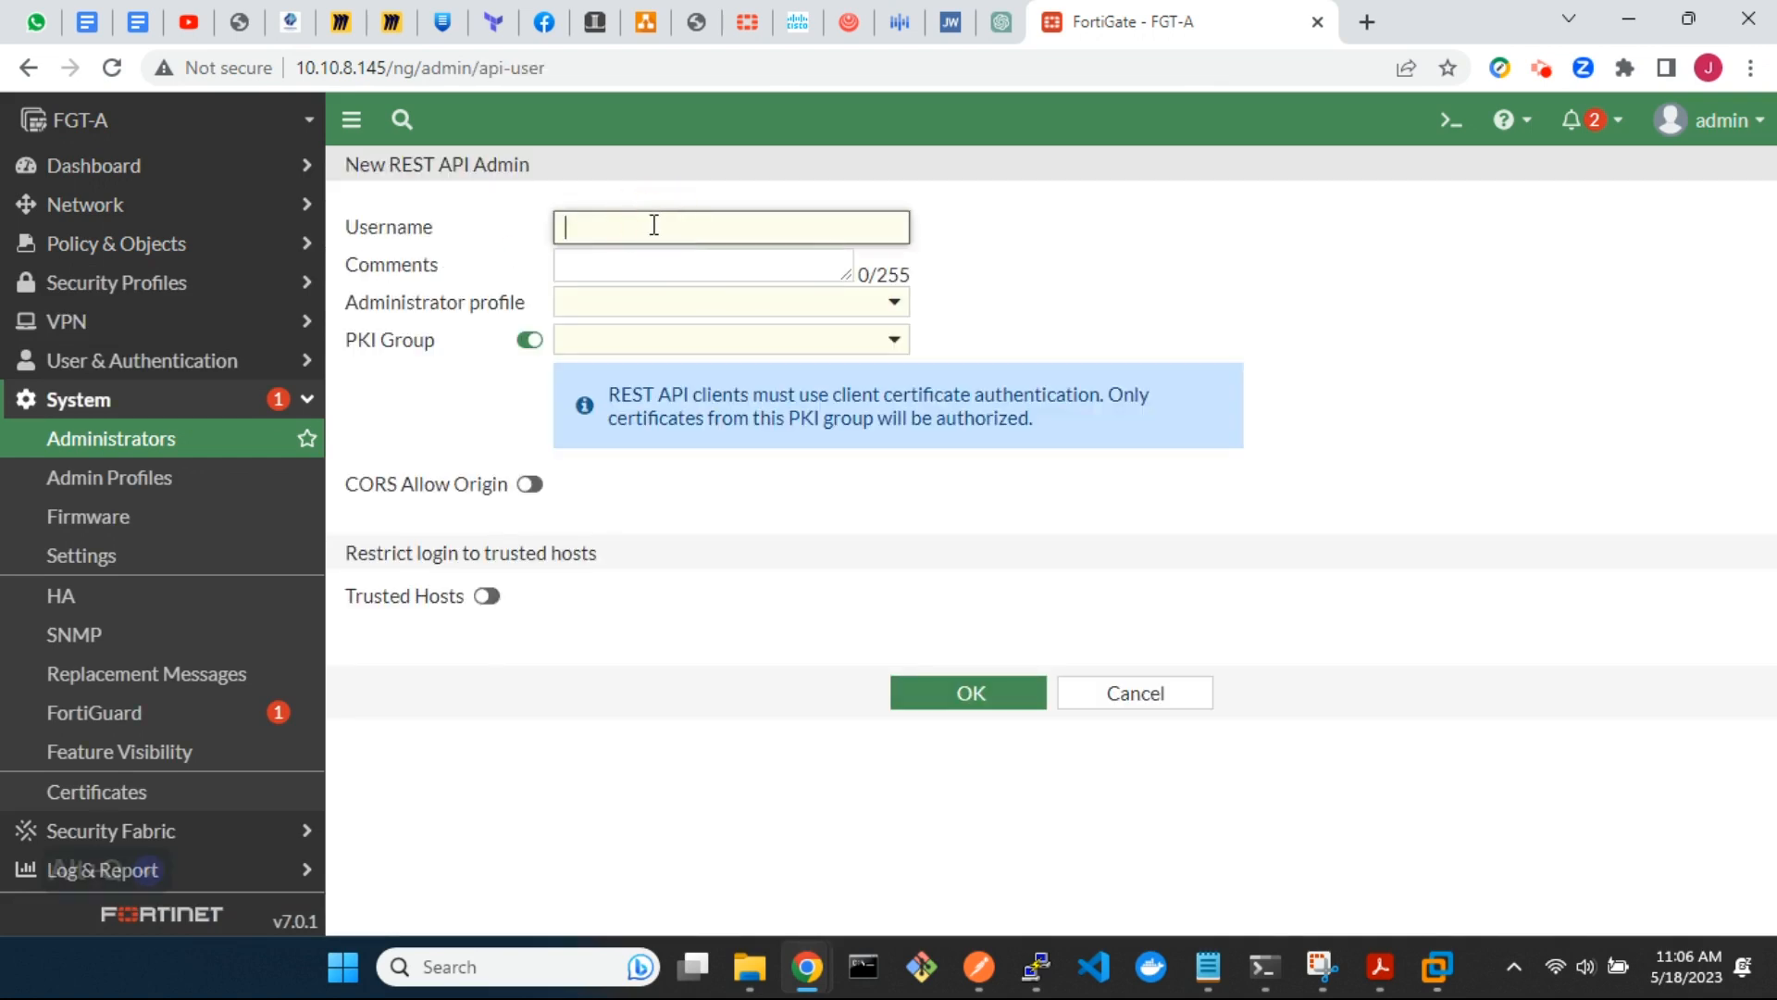
text(restapi-admin)
click(798, 307)
click(741, 409)
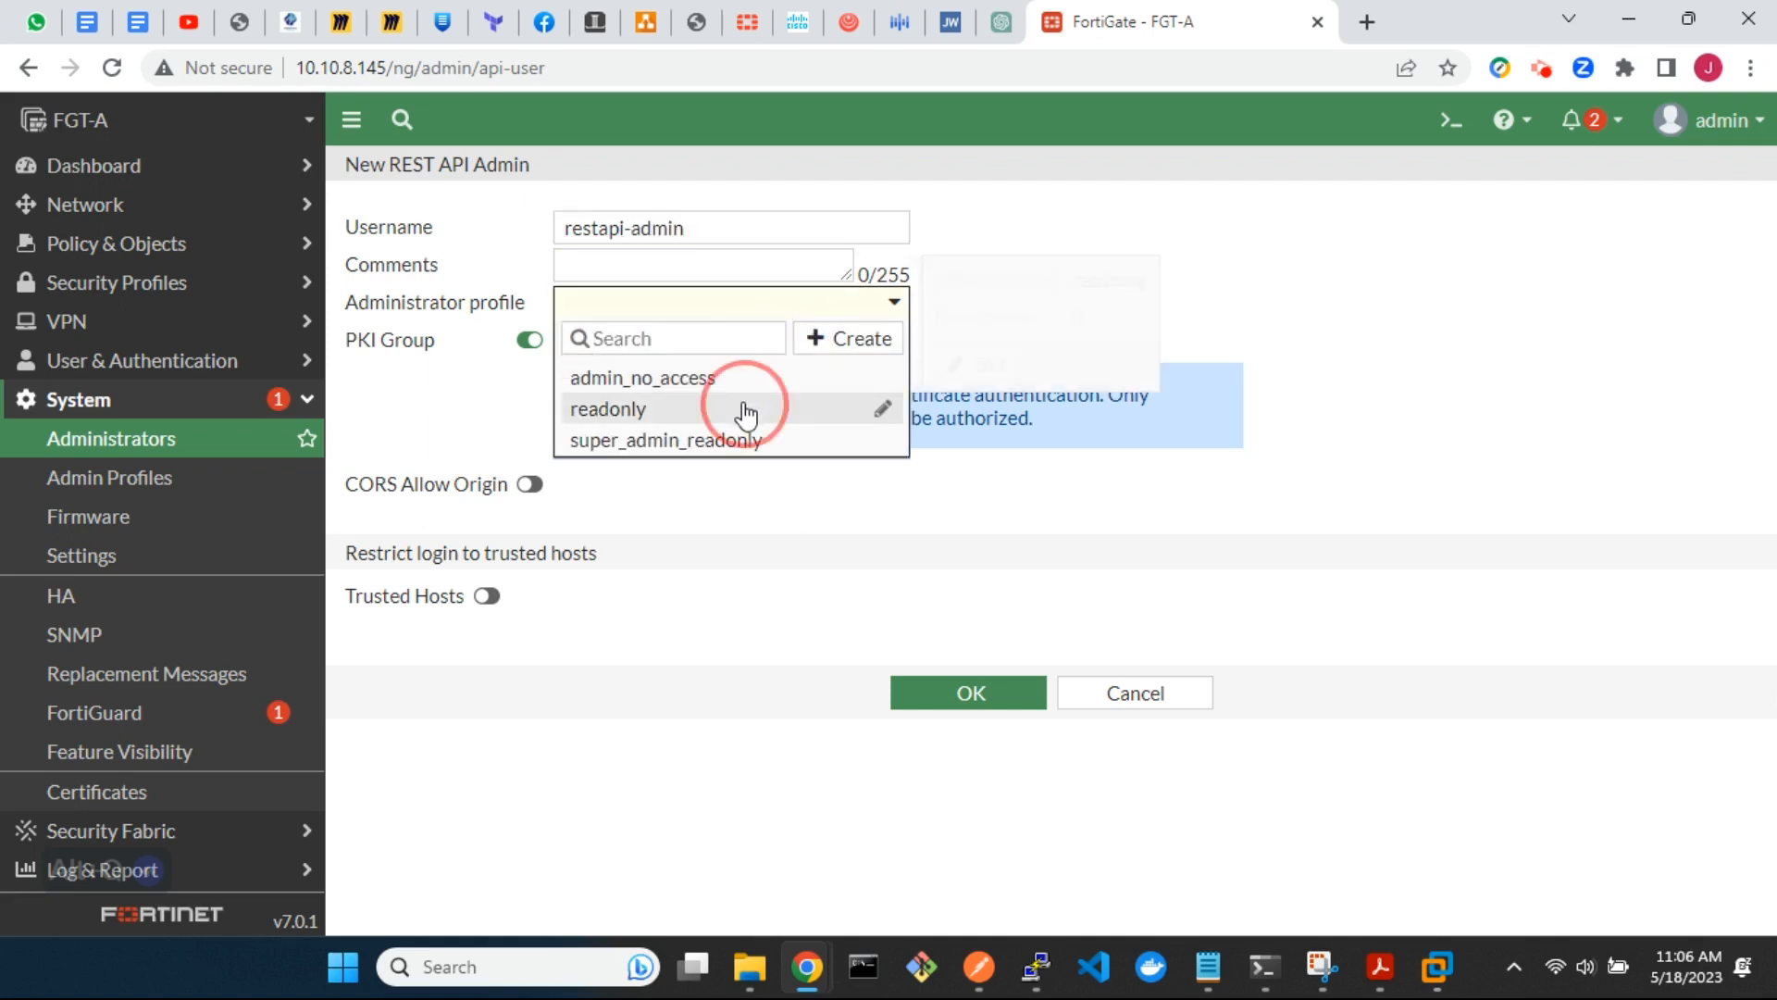
Disable PKI Group, restrict the REST API administrator to trusted hosts 10.10.8.0/24, and save the account
click(532, 340)
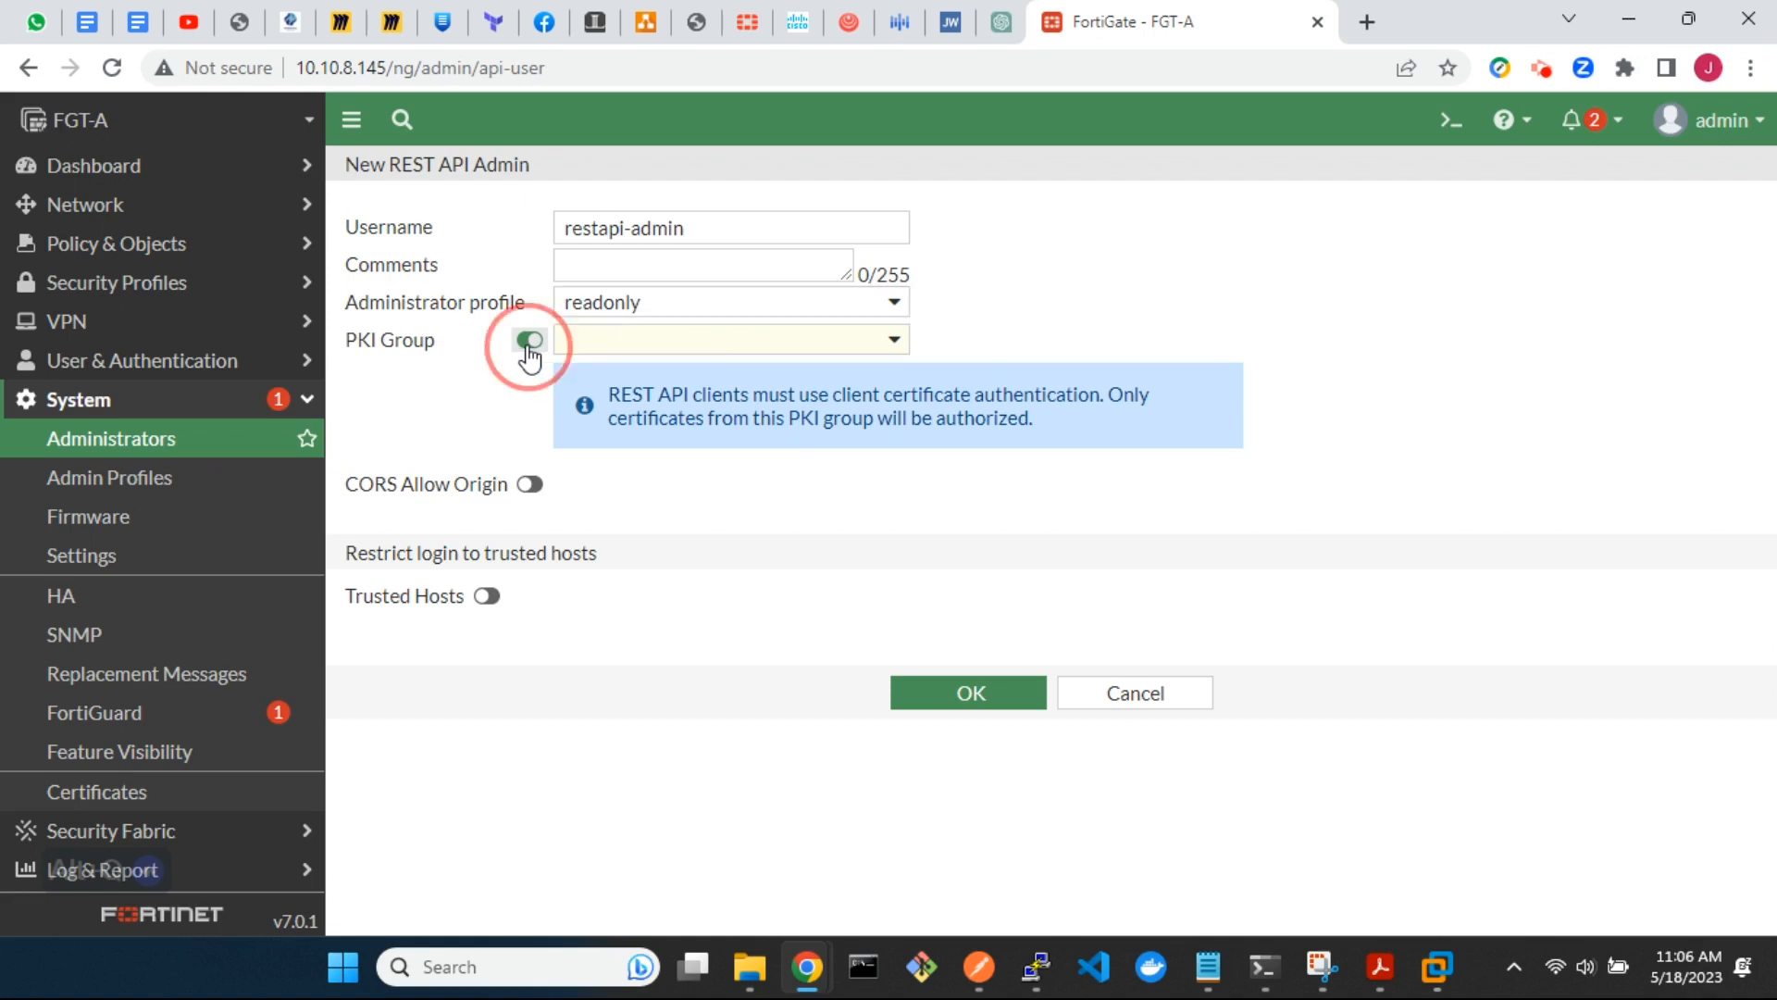
click(491, 492)
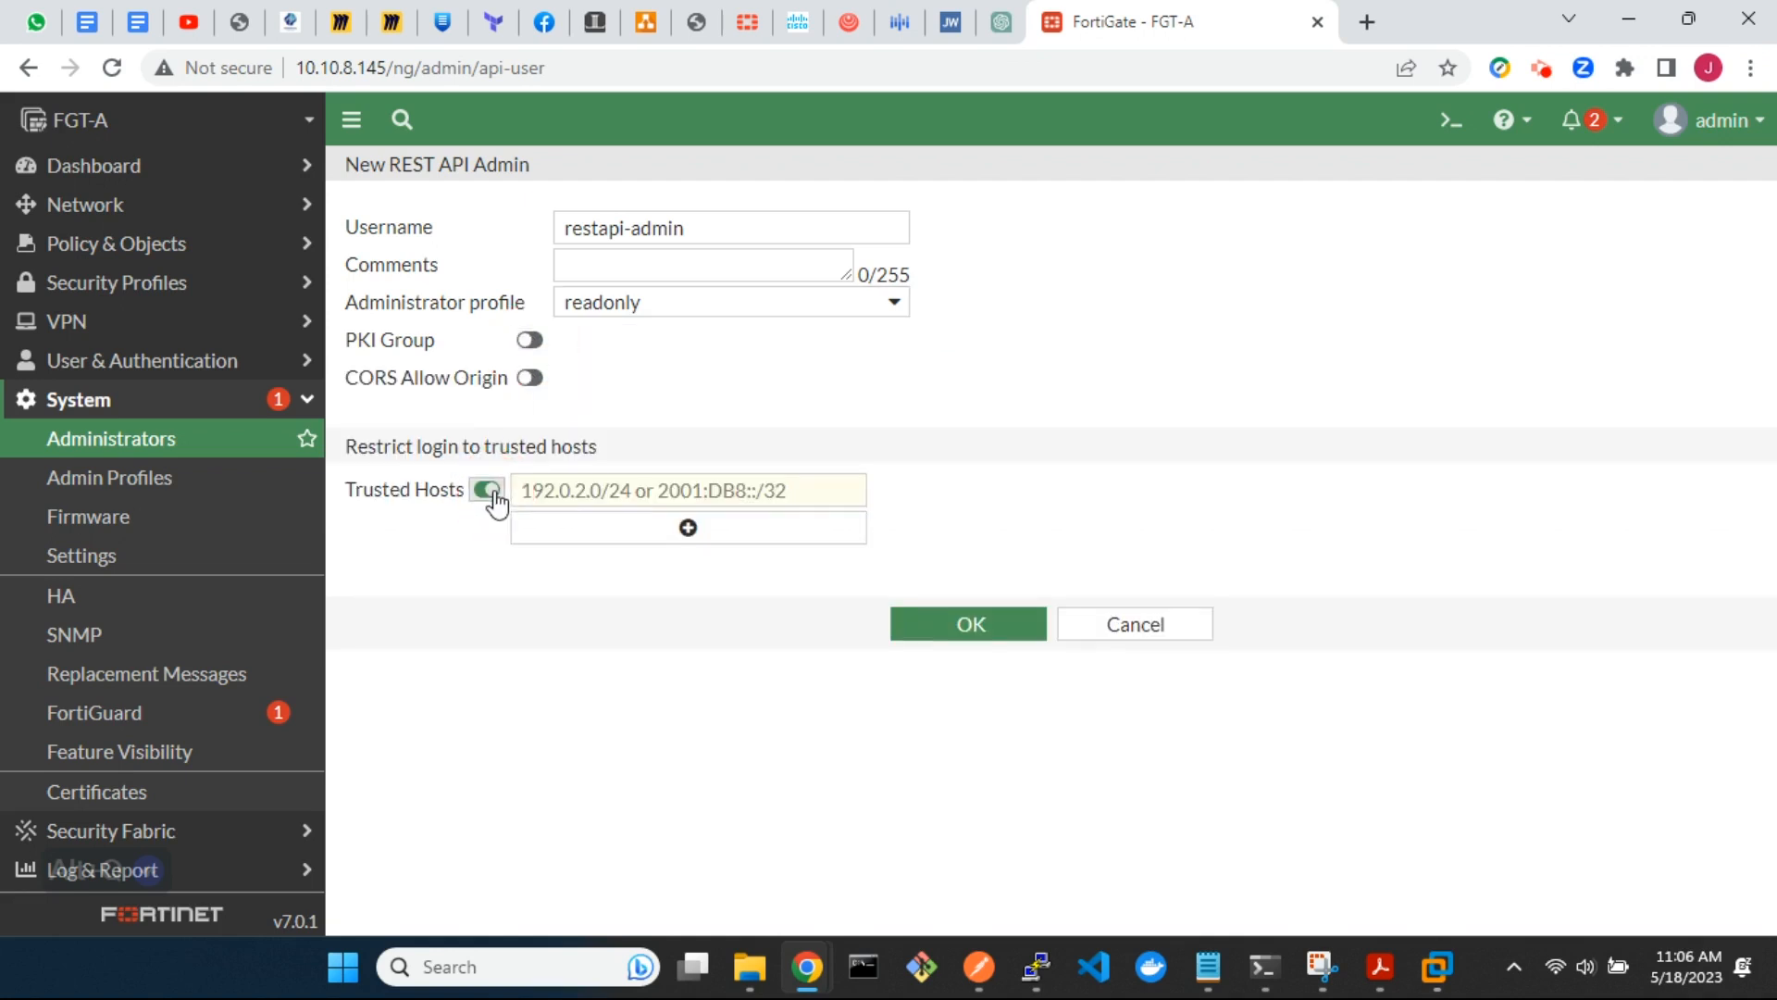
click(532, 491)
text(10.10.8.)
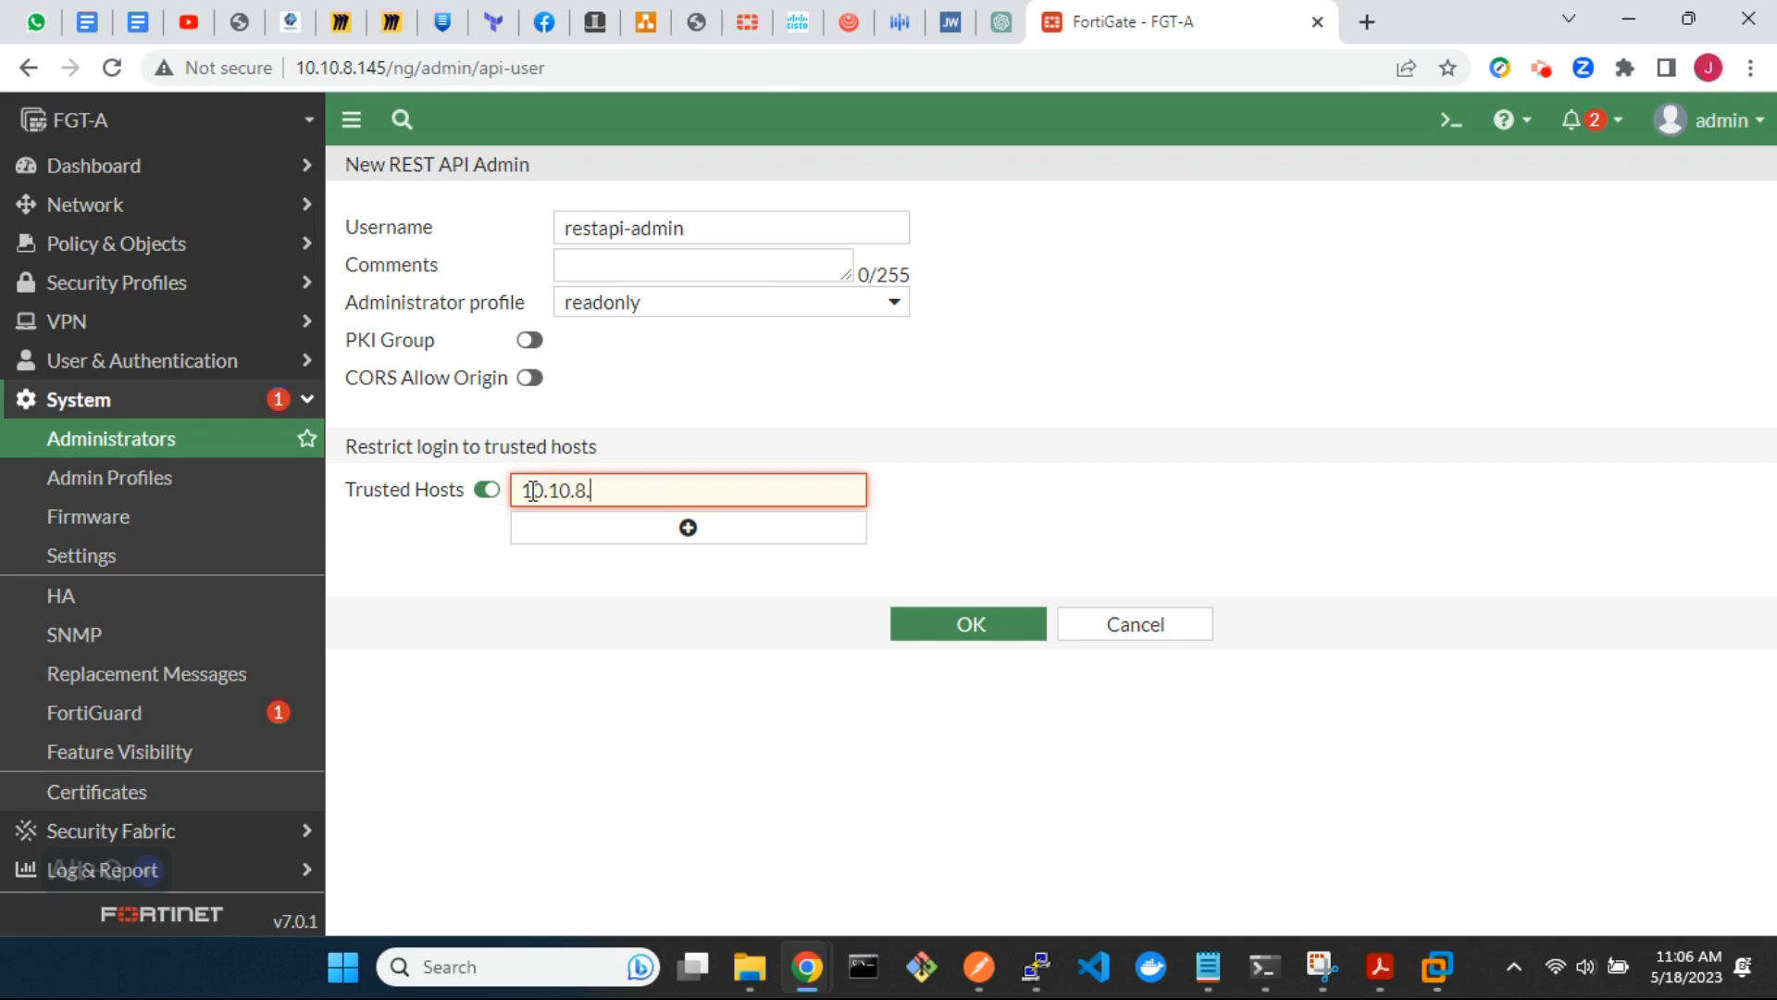
text(0/24)
click(954, 623)
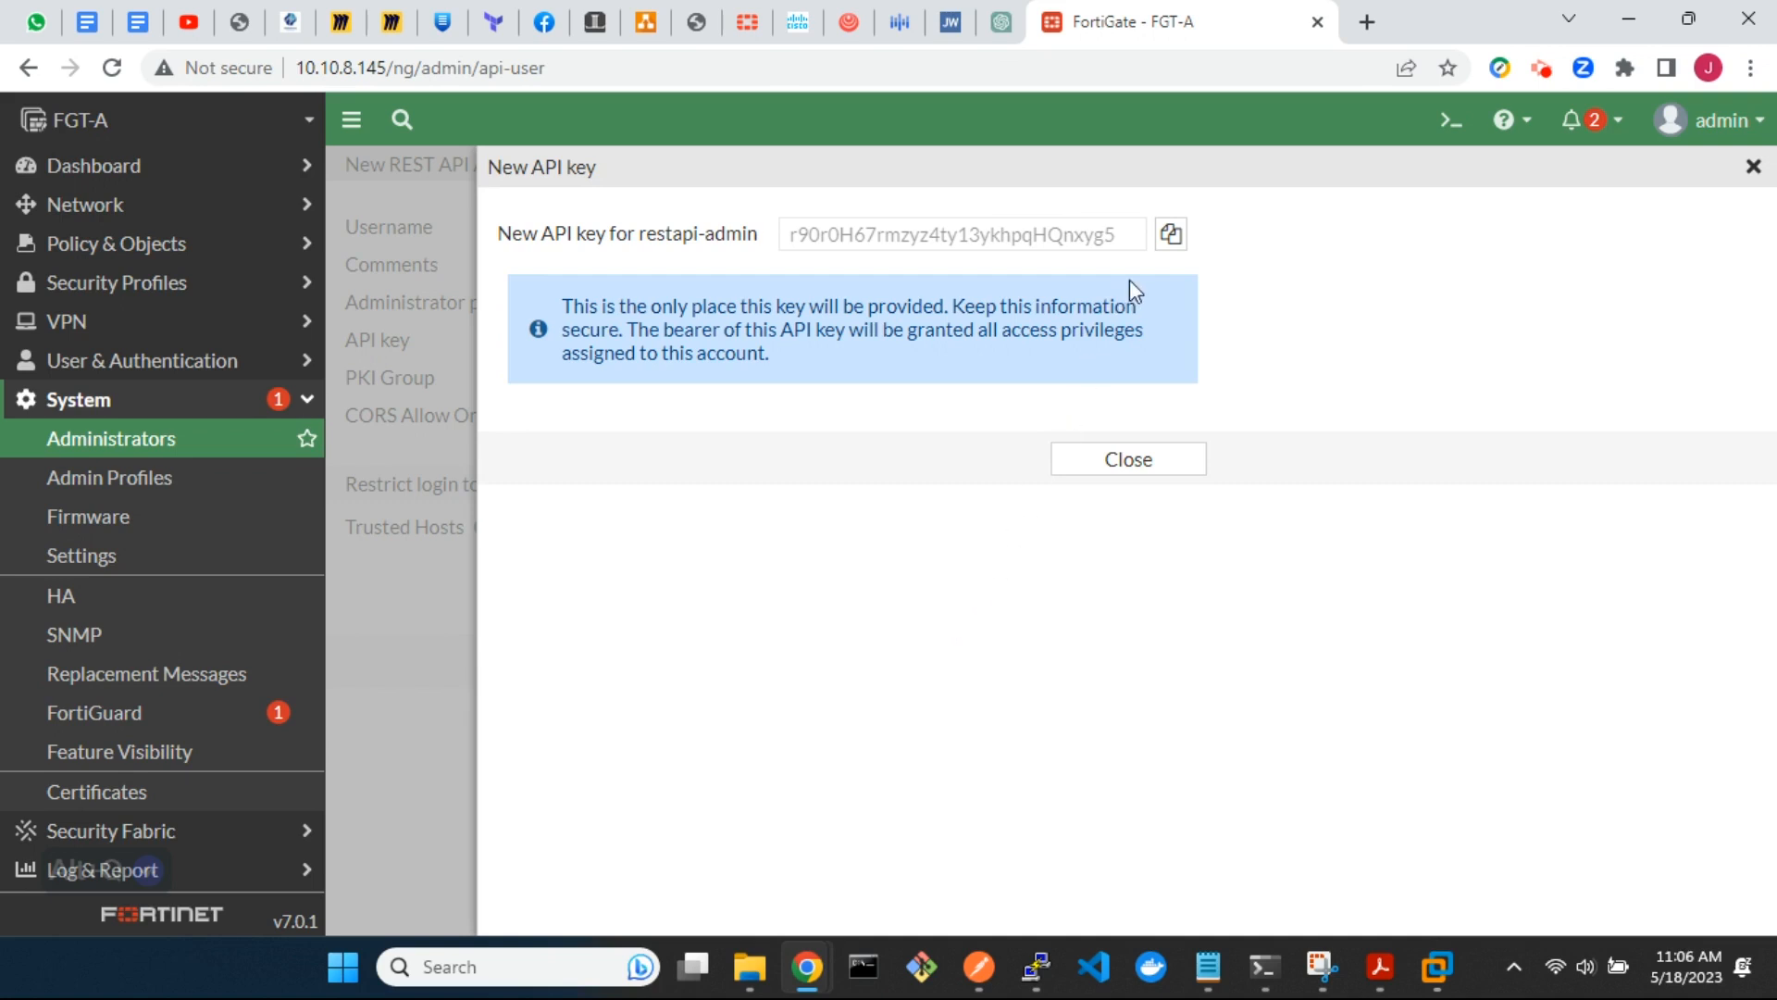
Copy the new API key for the REST API administrator and dismiss the key dialog
click(1170, 237)
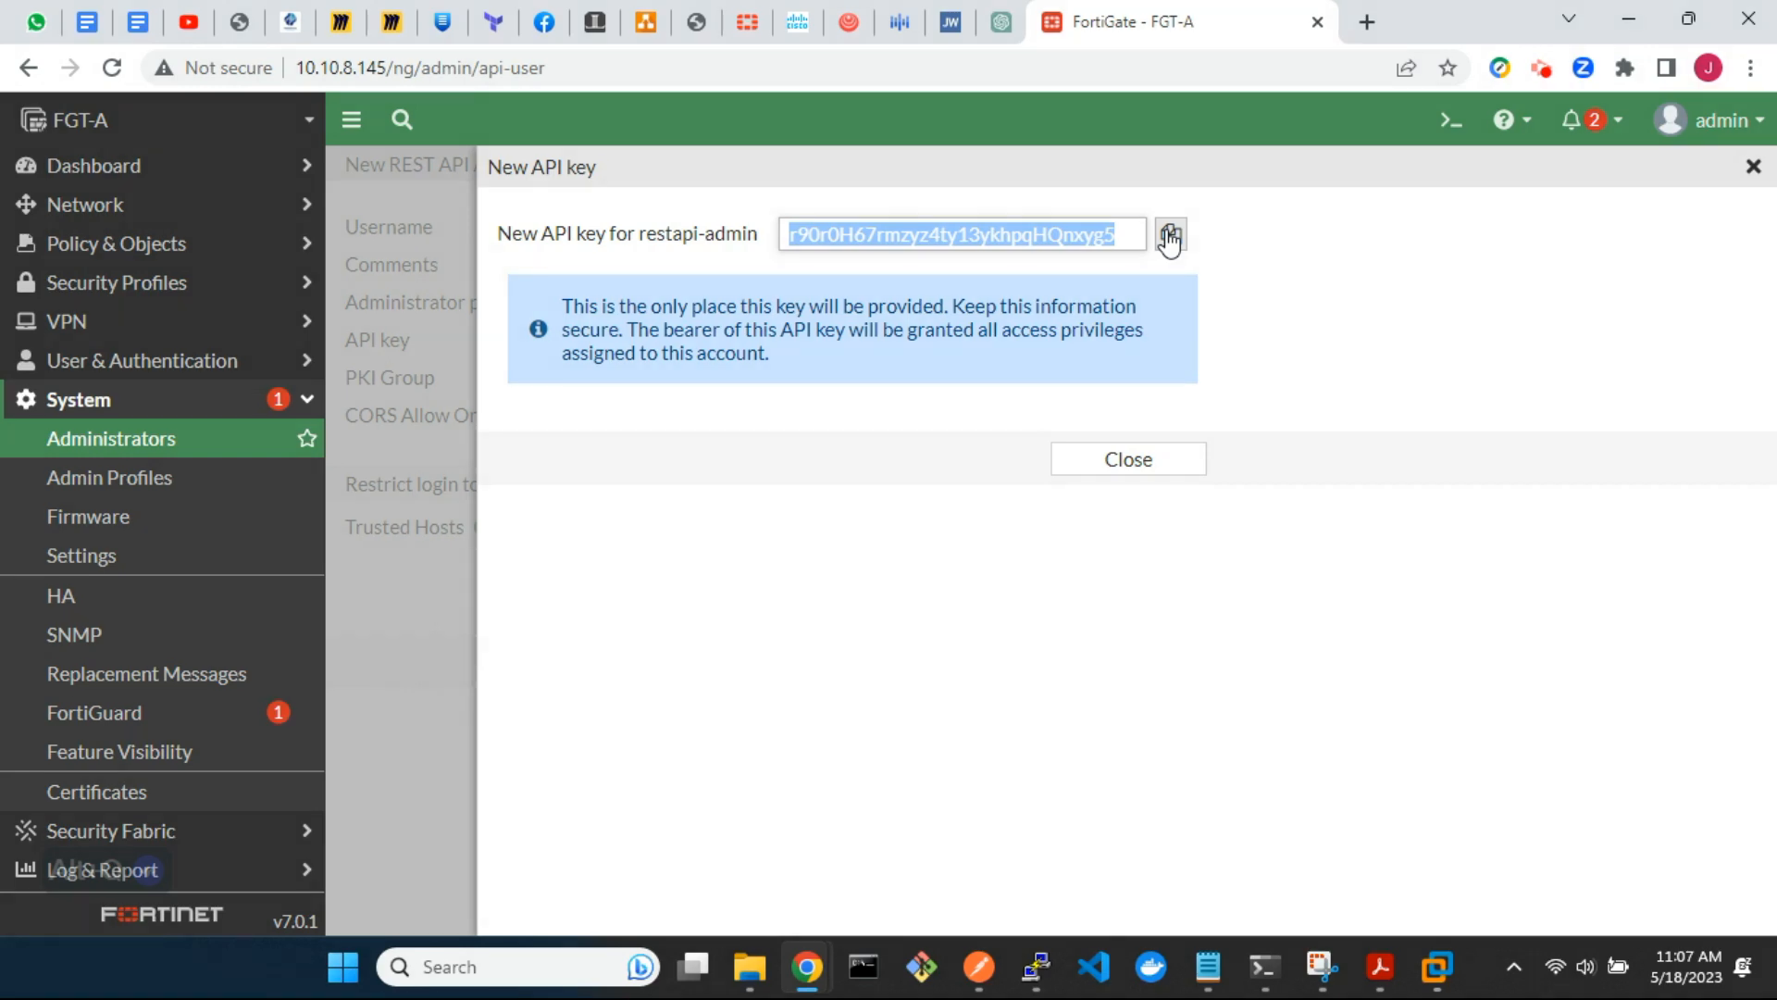
click(1144, 457)
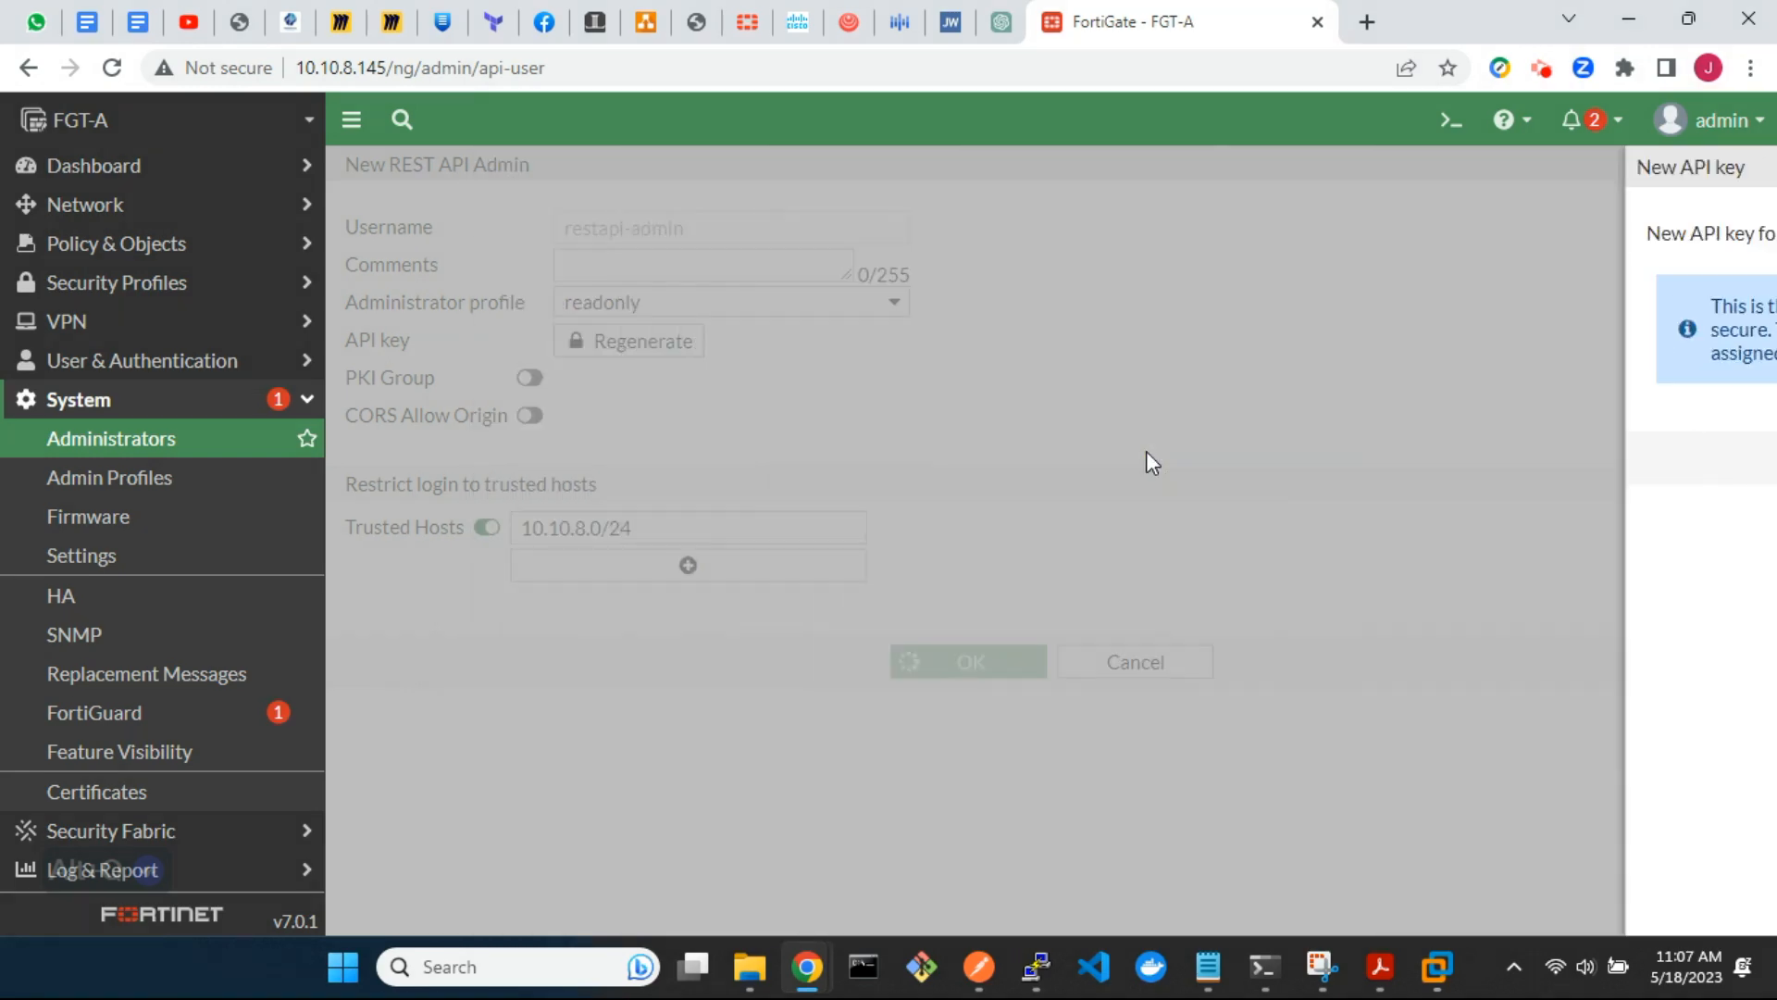
key(alt+q)
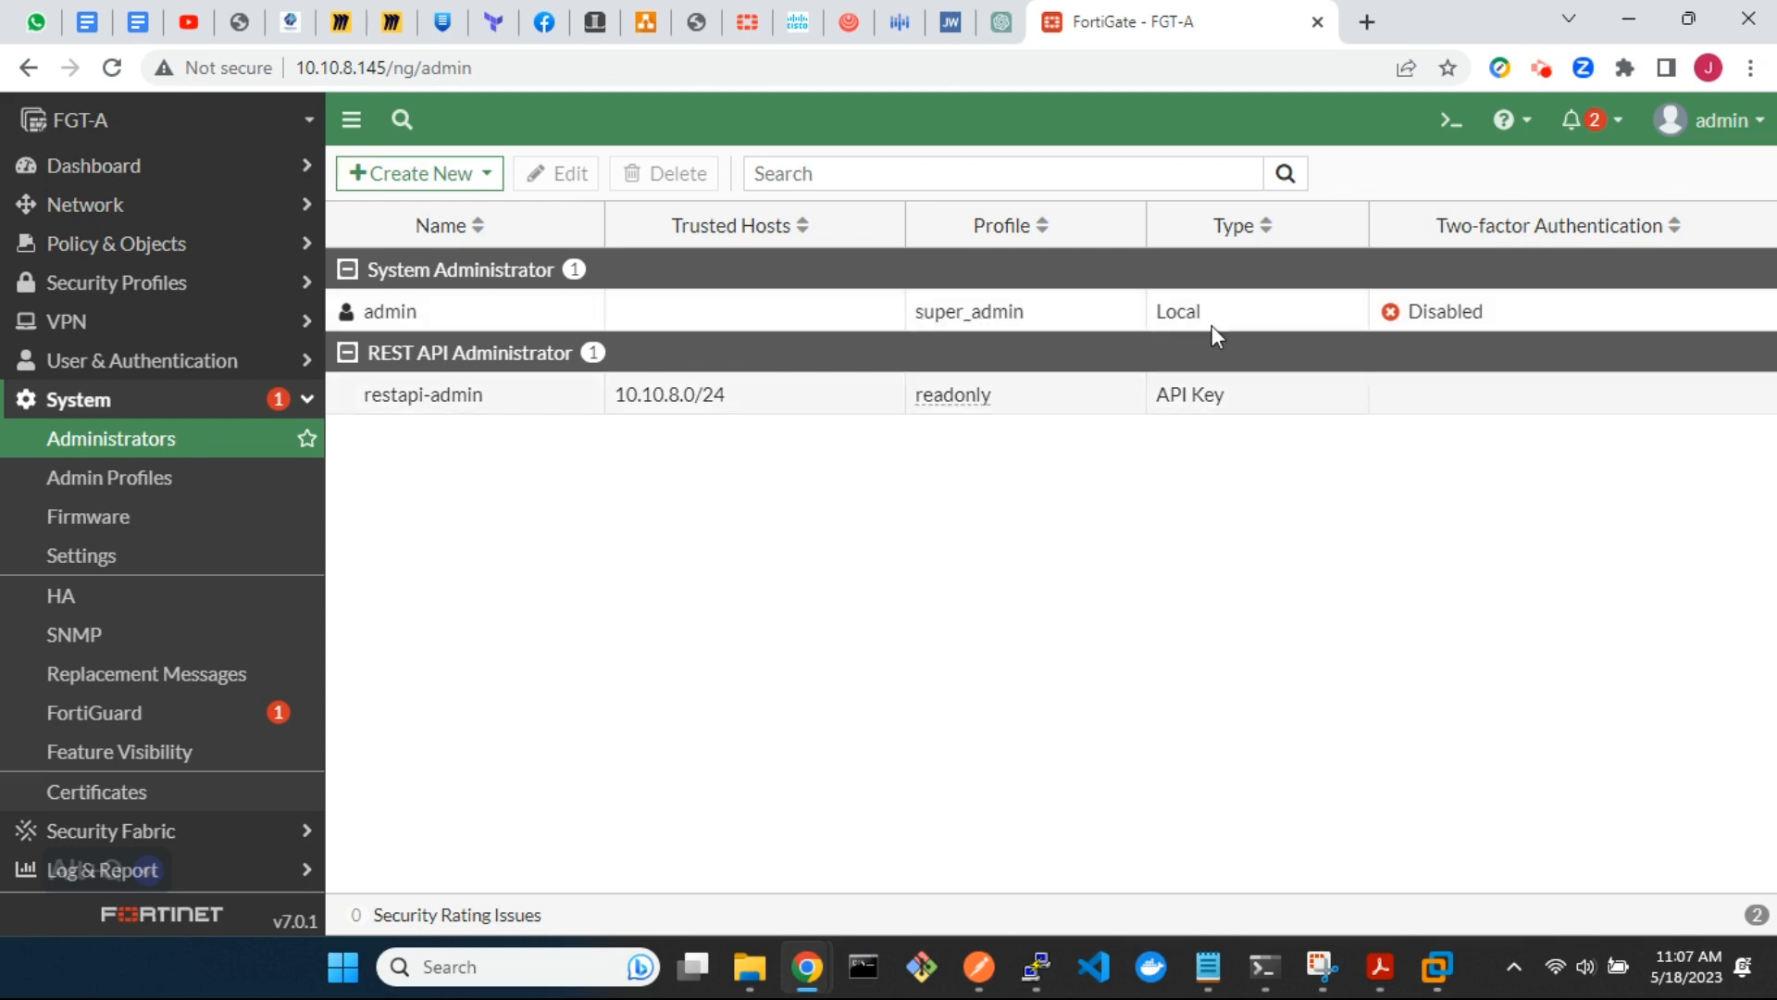
Search the web for postman in a new browser tab and open the official Postman website
click(1366, 22)
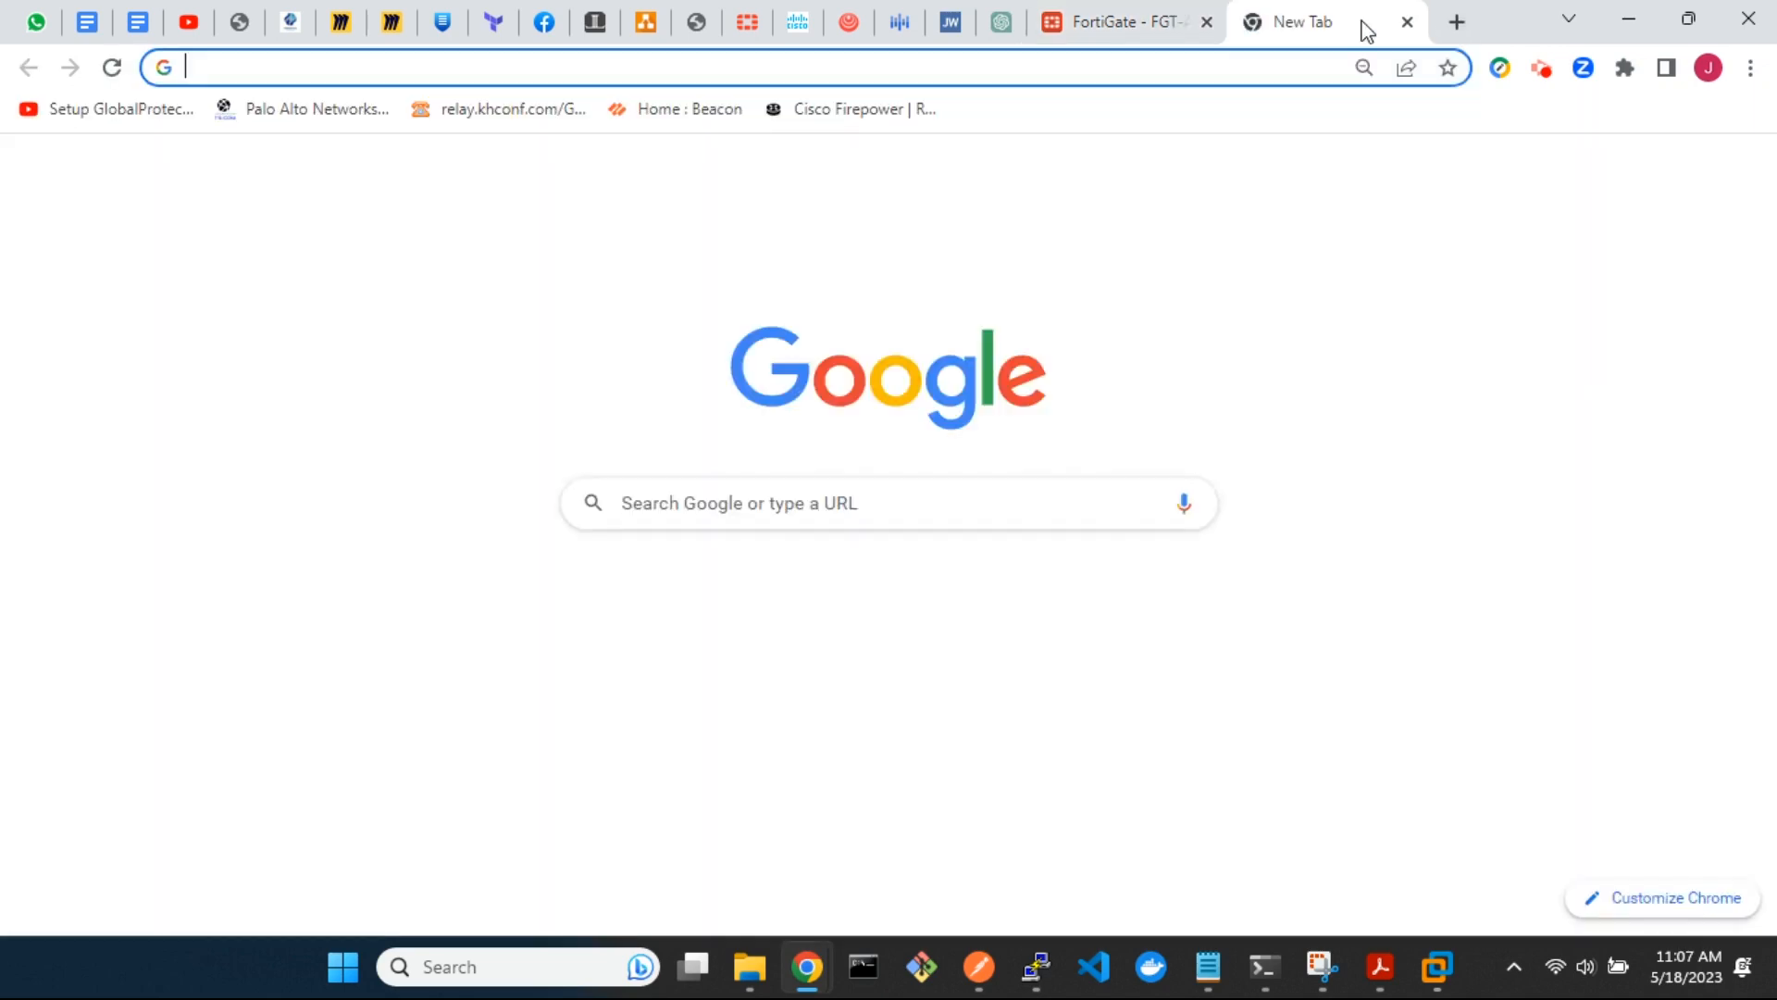
text(postman)
key(Return)
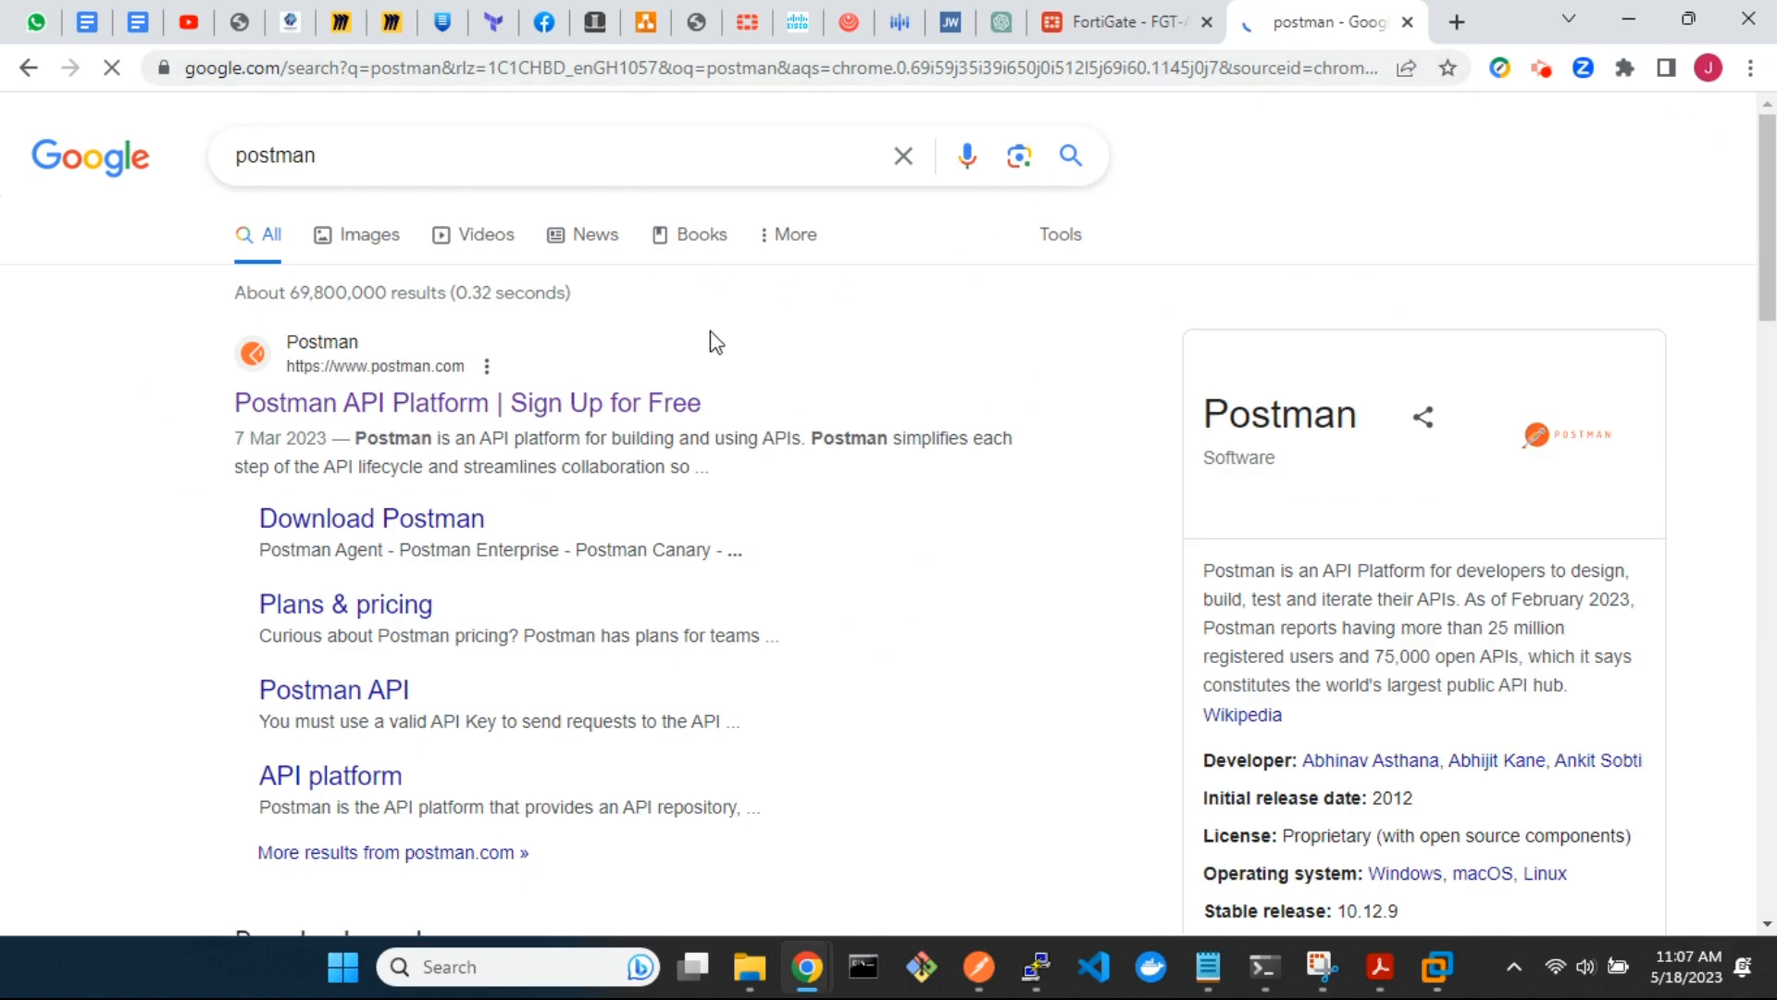
click(408, 404)
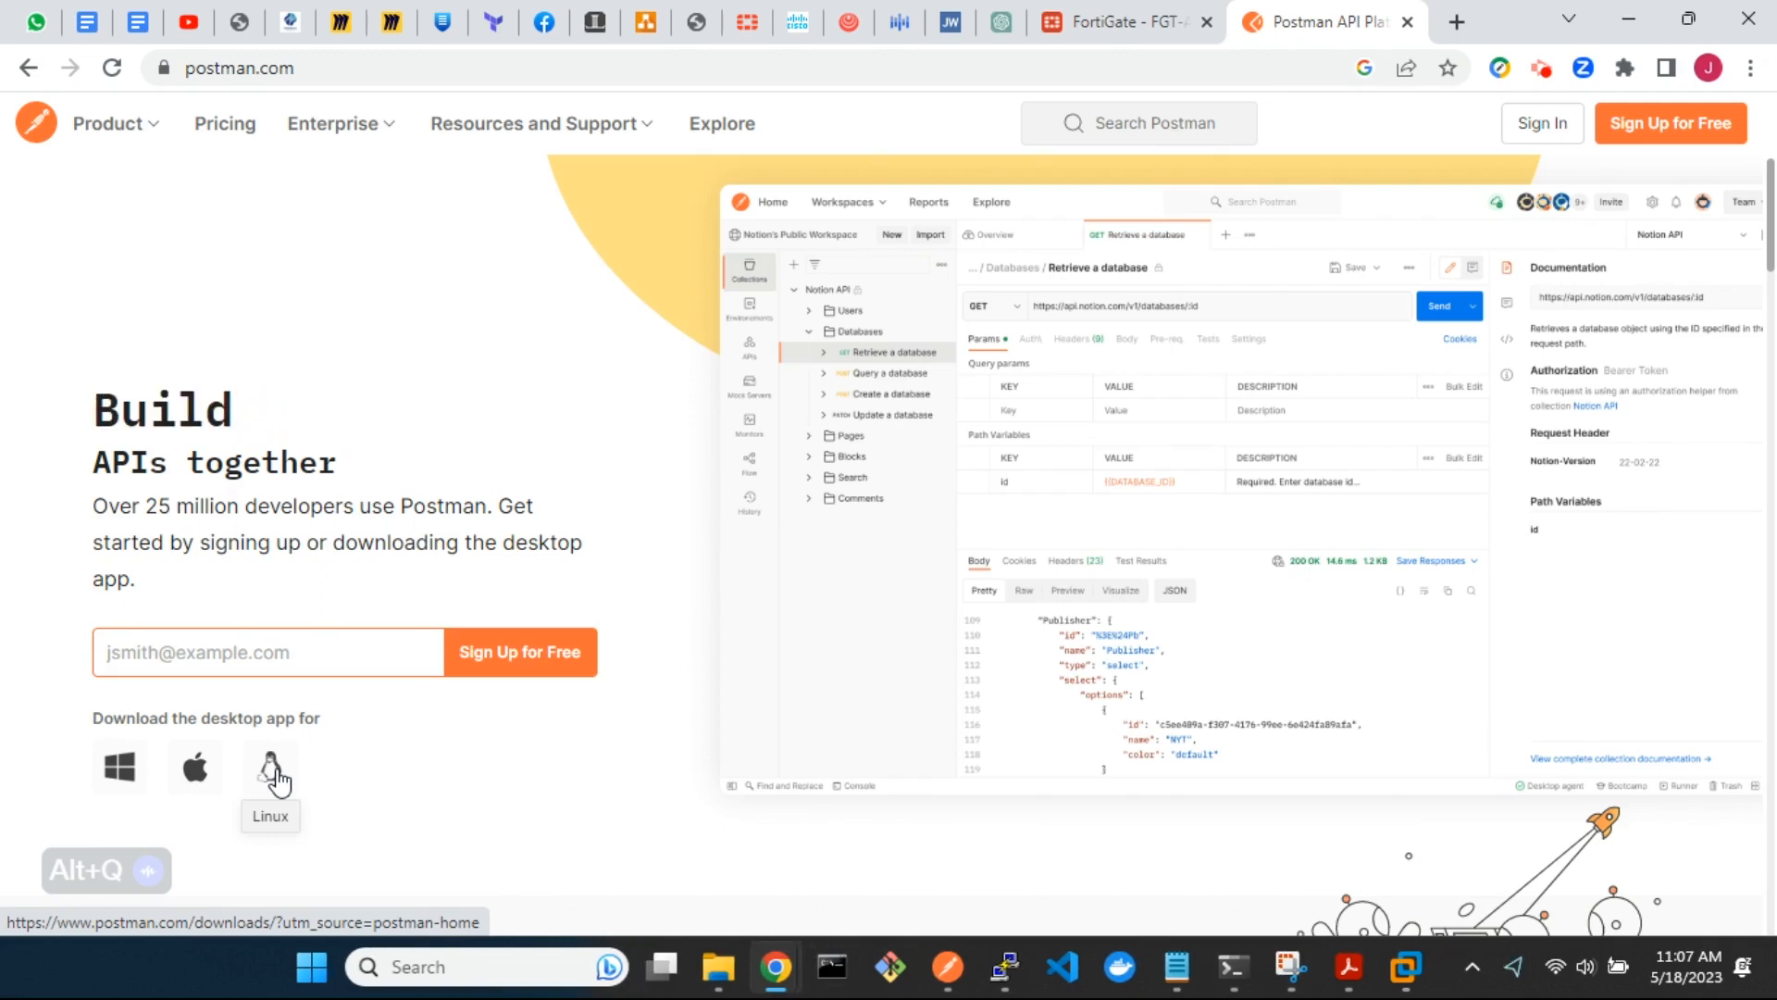
click(945, 966)
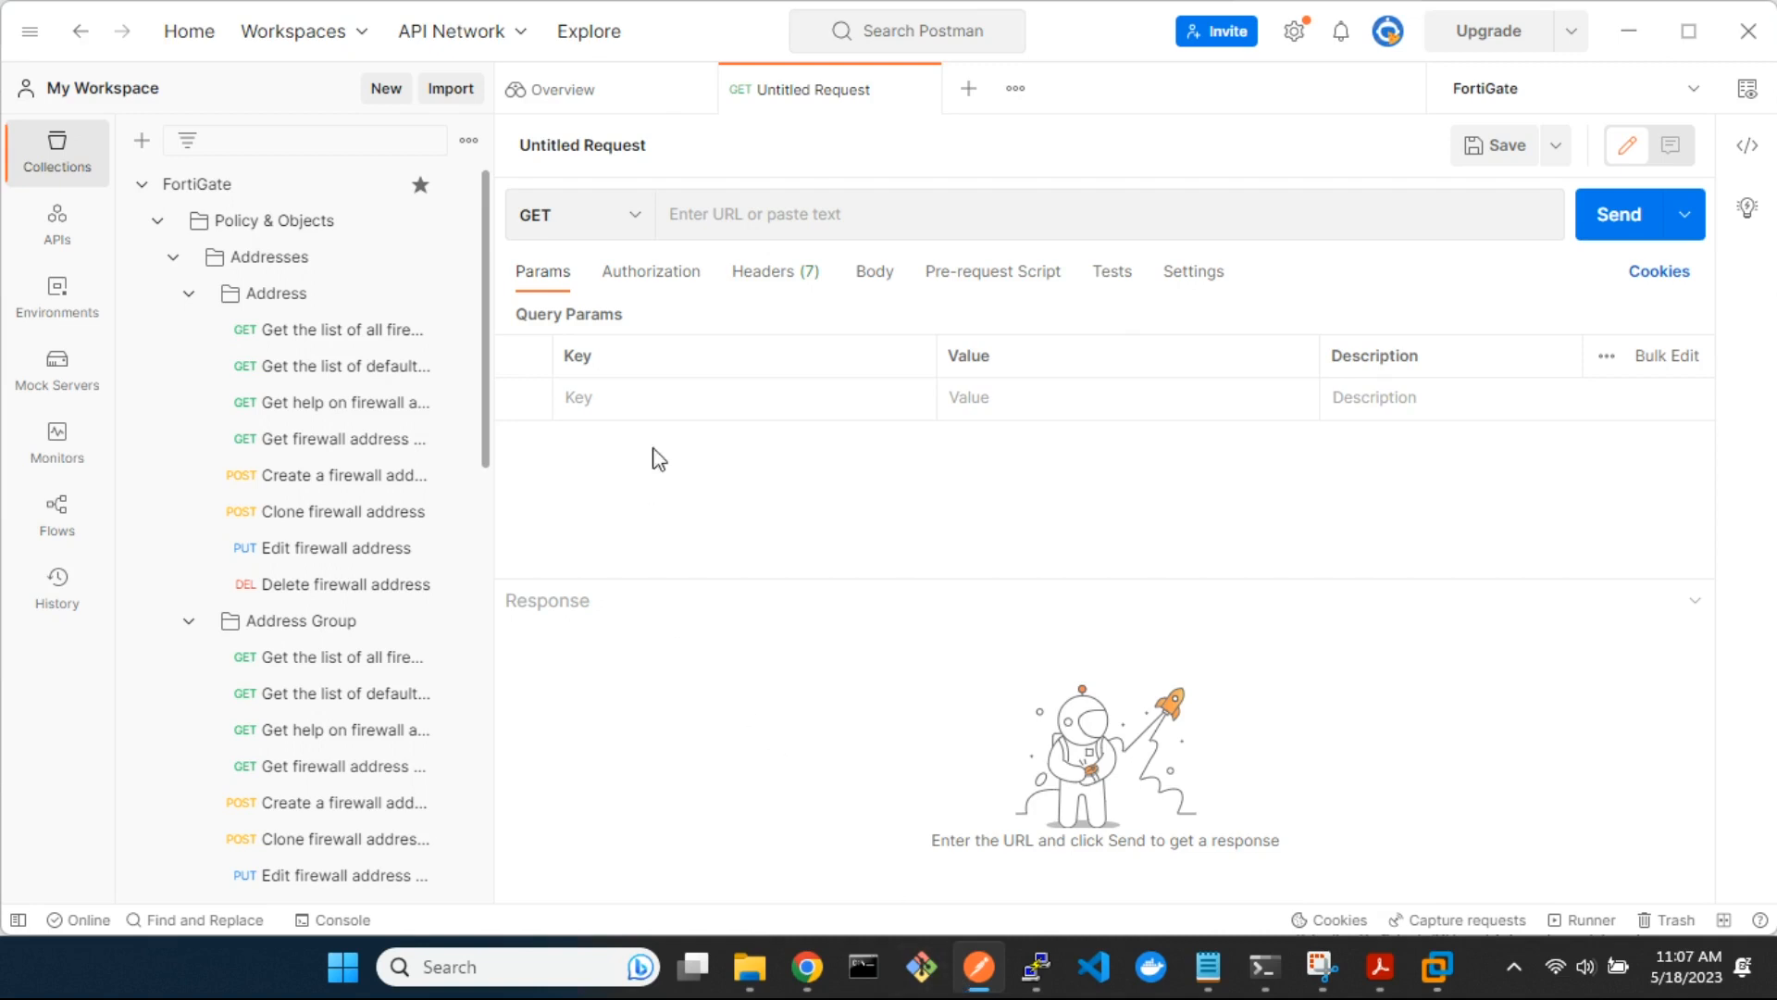
click(635, 220)
click(638, 228)
click(720, 216)
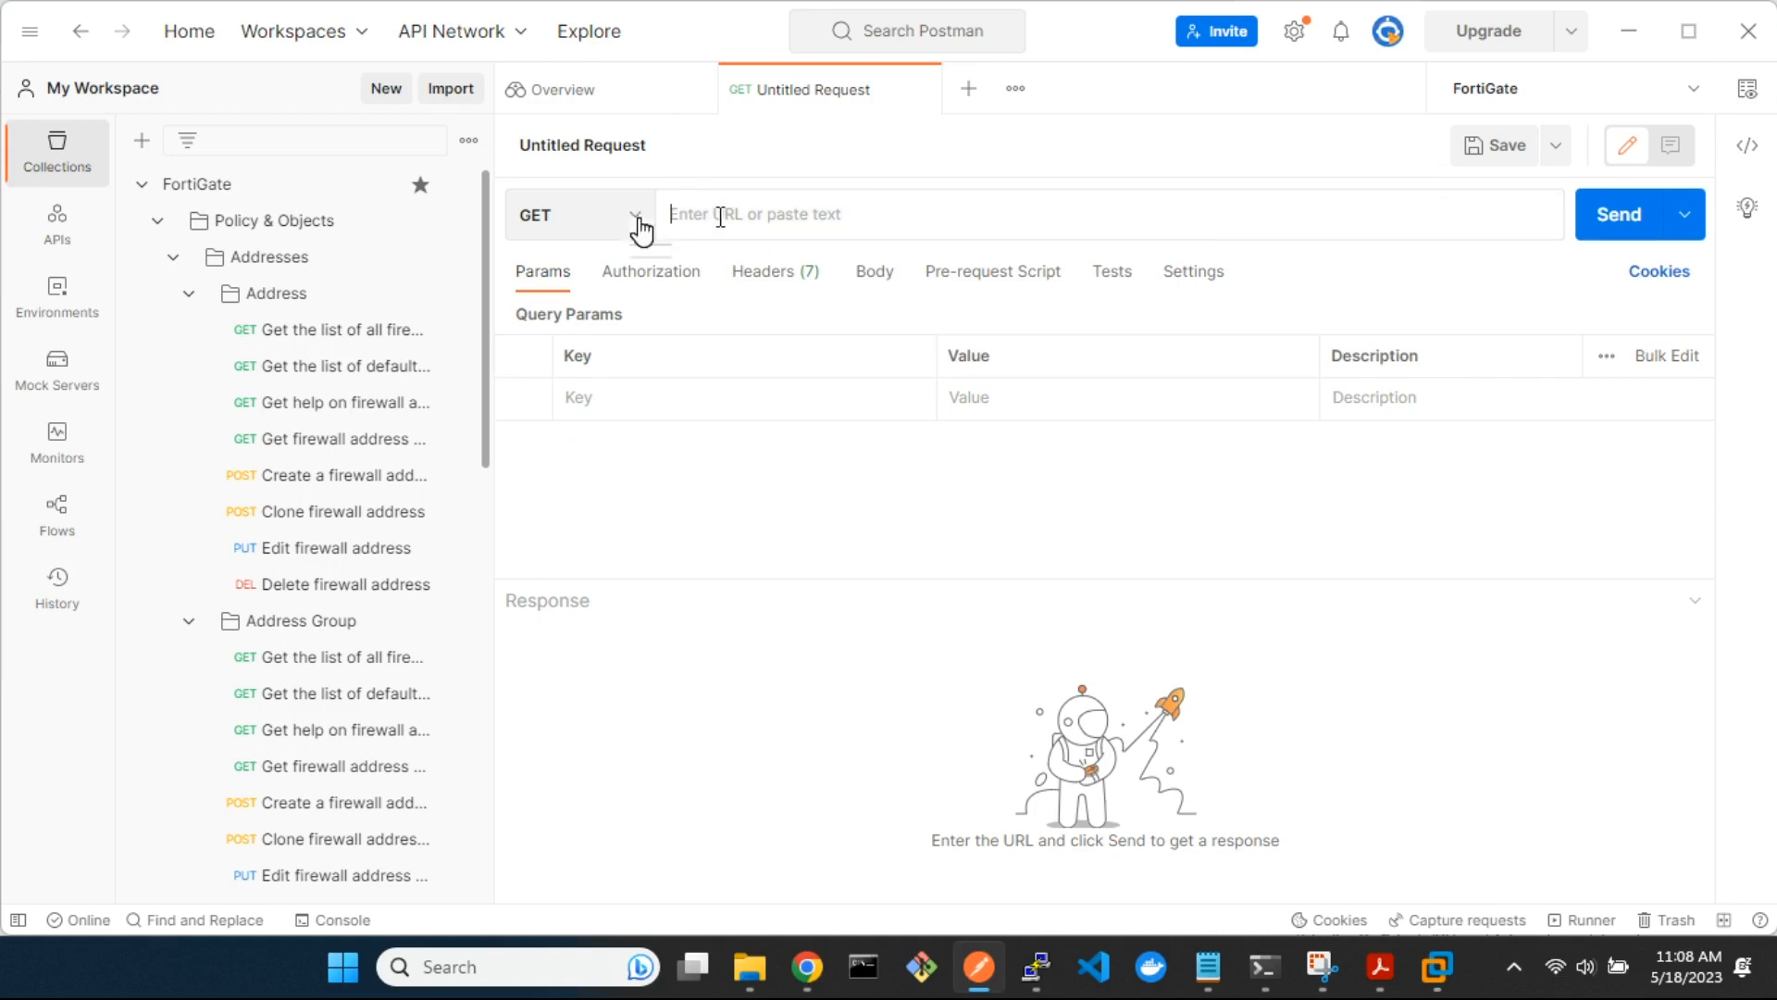
text(https)
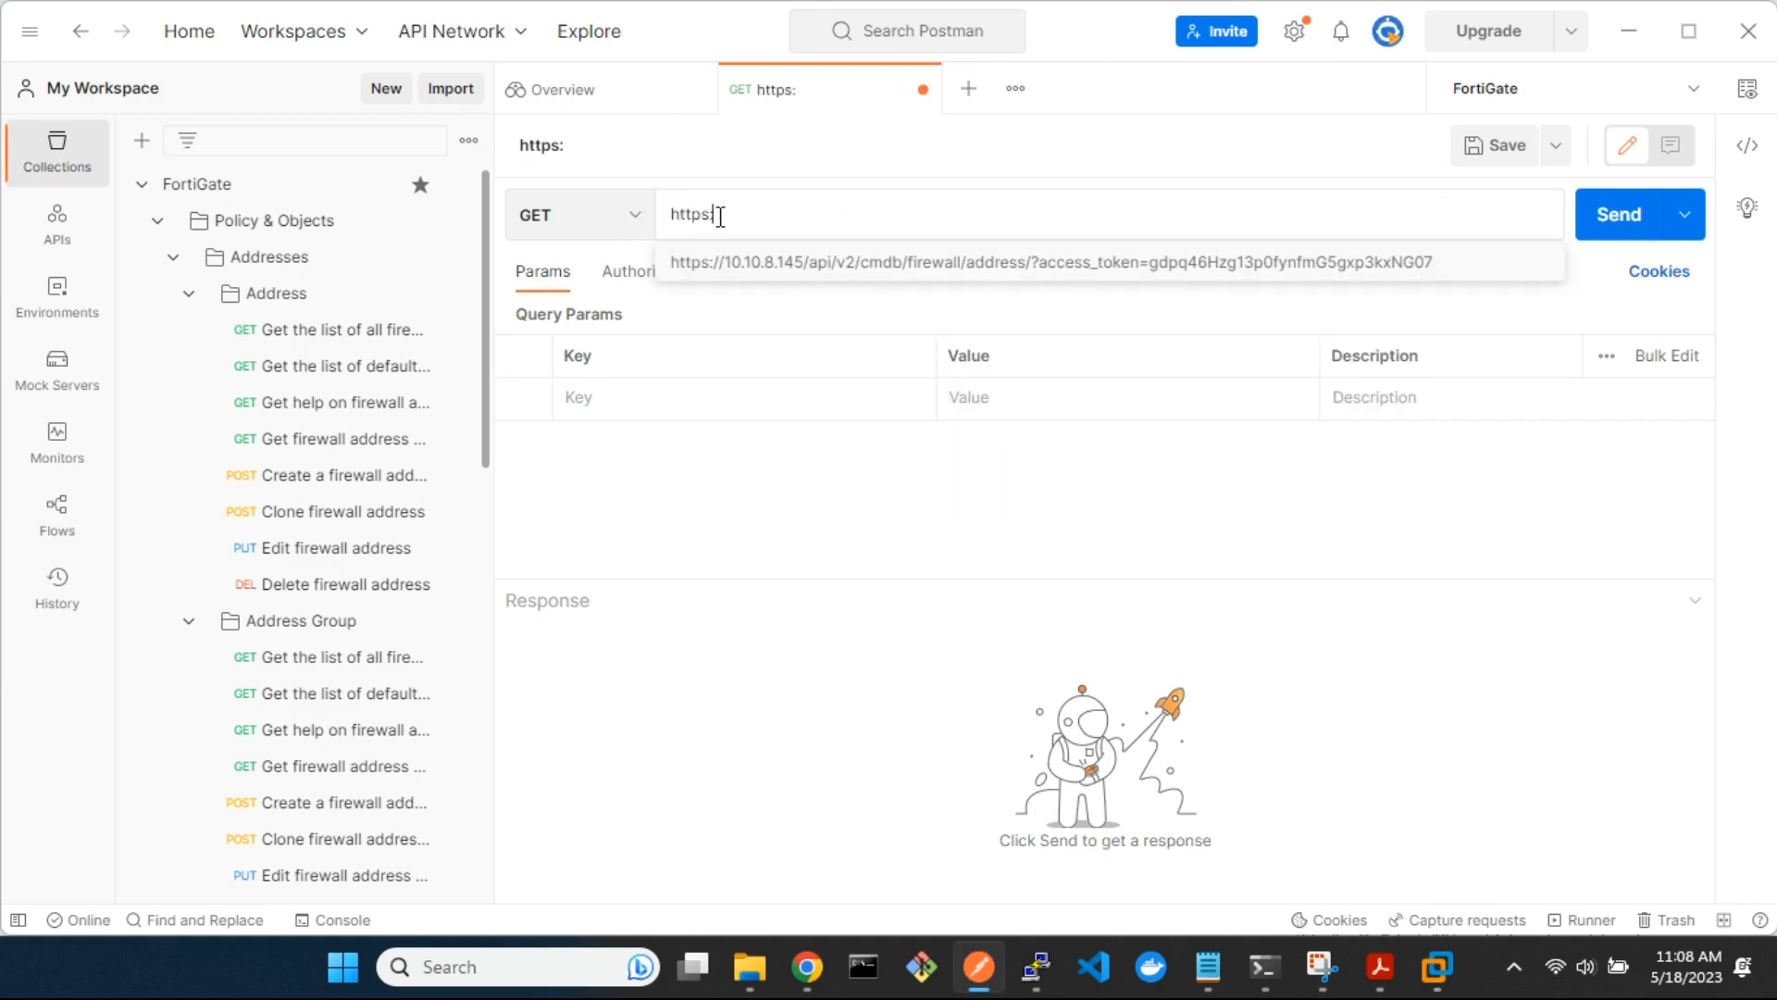
text(://10.10.)
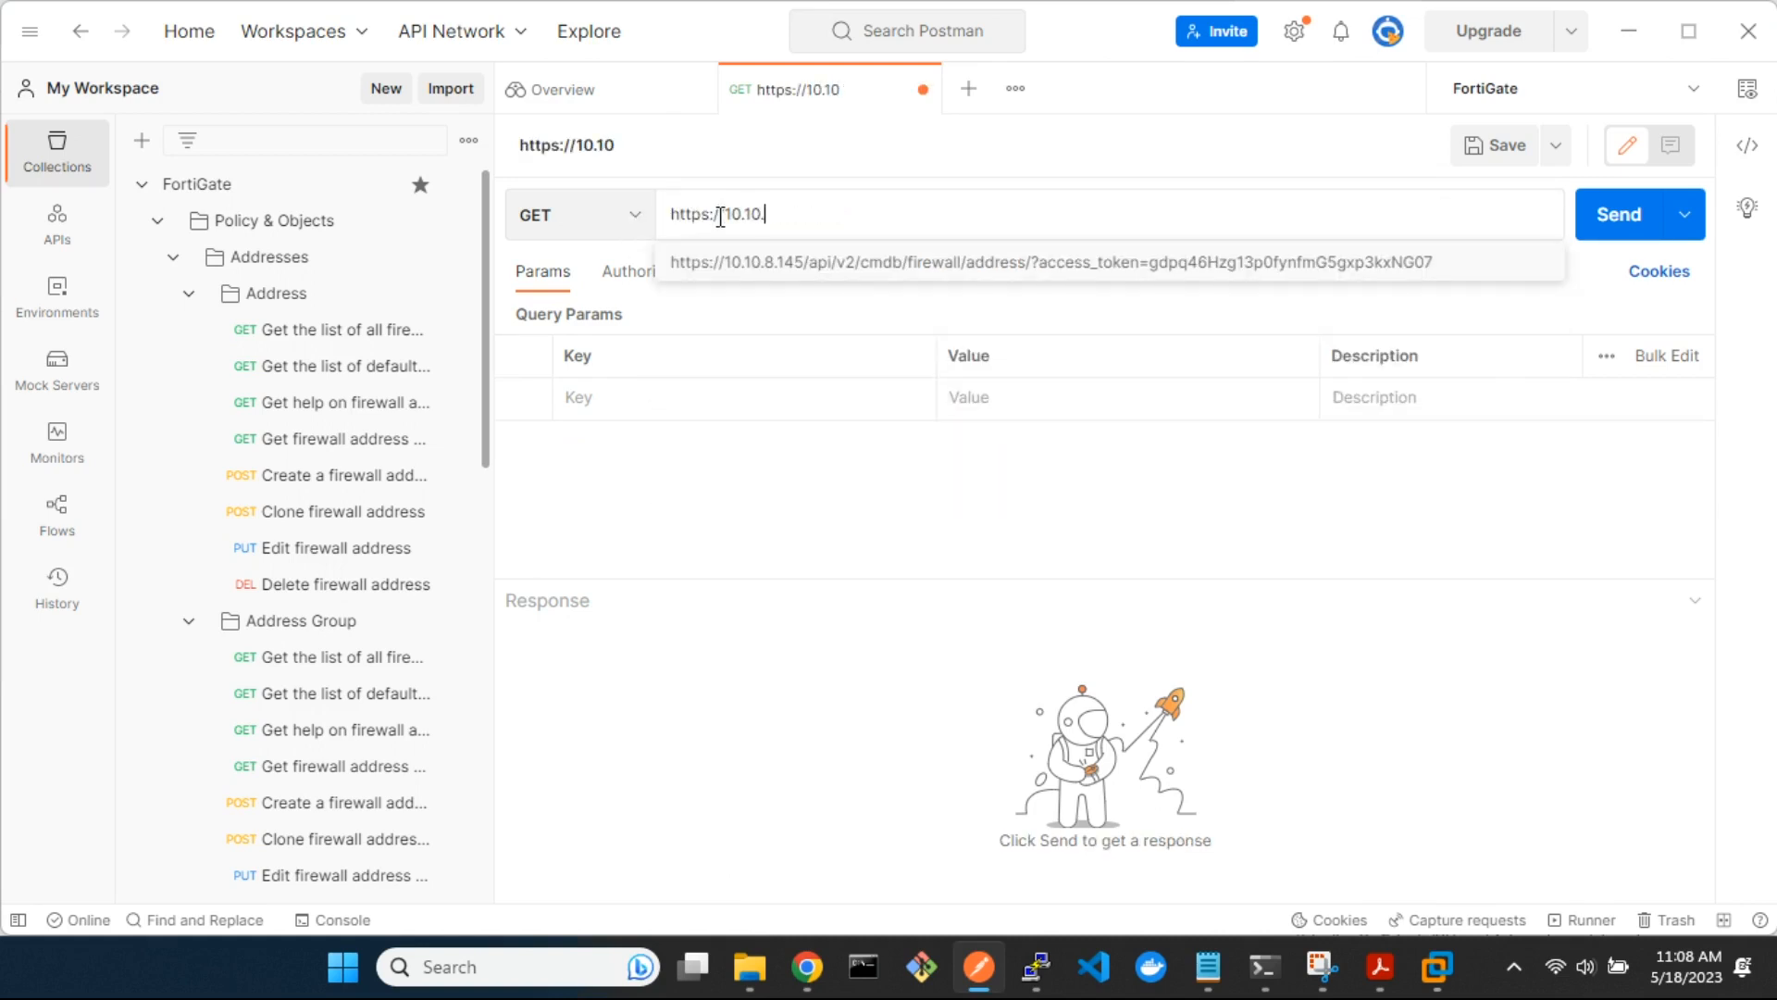
text(8.145/api)
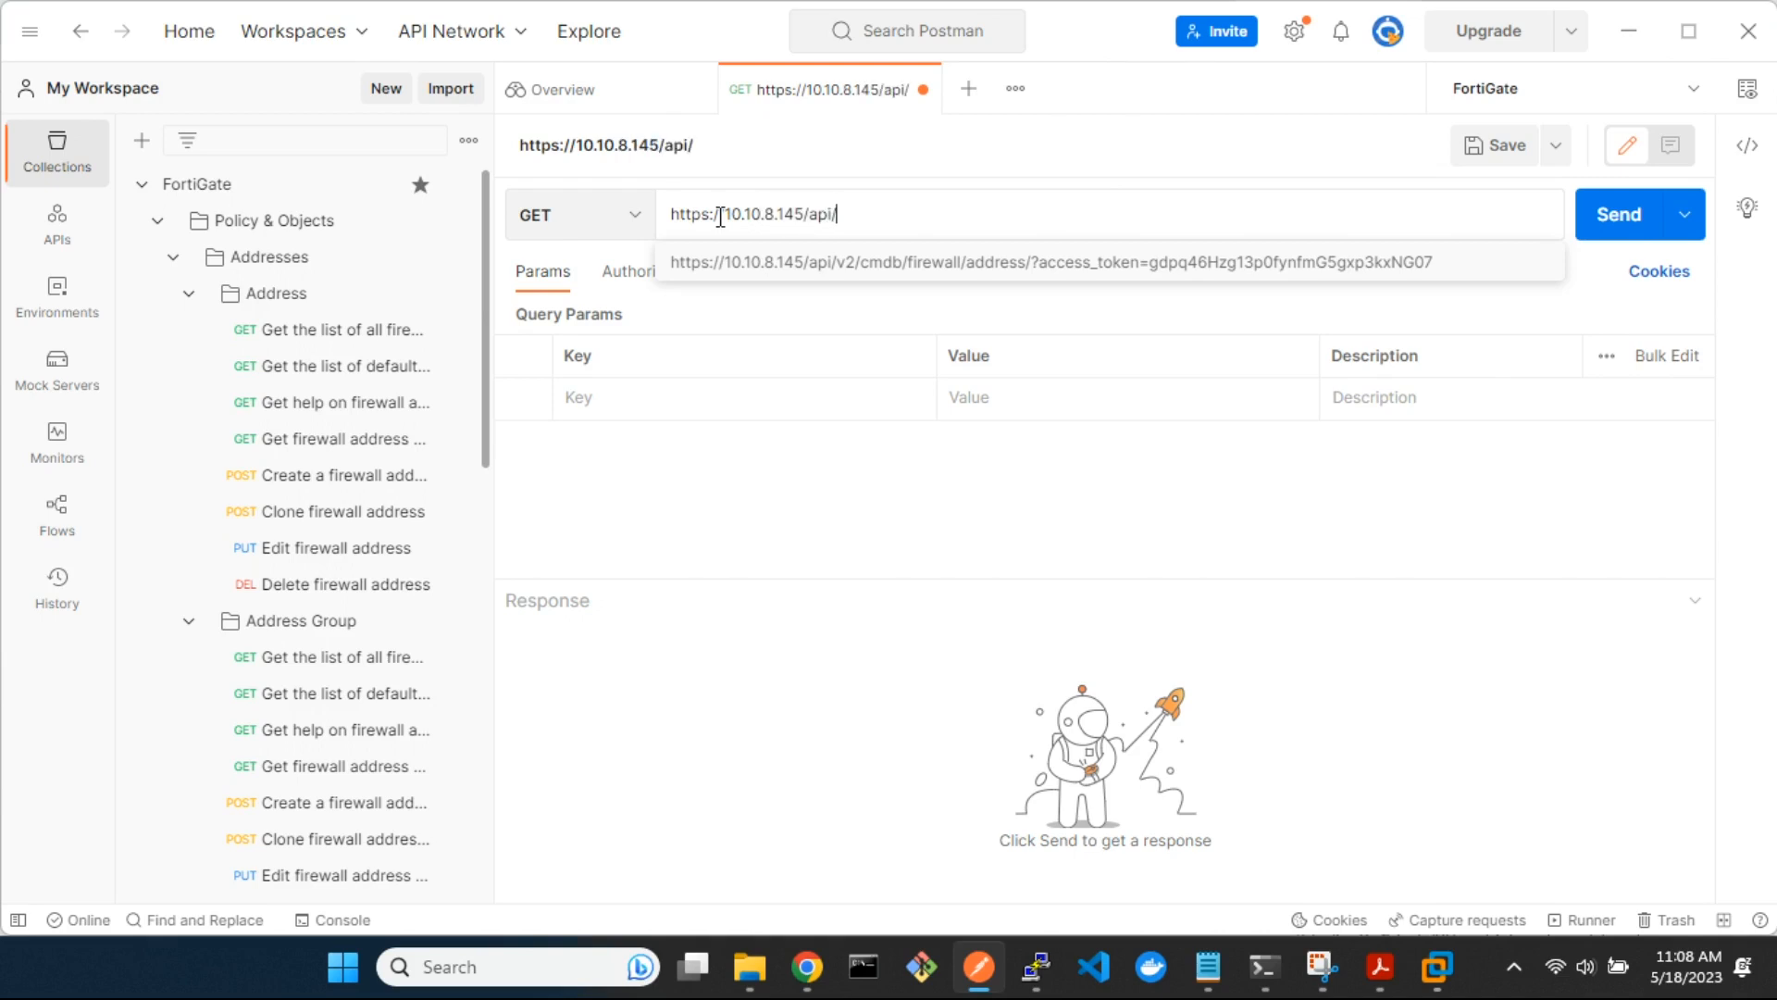
text(/v2/cmdb/firewal)
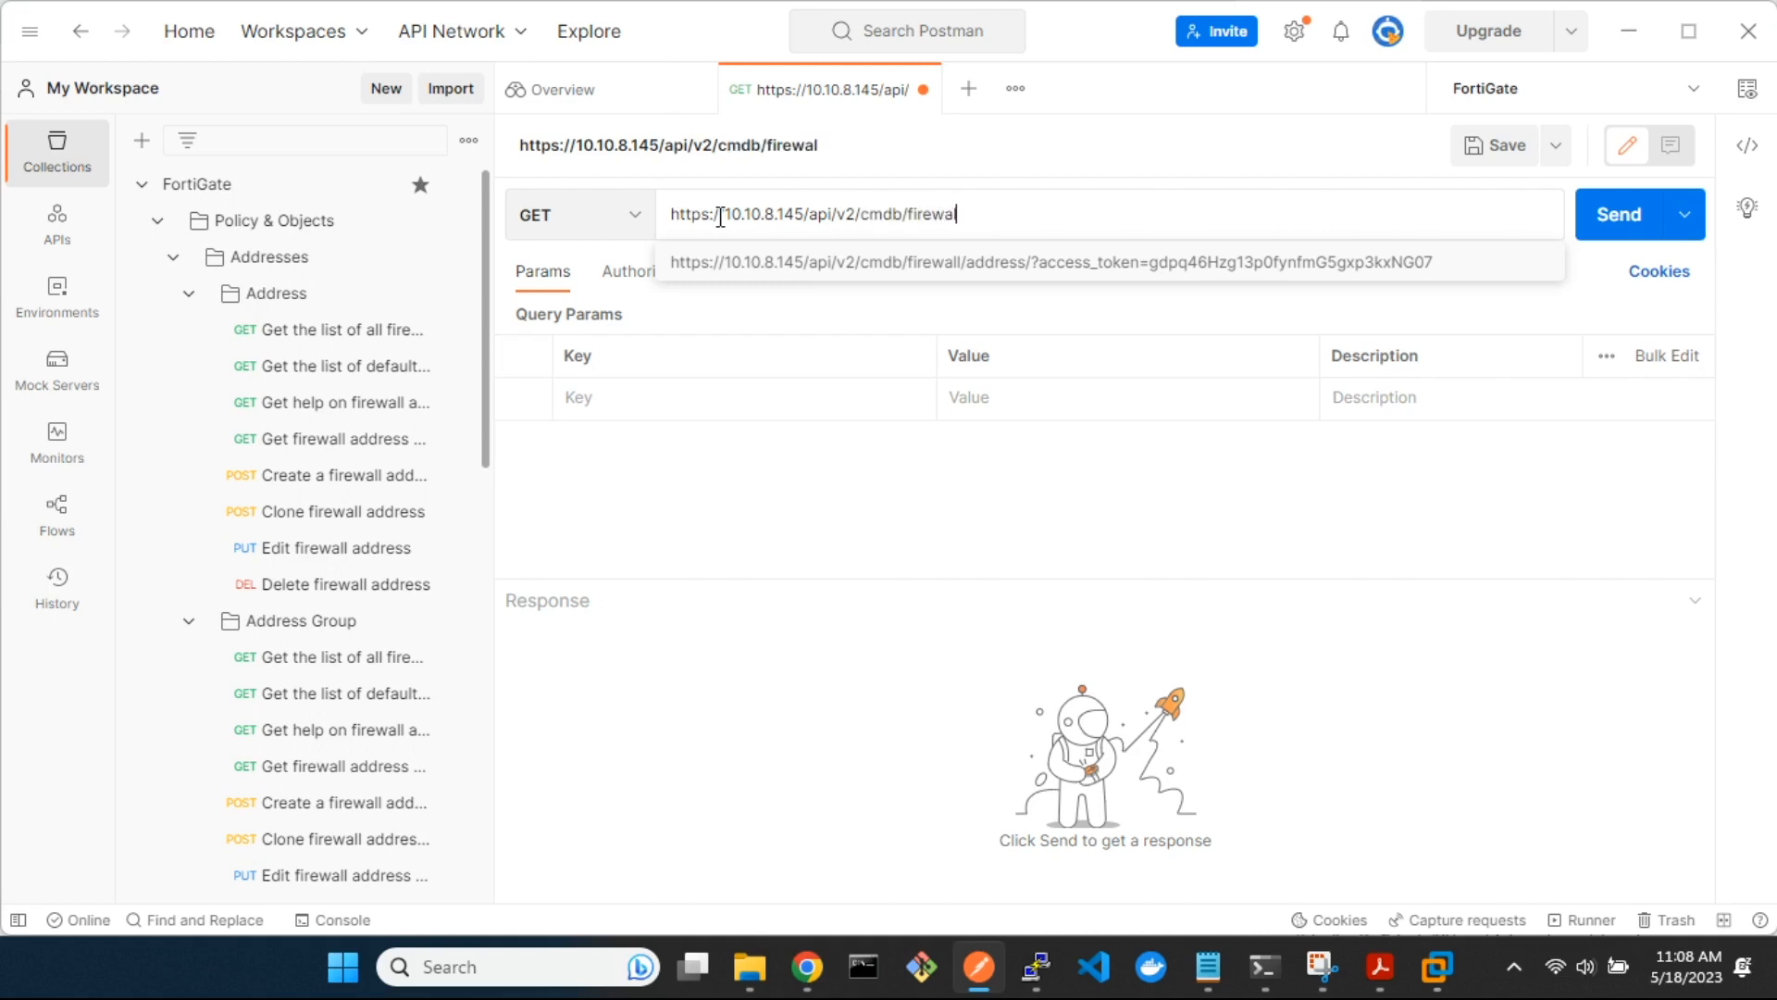
text(l/address)
click(853, 510)
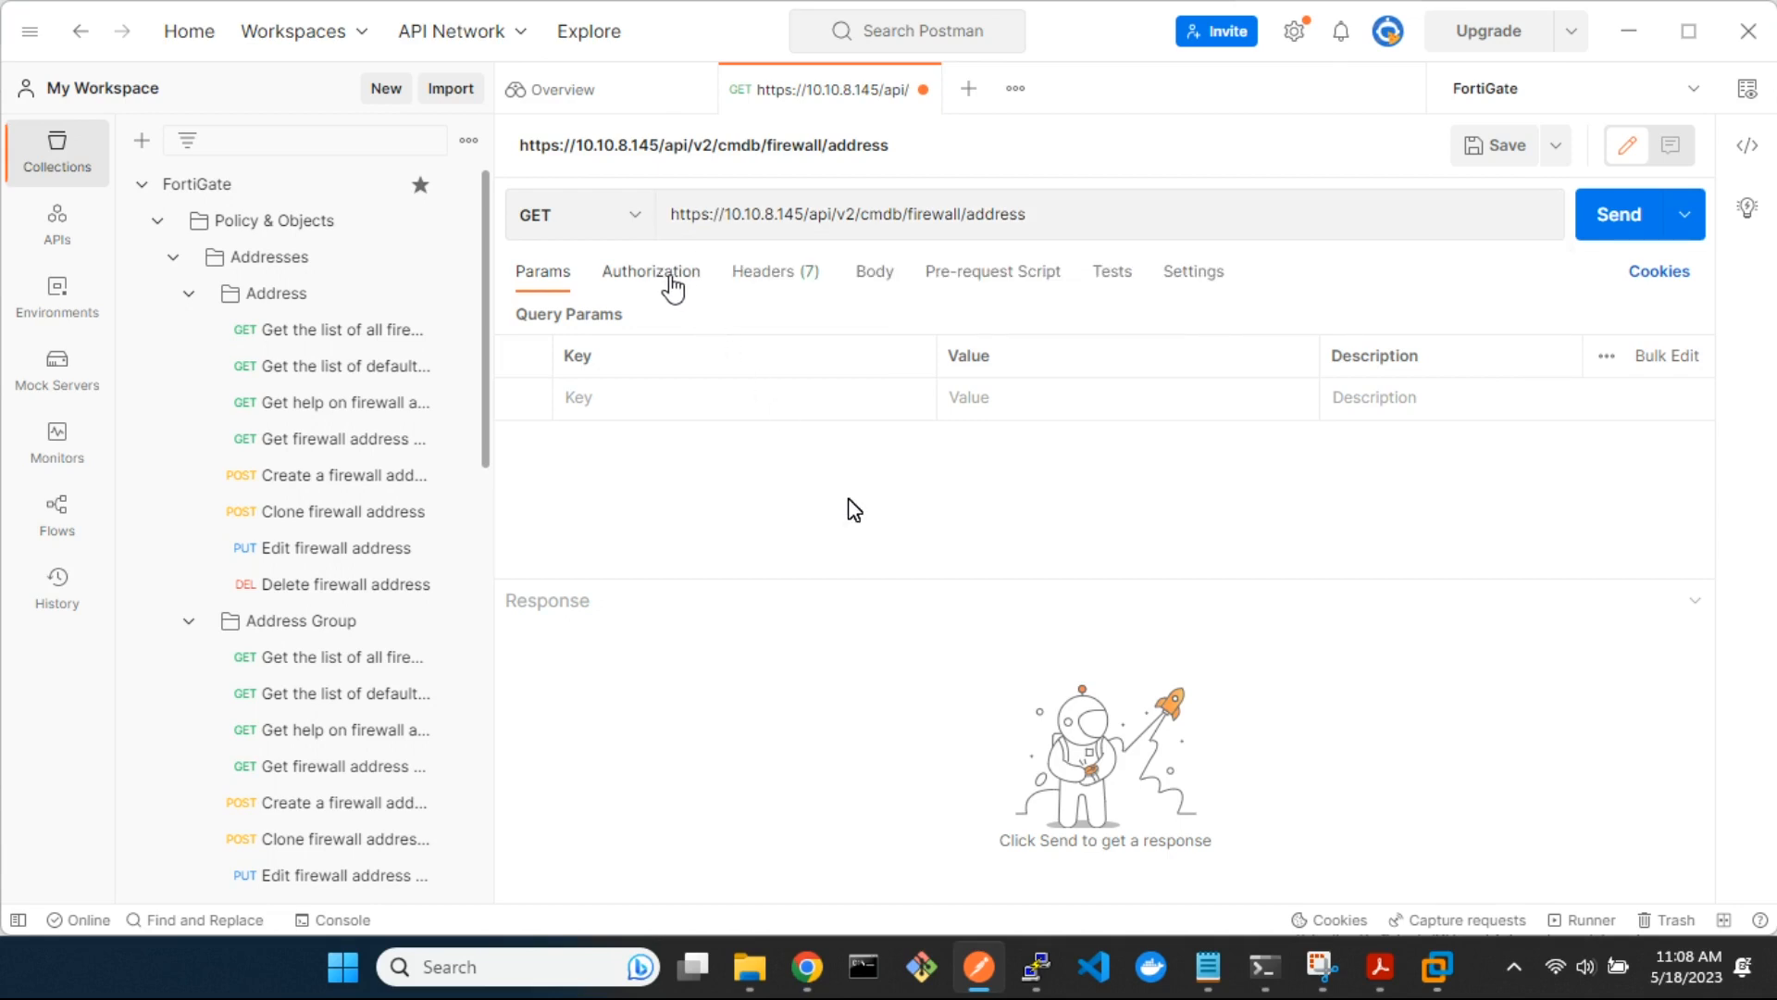
Set the request's authorization type to API Key
click(677, 285)
click(738, 339)
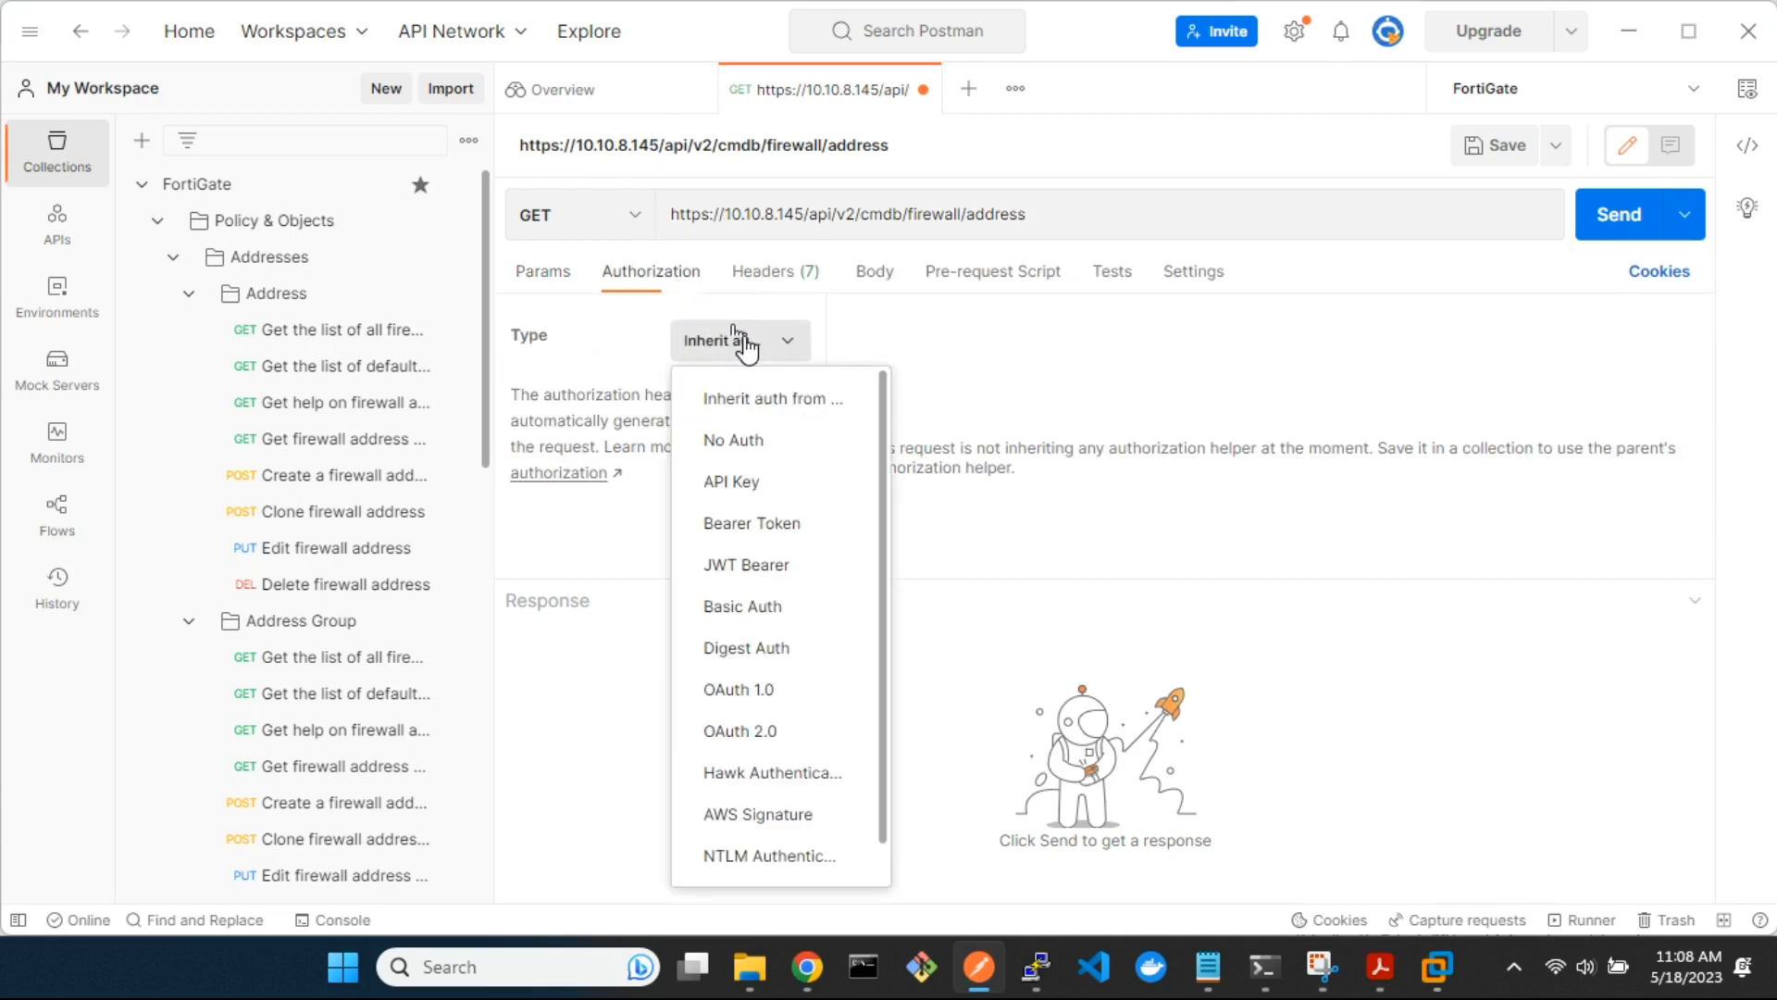
click(750, 482)
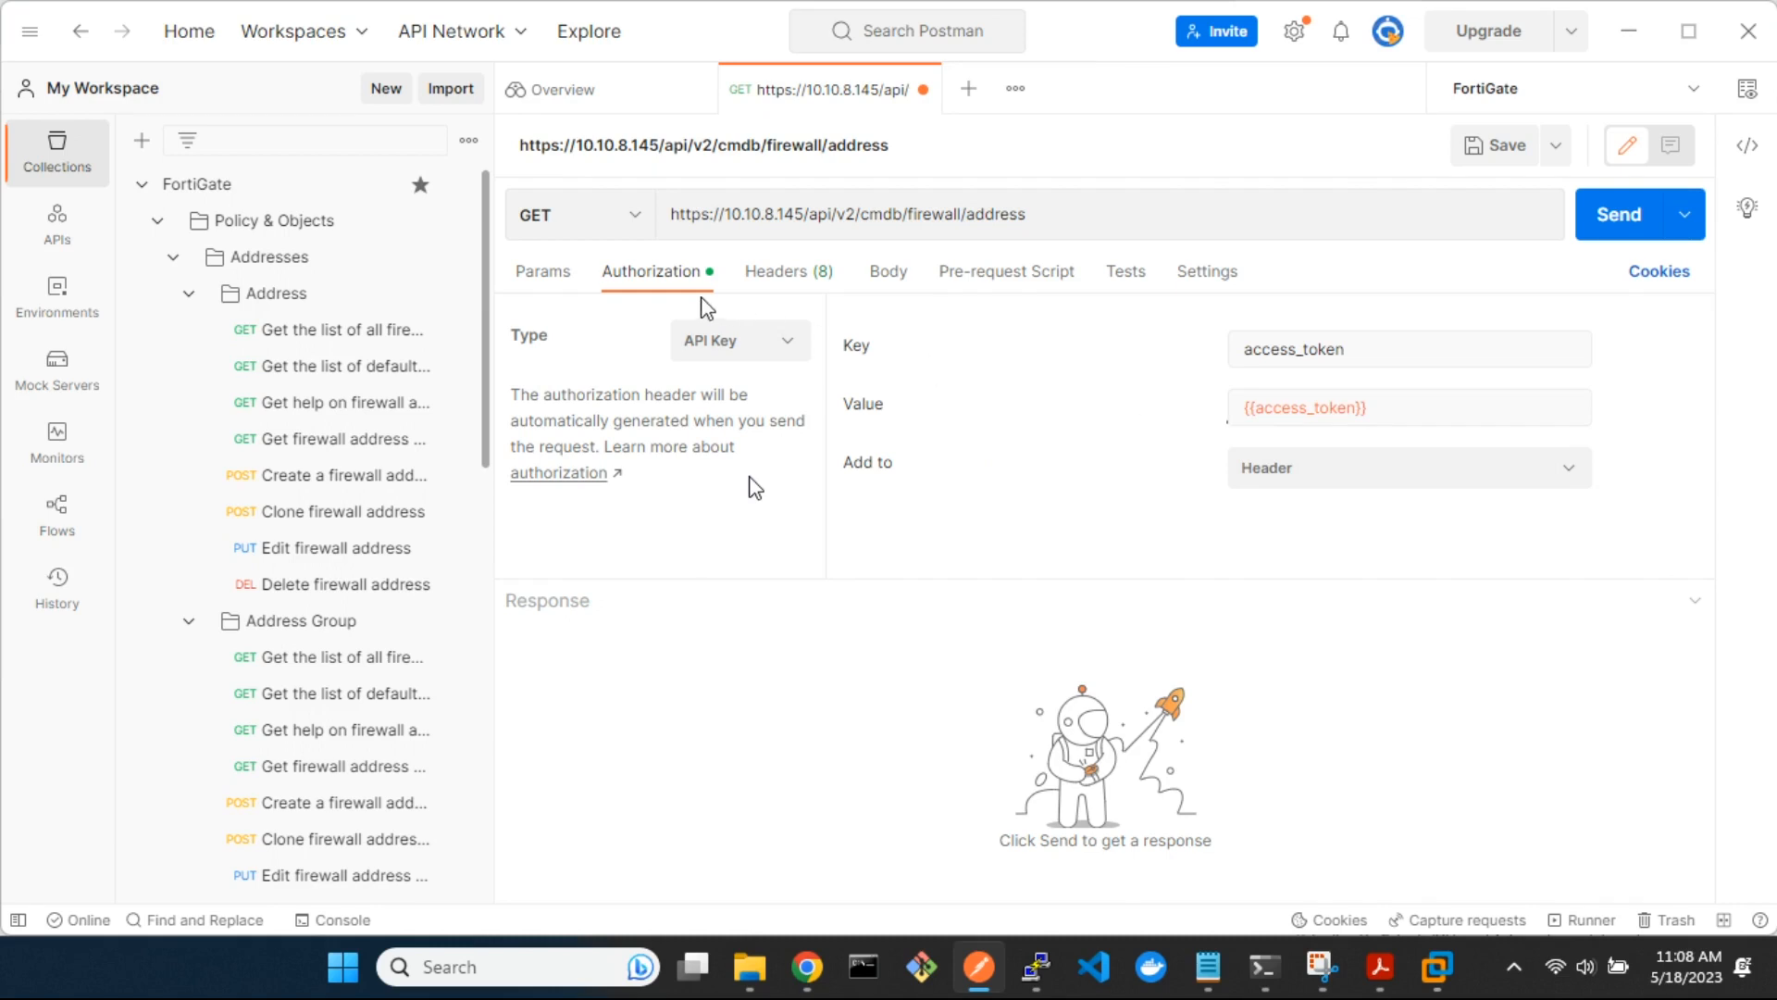
Add the query parameter access_token with the copied API key as its value and send the request
click(554, 280)
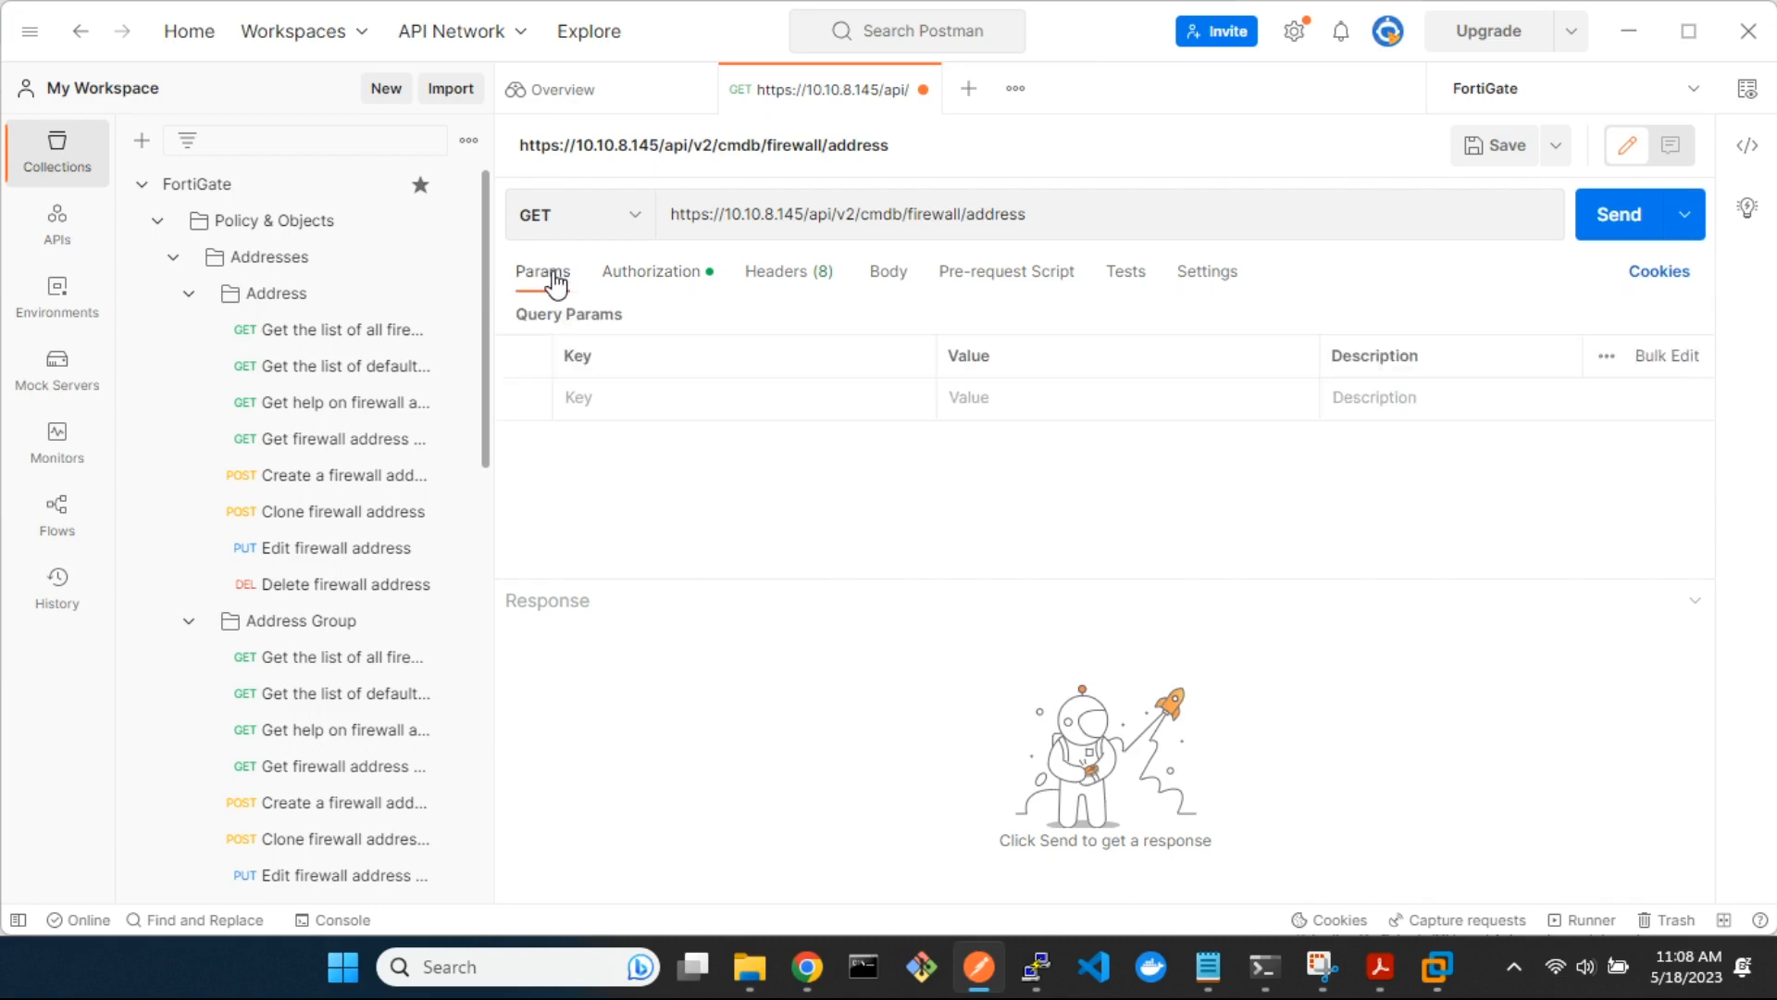
click(631, 397)
text(access_token)
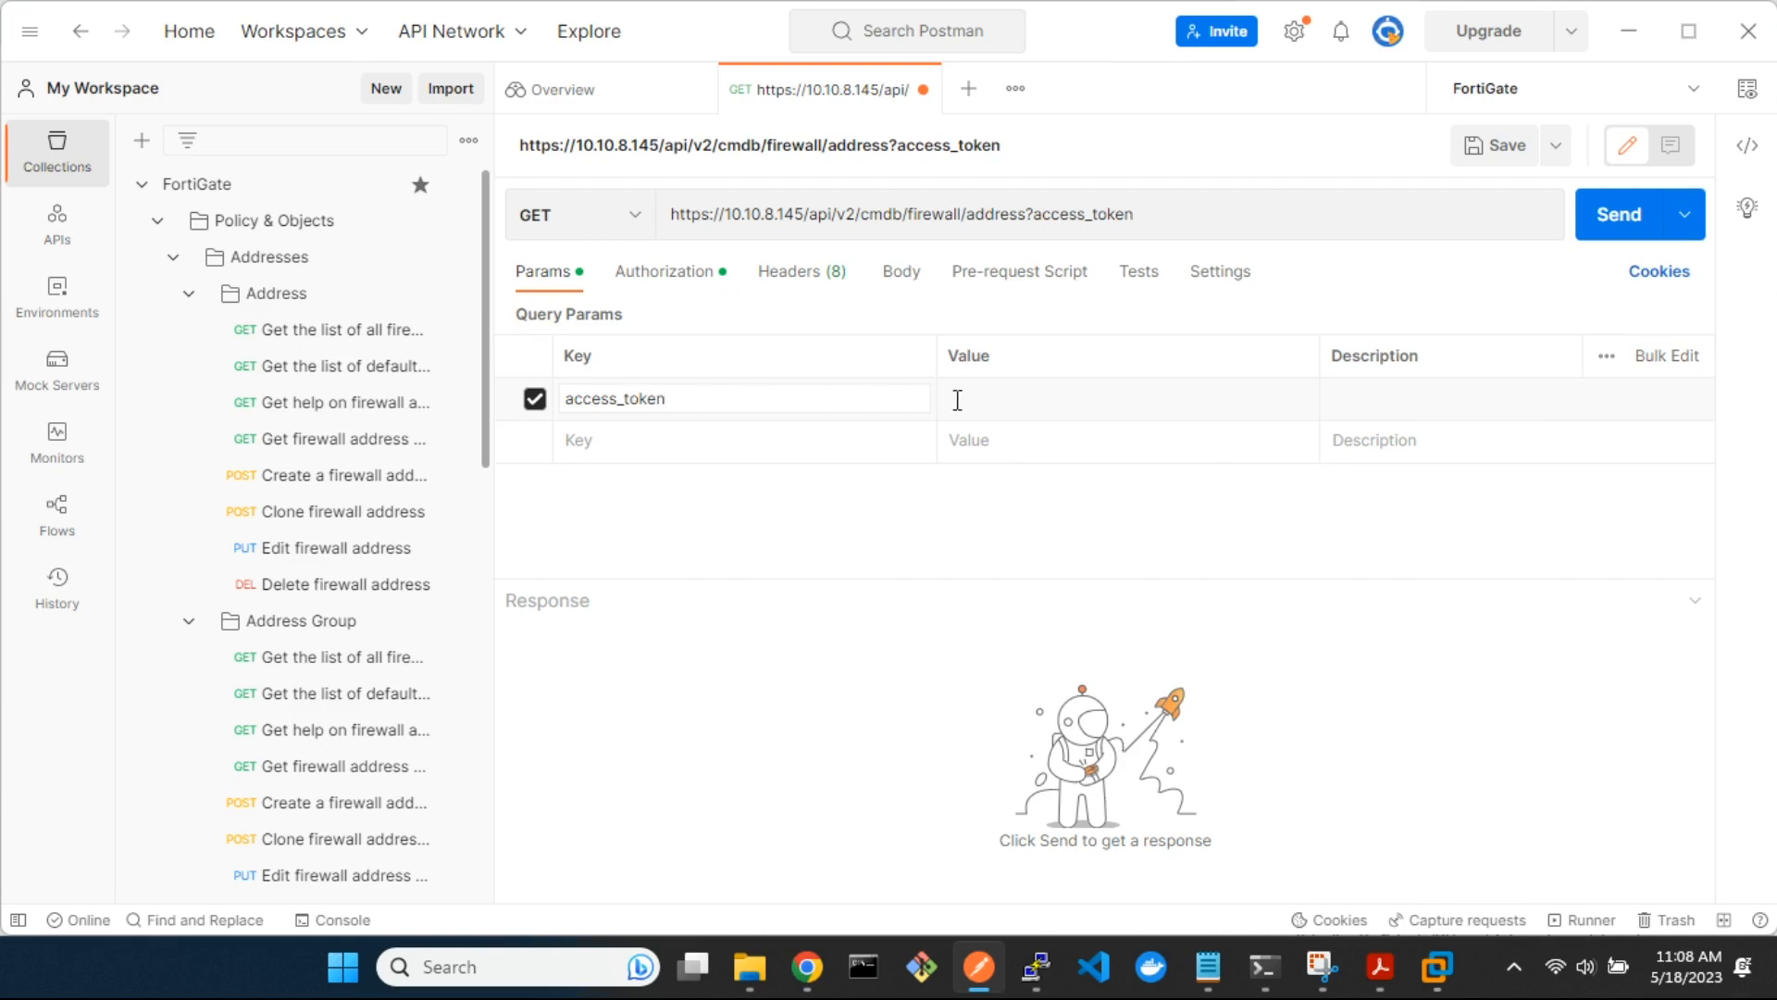
click(1016, 398)
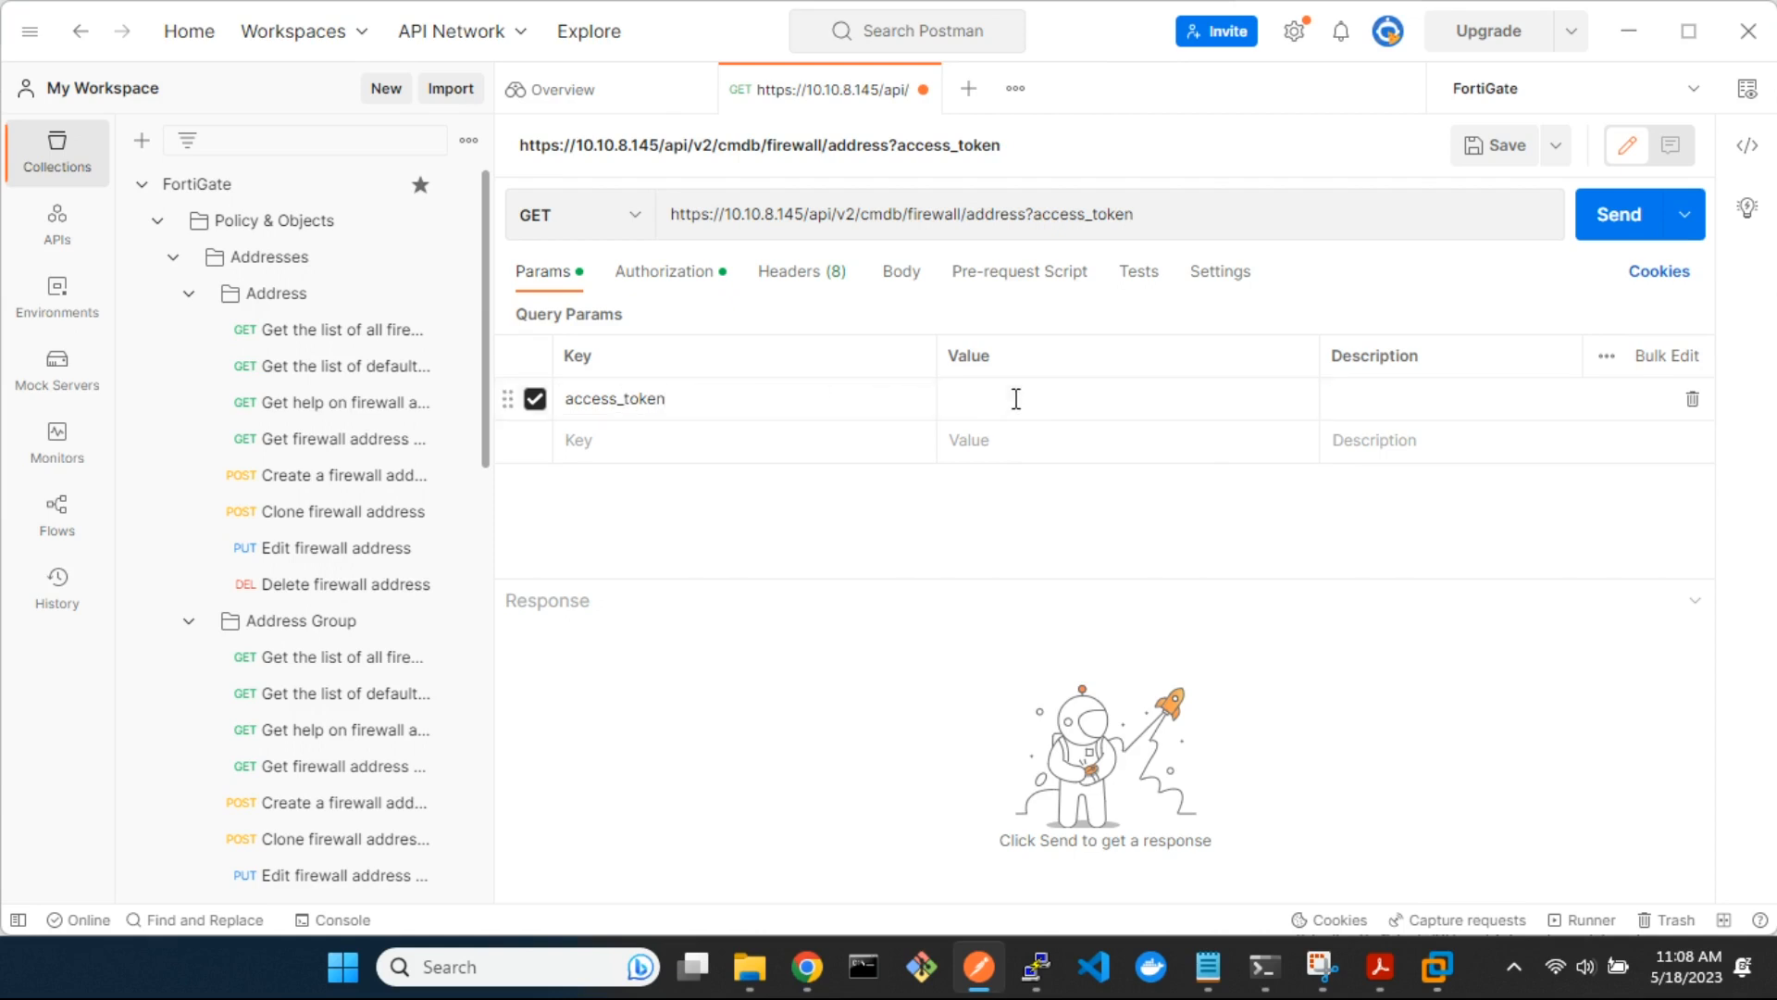
key(ctrl+v)
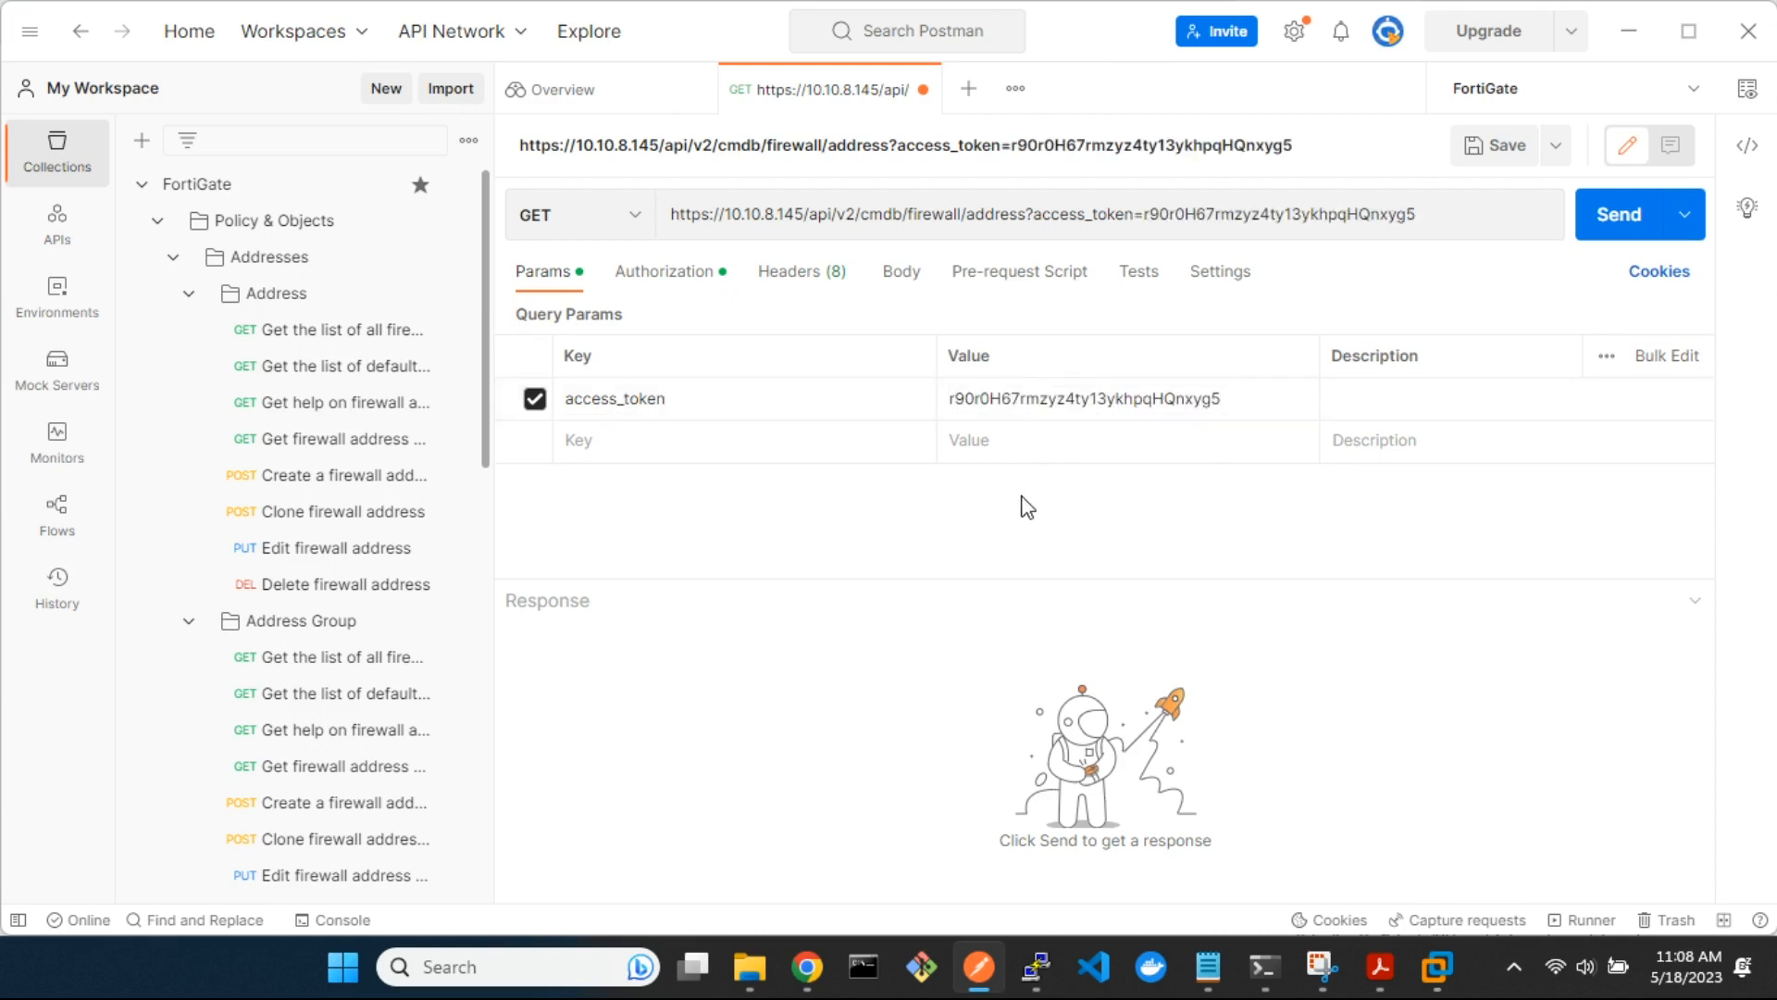
click(1611, 215)
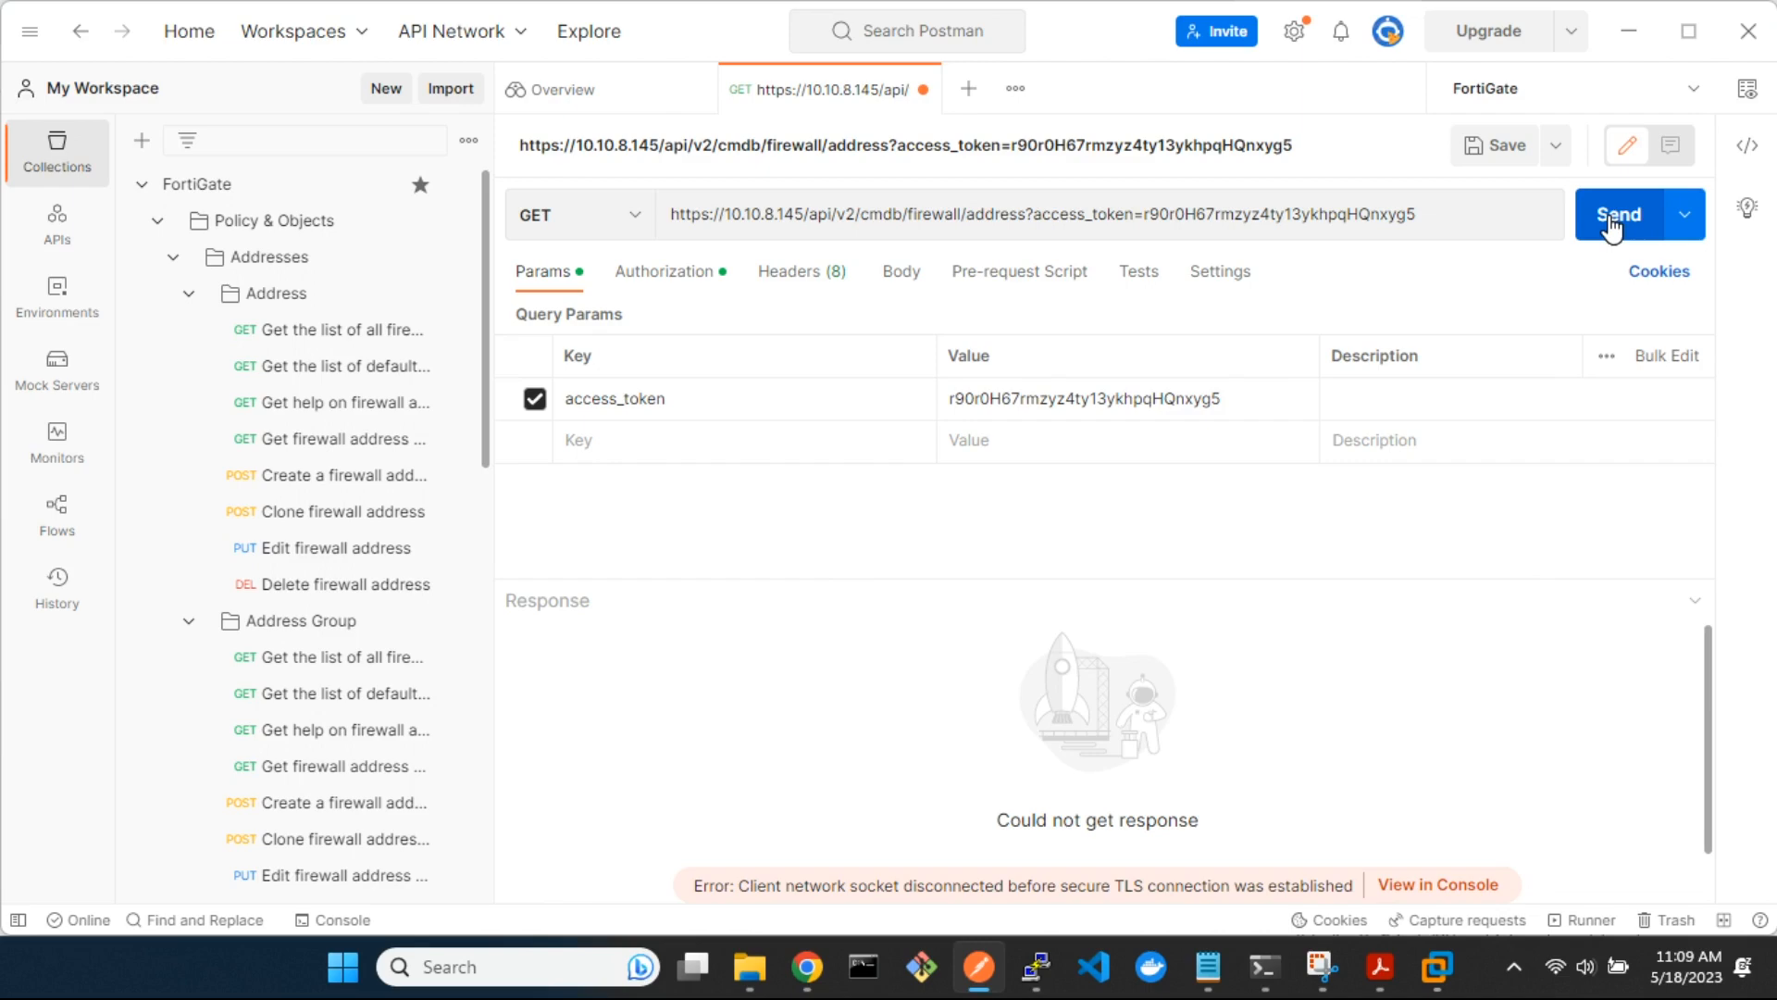
Change the request URL's scheme to http
click(713, 215)
key(BackSpace)
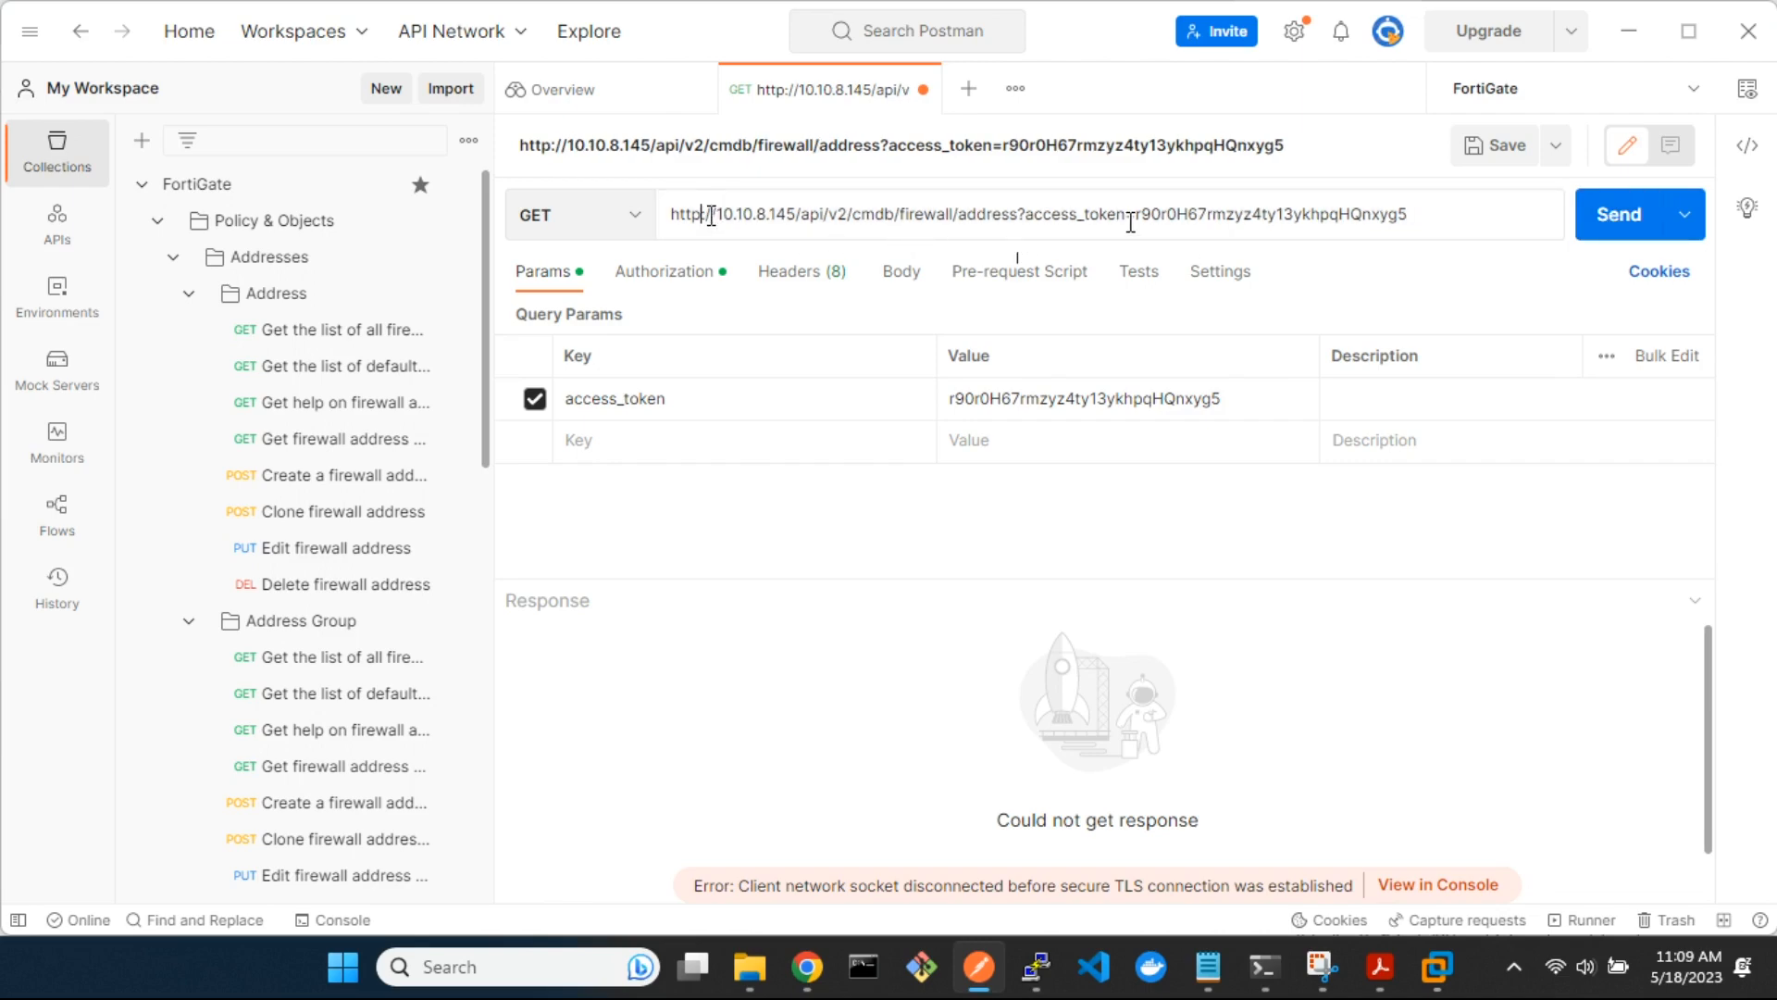
Send the firewall address GET request over http, check the response status, and enlarge the response area
click(1618, 216)
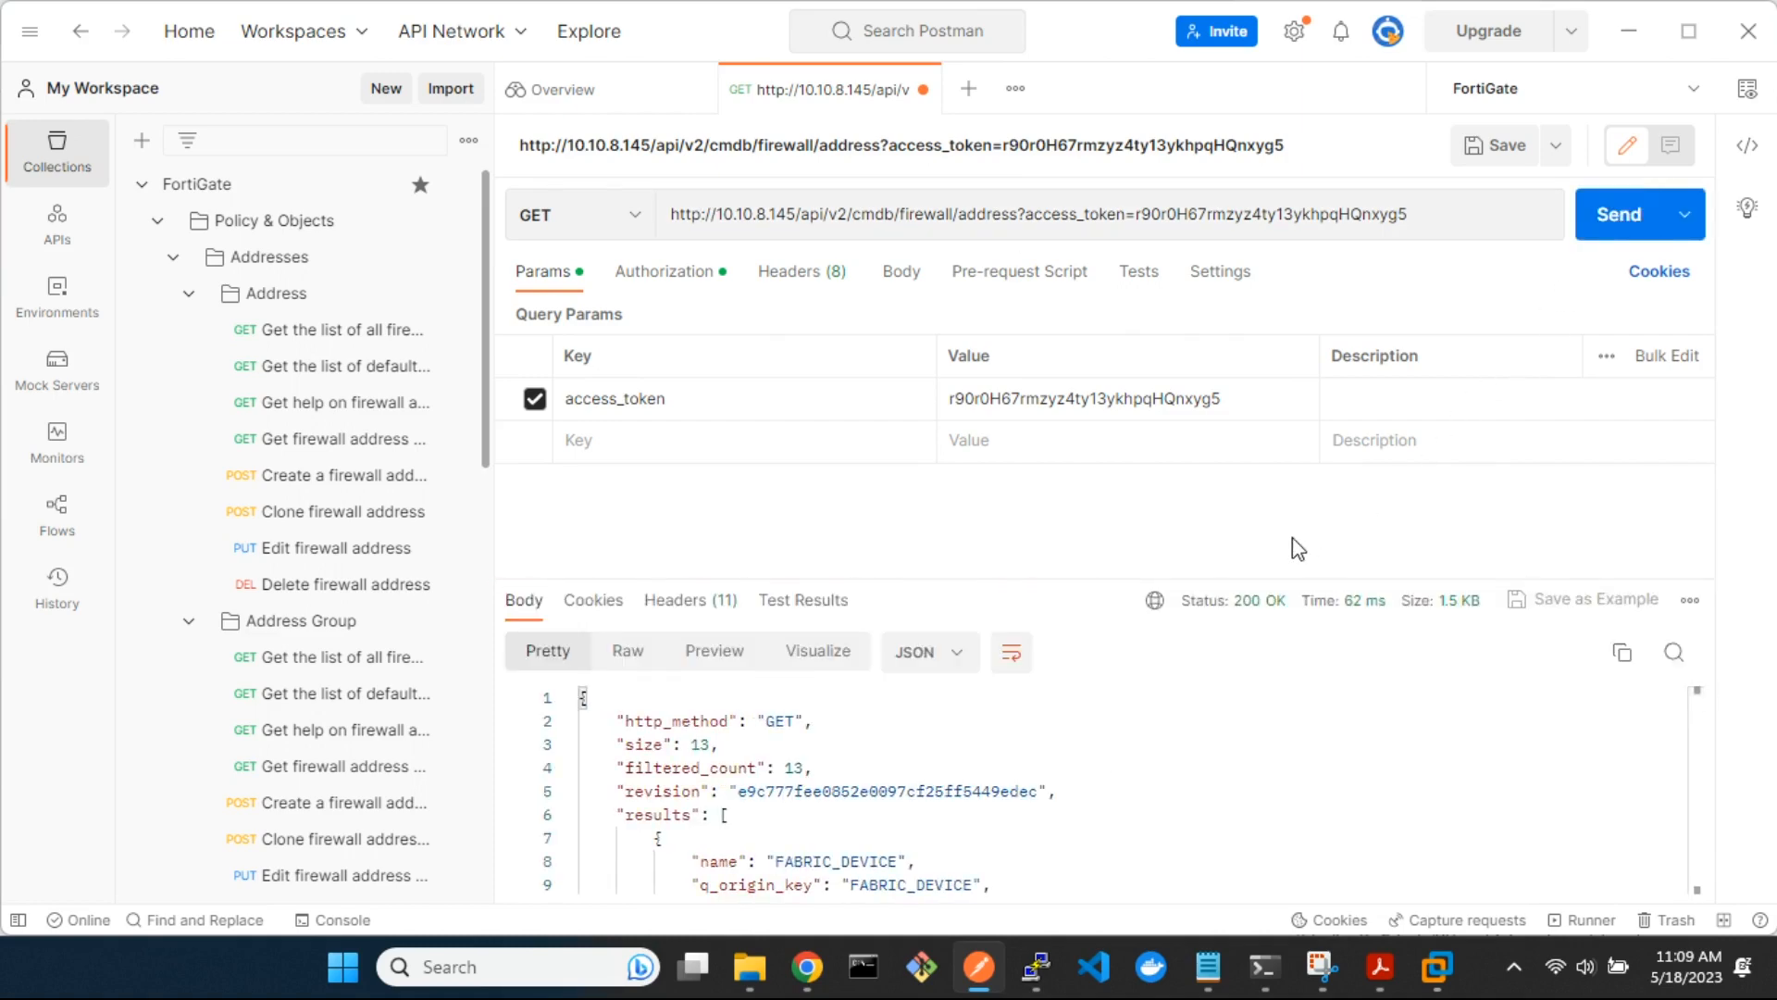
mouse_move(1234, 606)
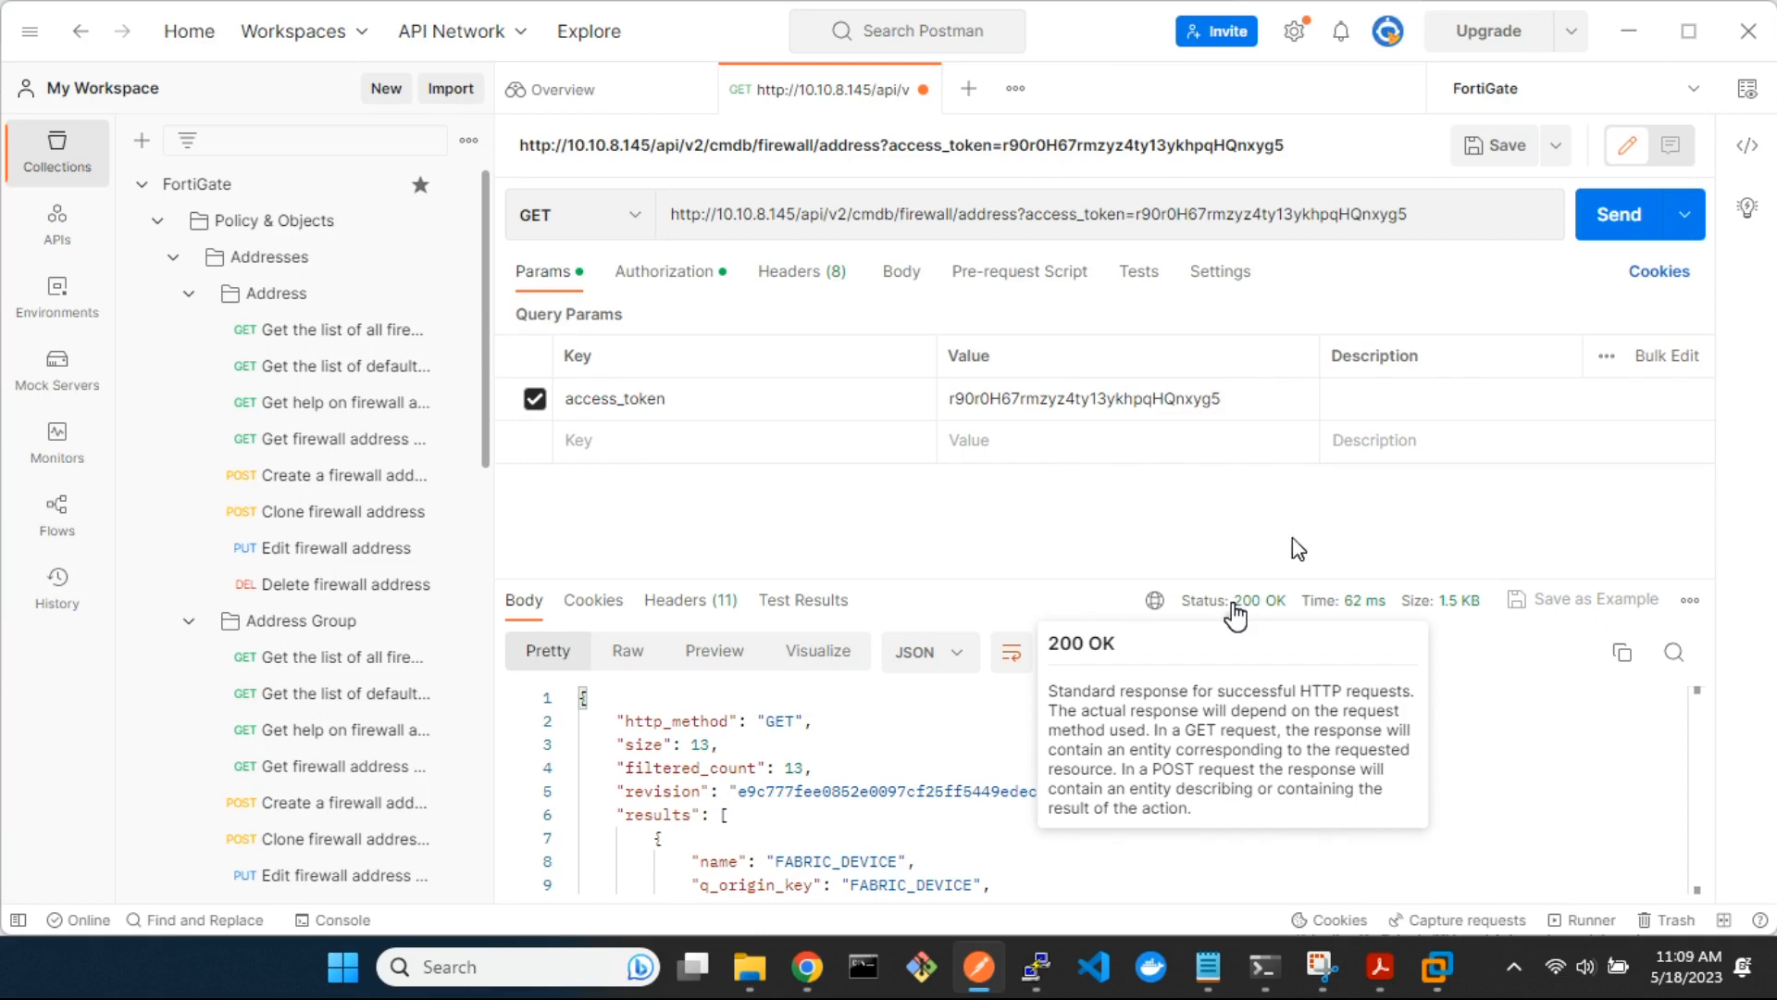
drag(1043, 583, 1028, 314)
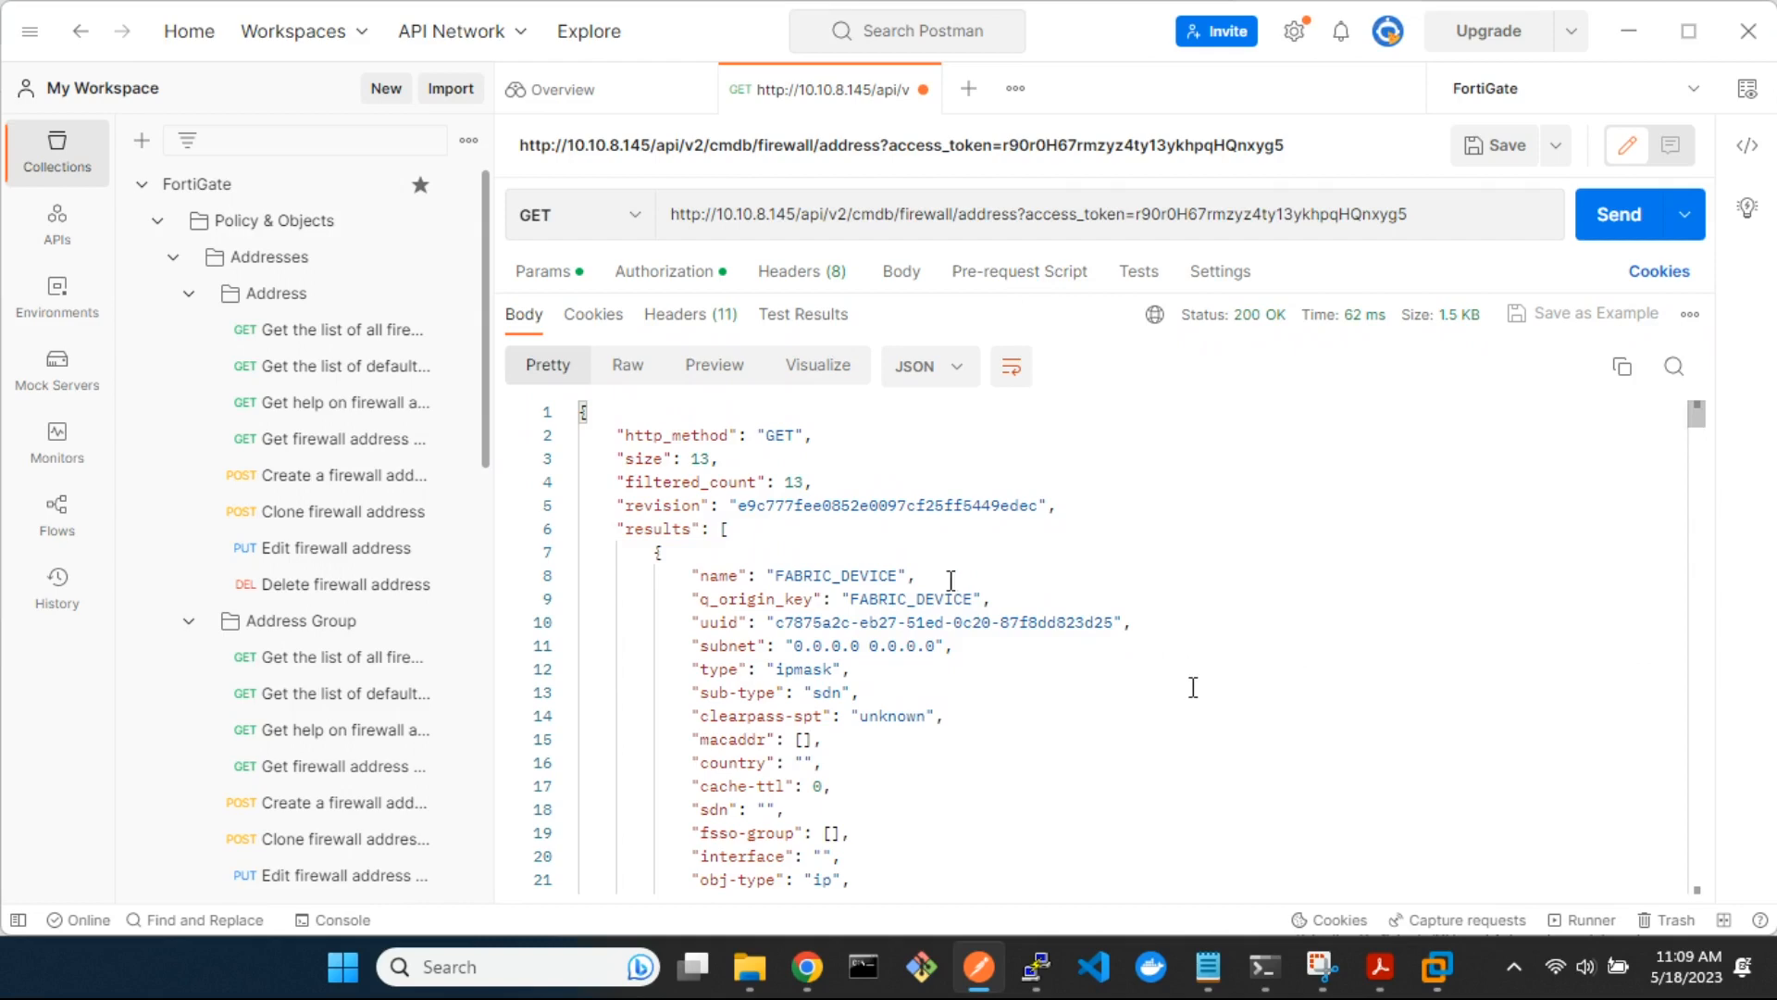
Examine the address objects in the JSON response body, including their names, types and subnets
scroll(1240, 751, down, 5)
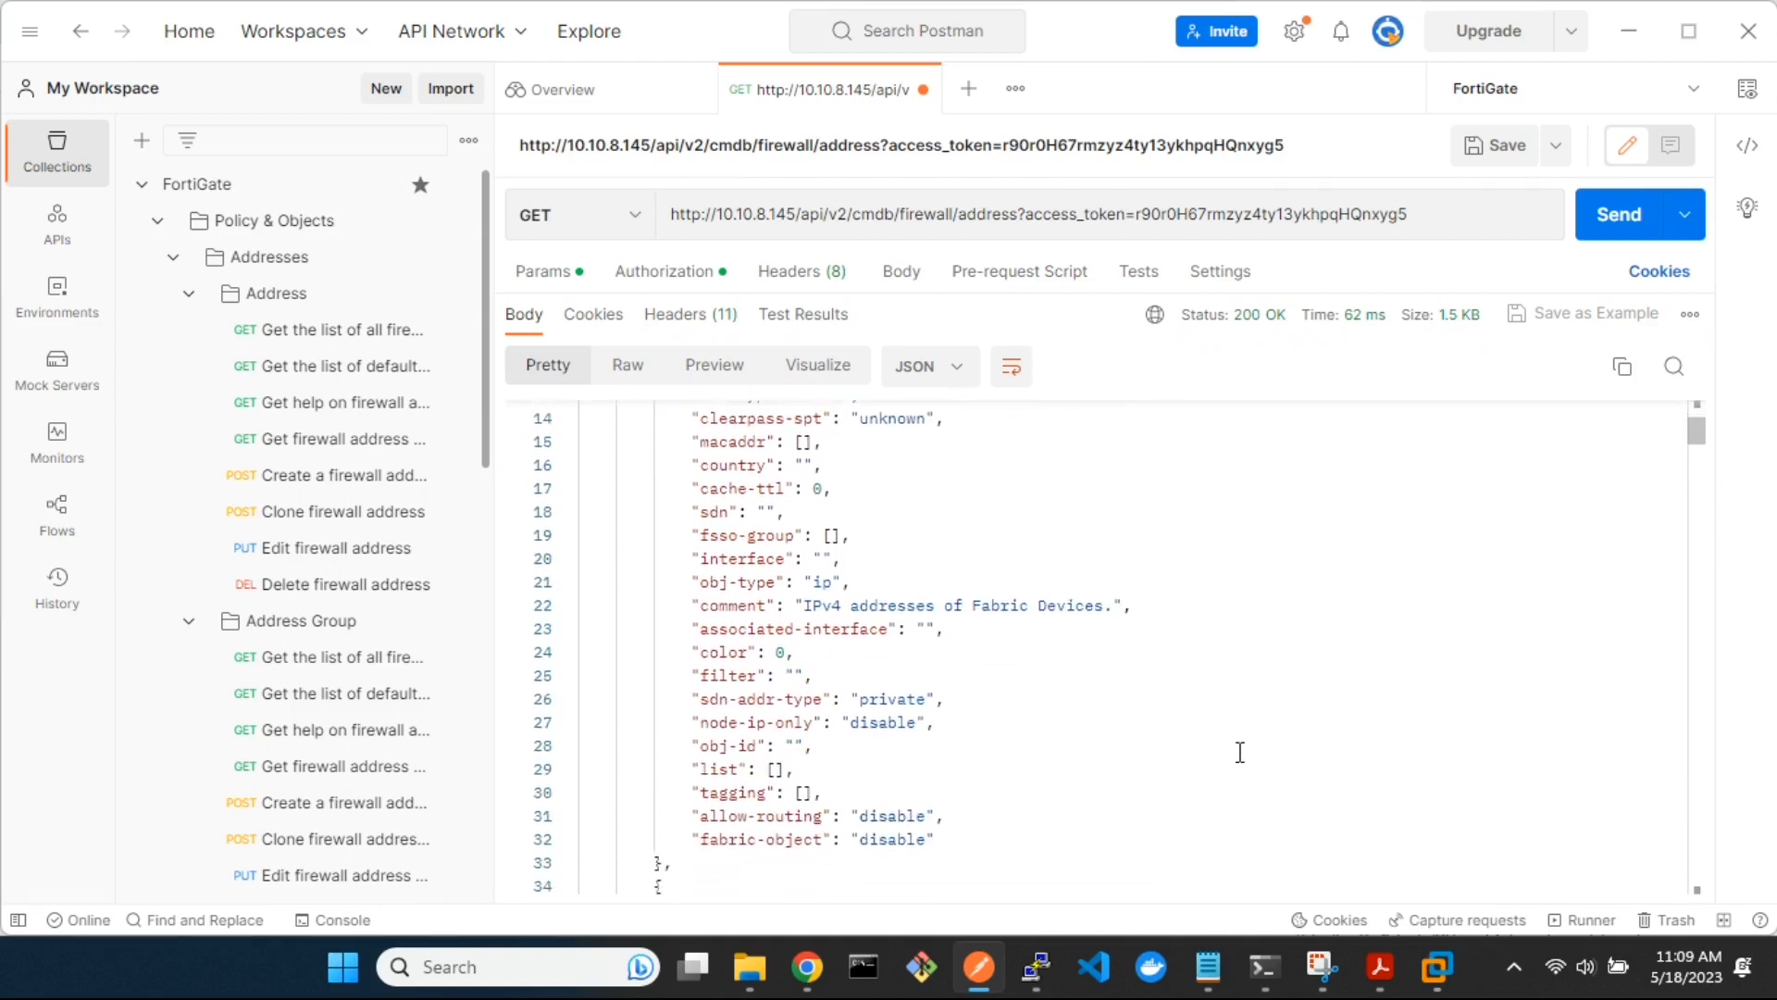
scroll(1240, 751, down, 10)
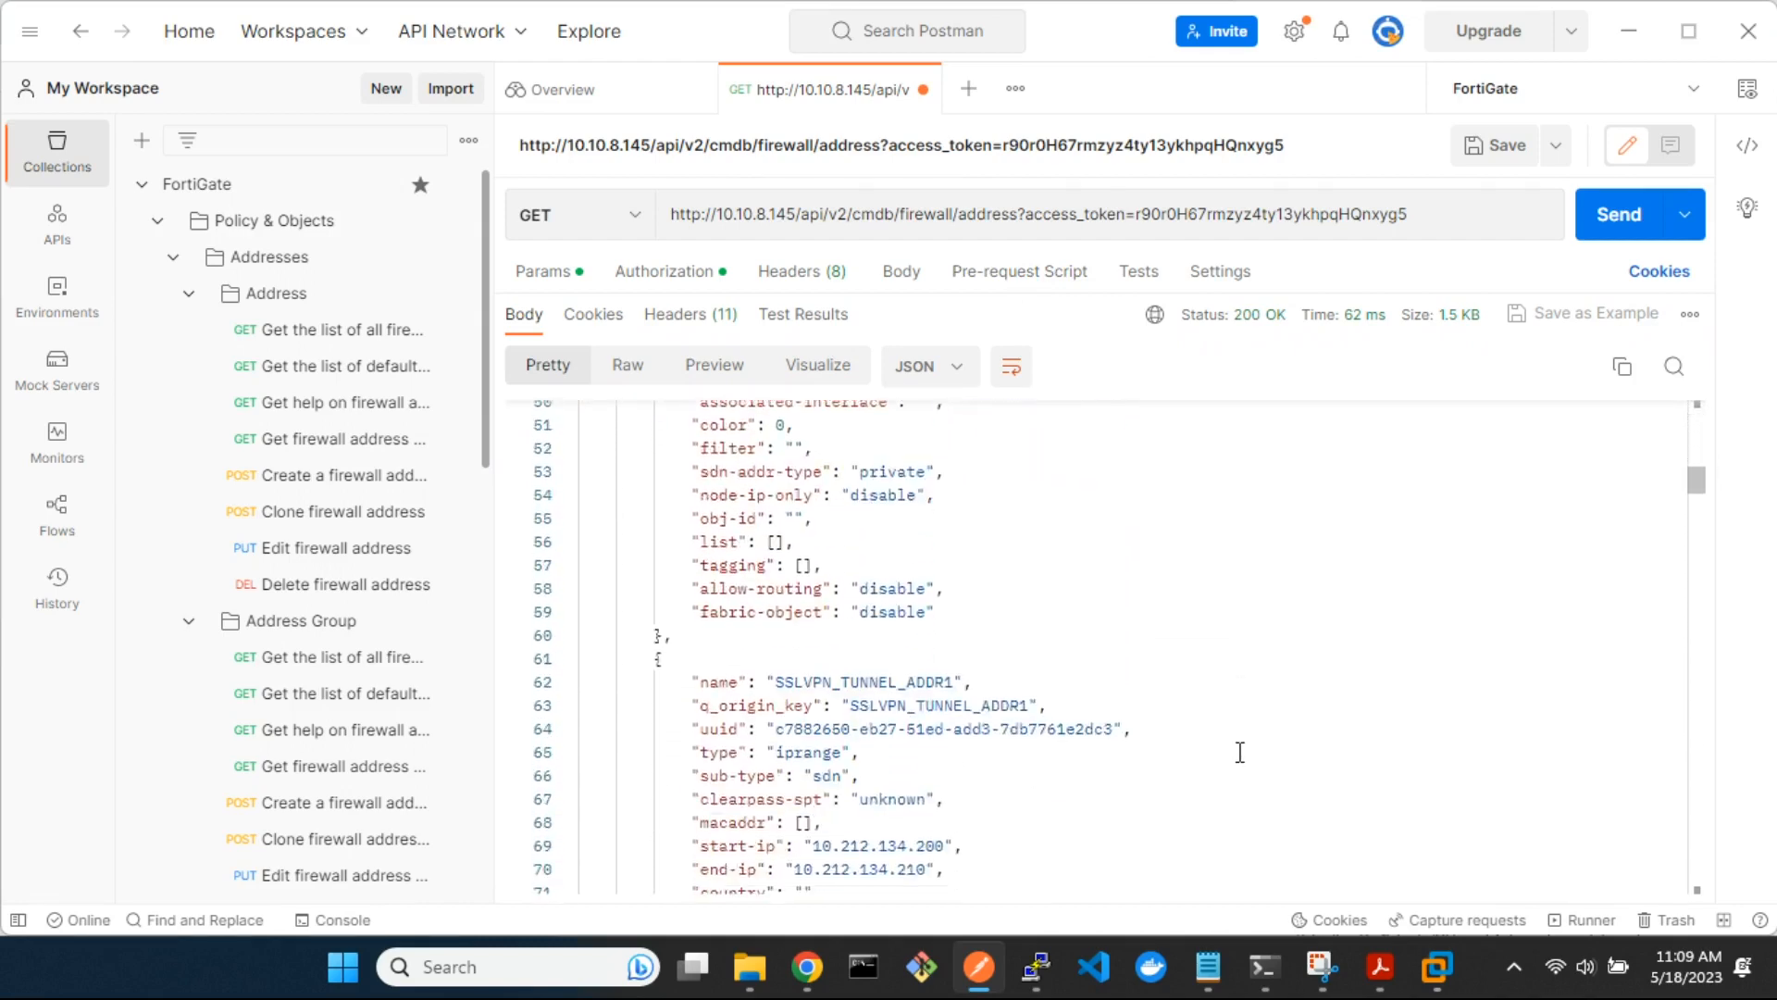
scroll(1240, 752, down, 10)
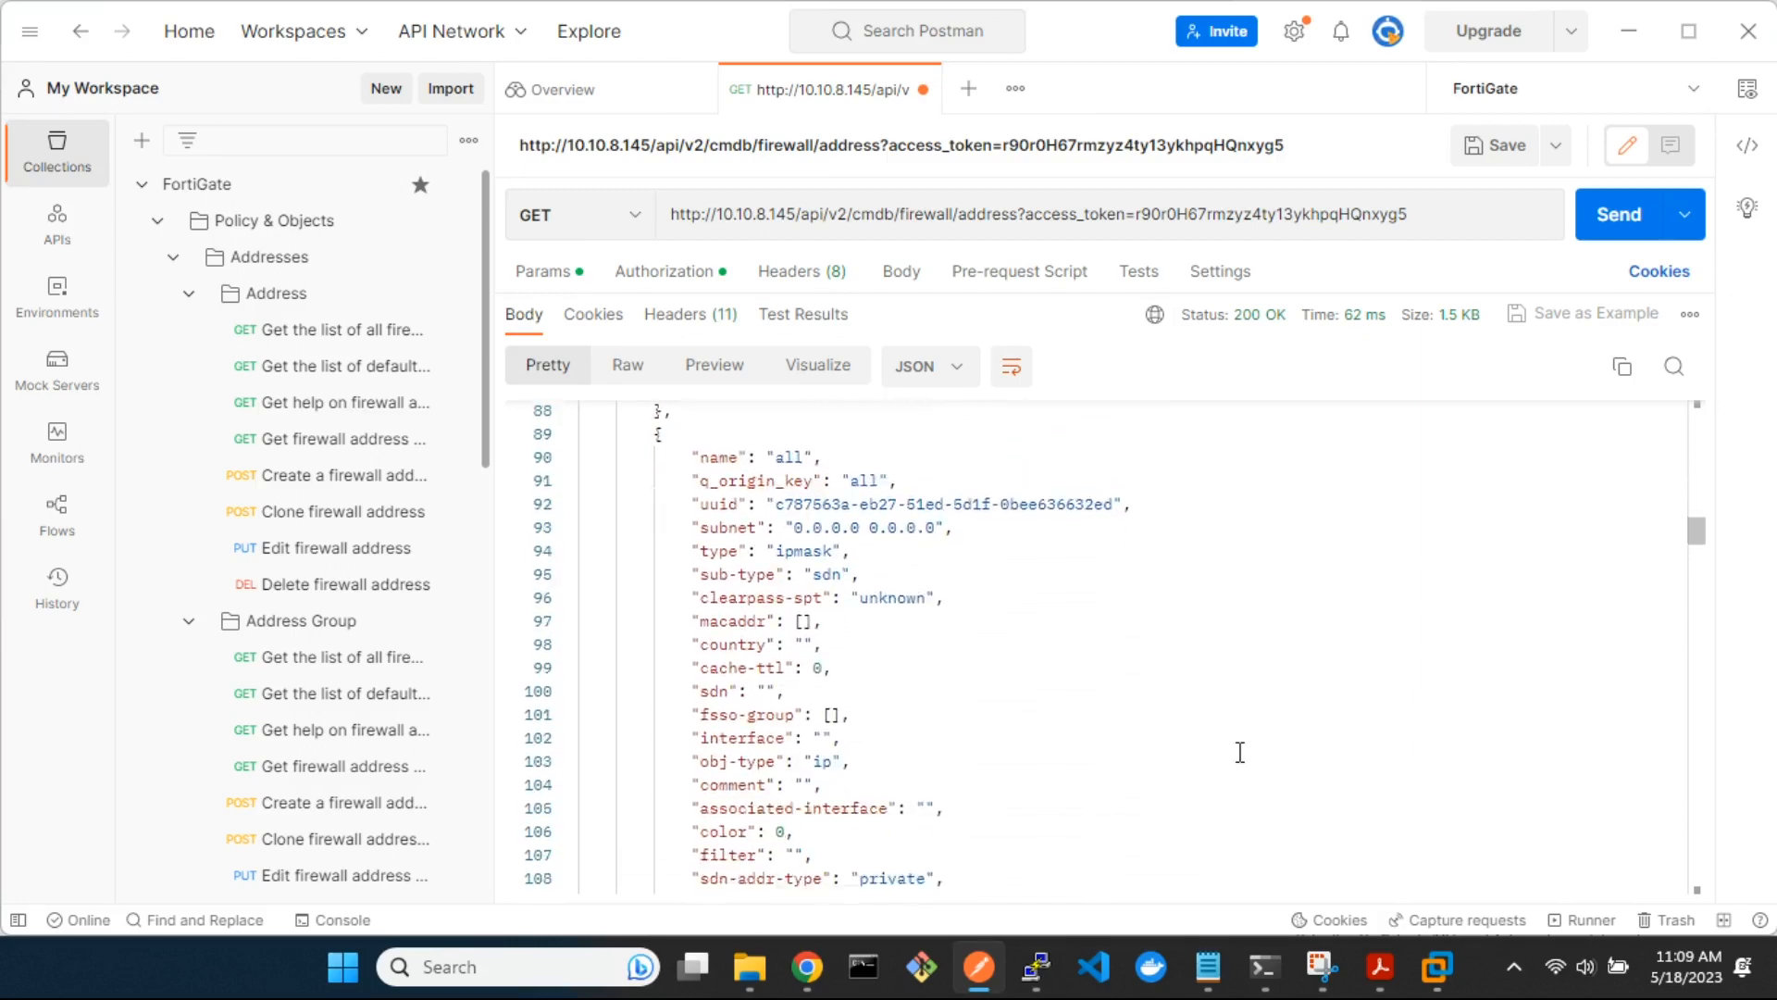
scroll(1240, 752, down, 10)
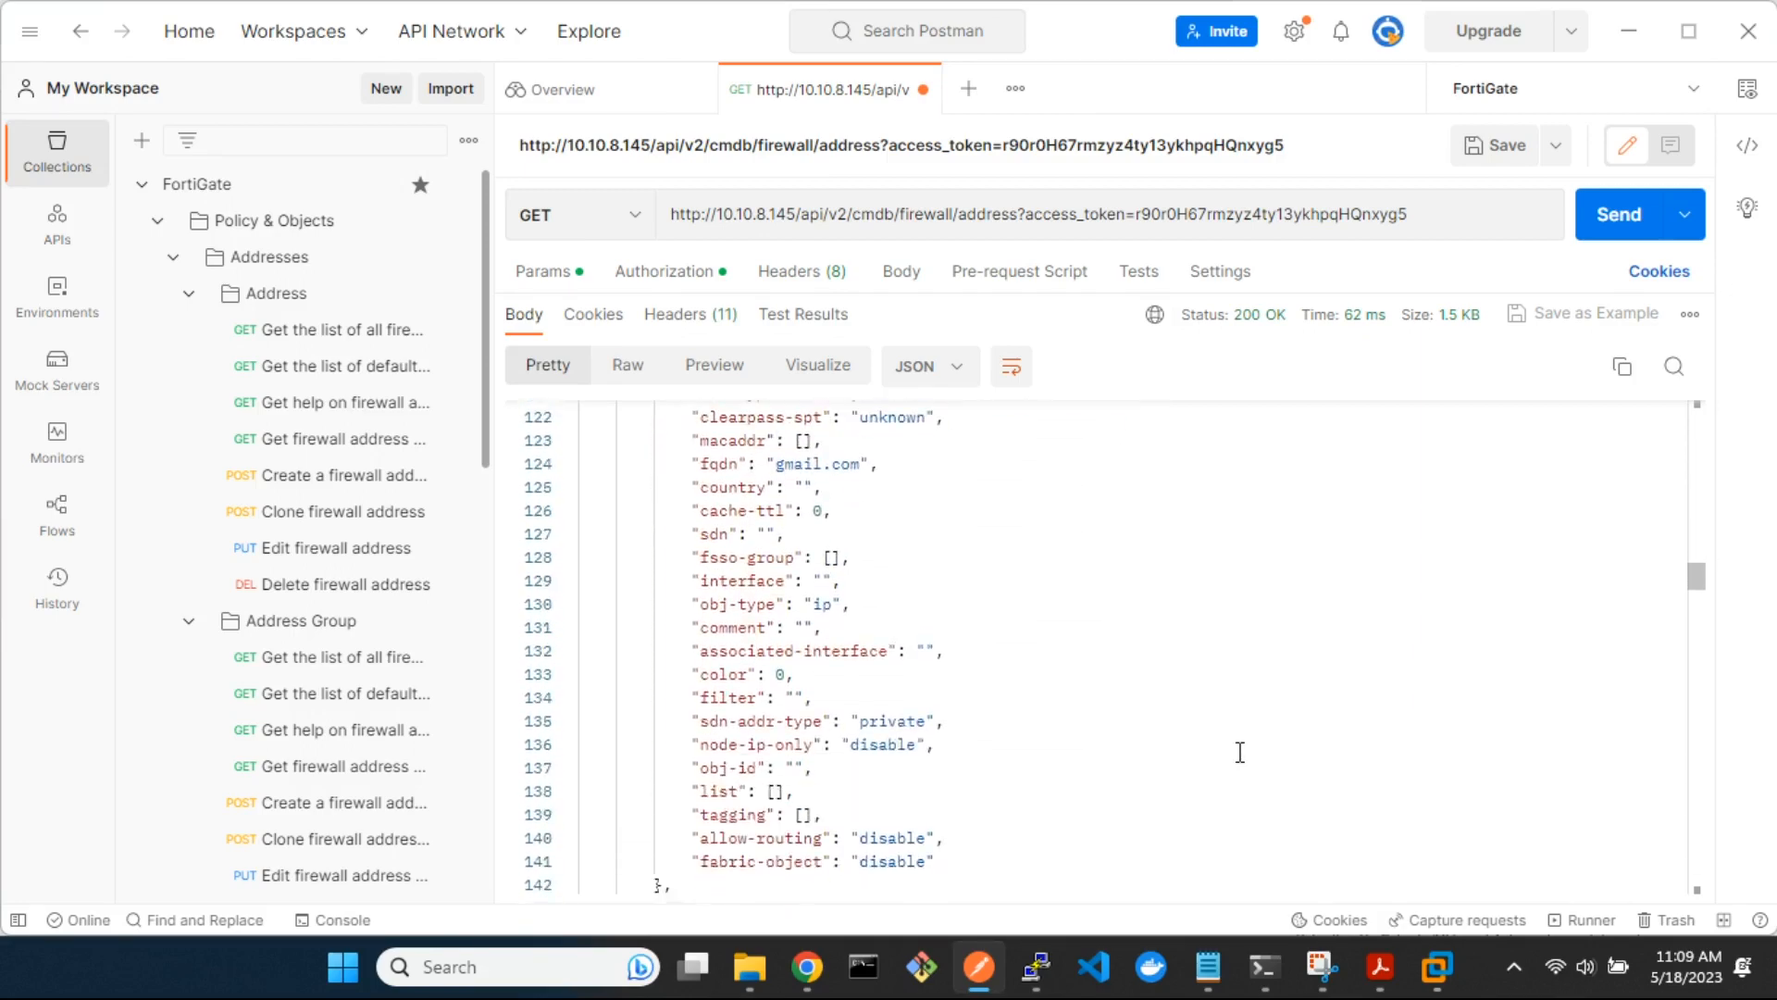
scroll(1240, 752, down, 10)
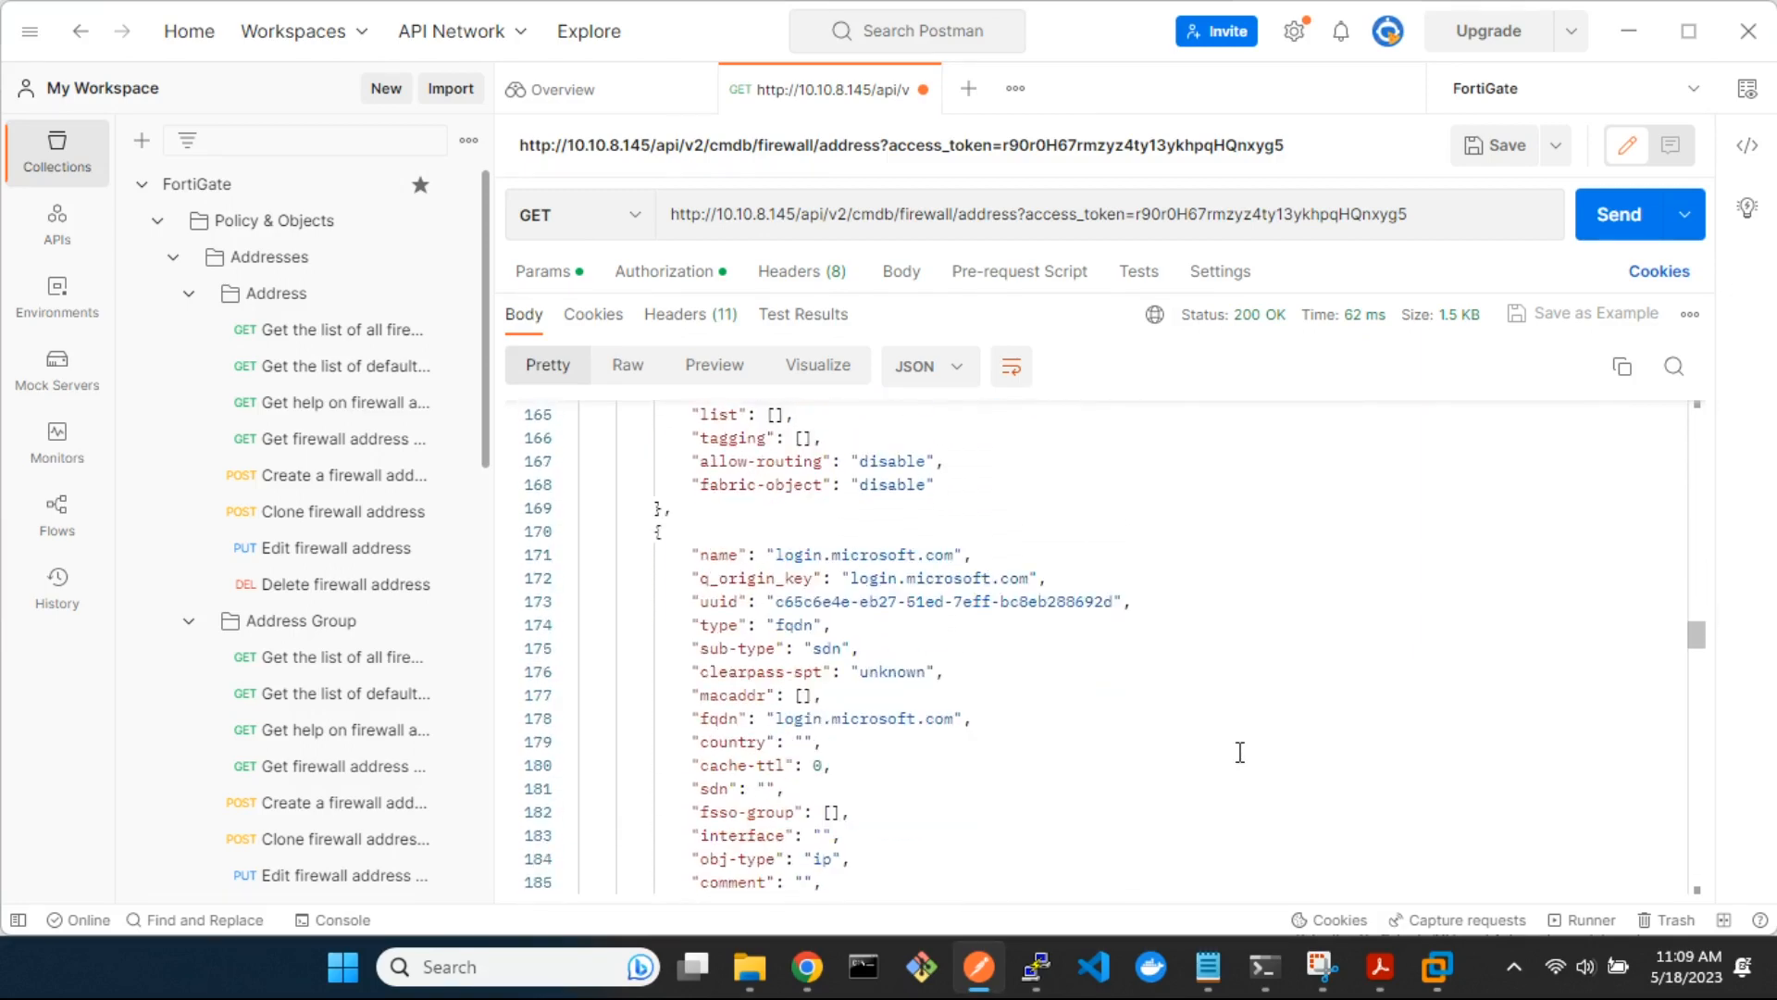
scroll(1240, 752, down, 20)
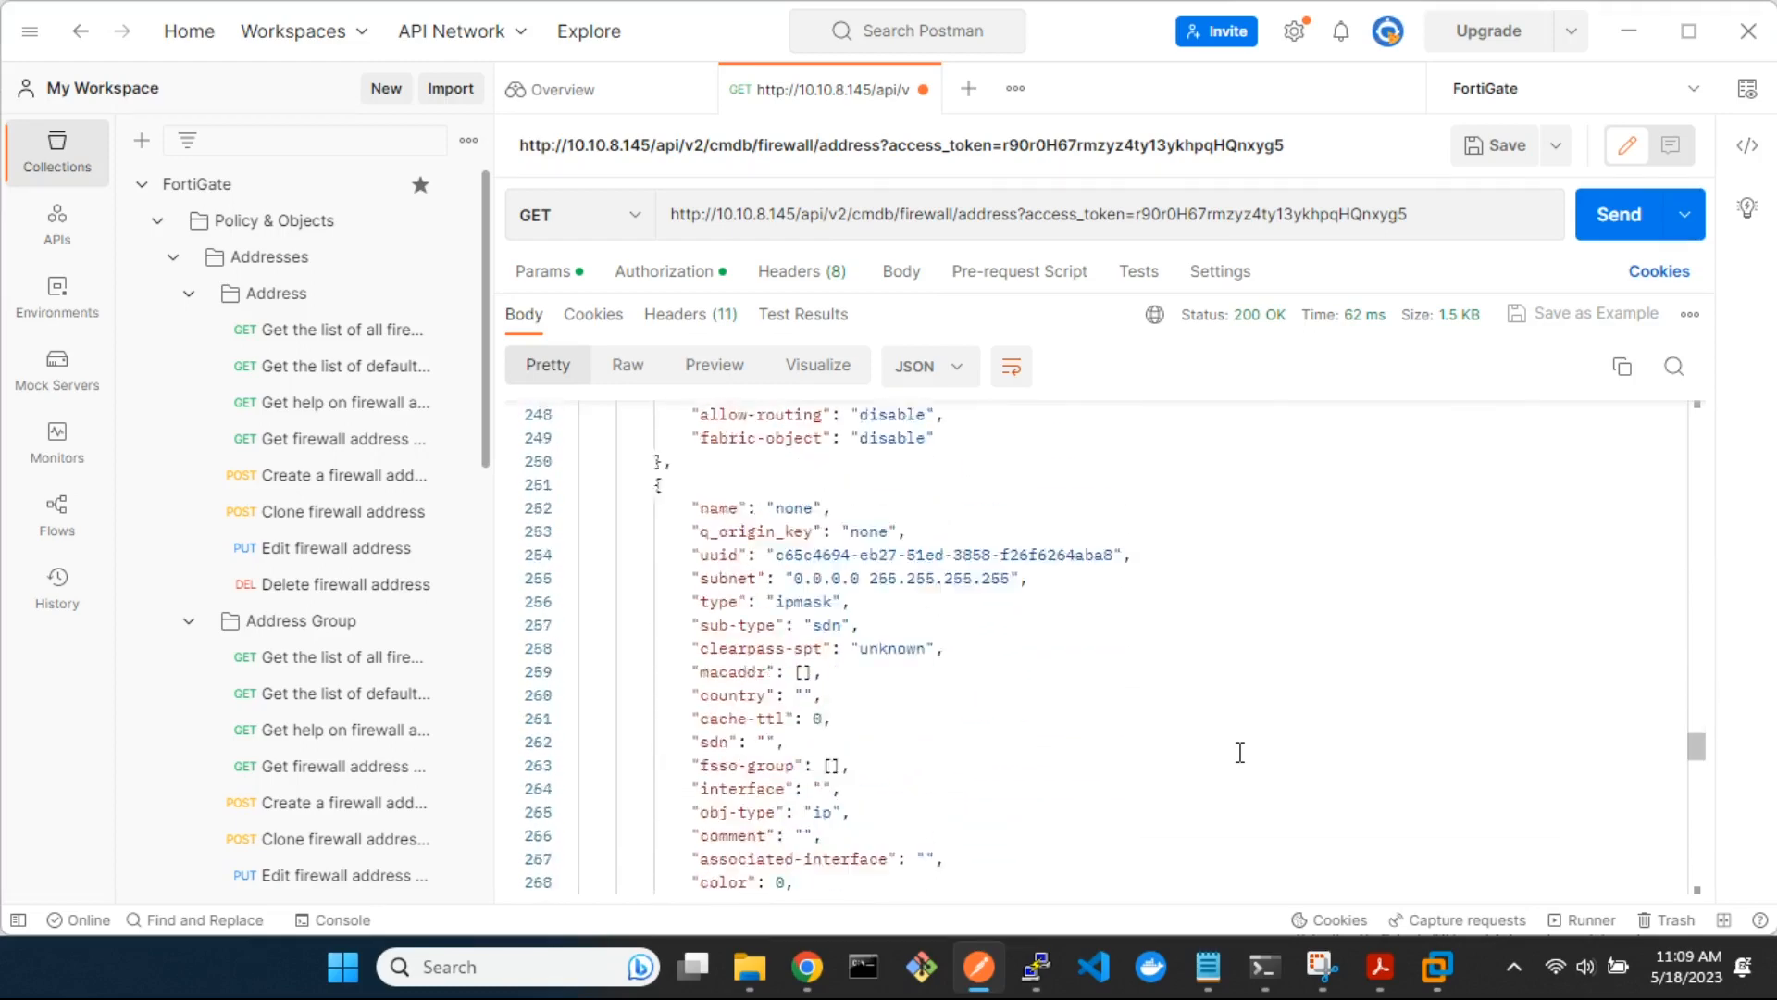
scroll(1241, 752, down, 10)
scroll(1240, 752, up, 10)
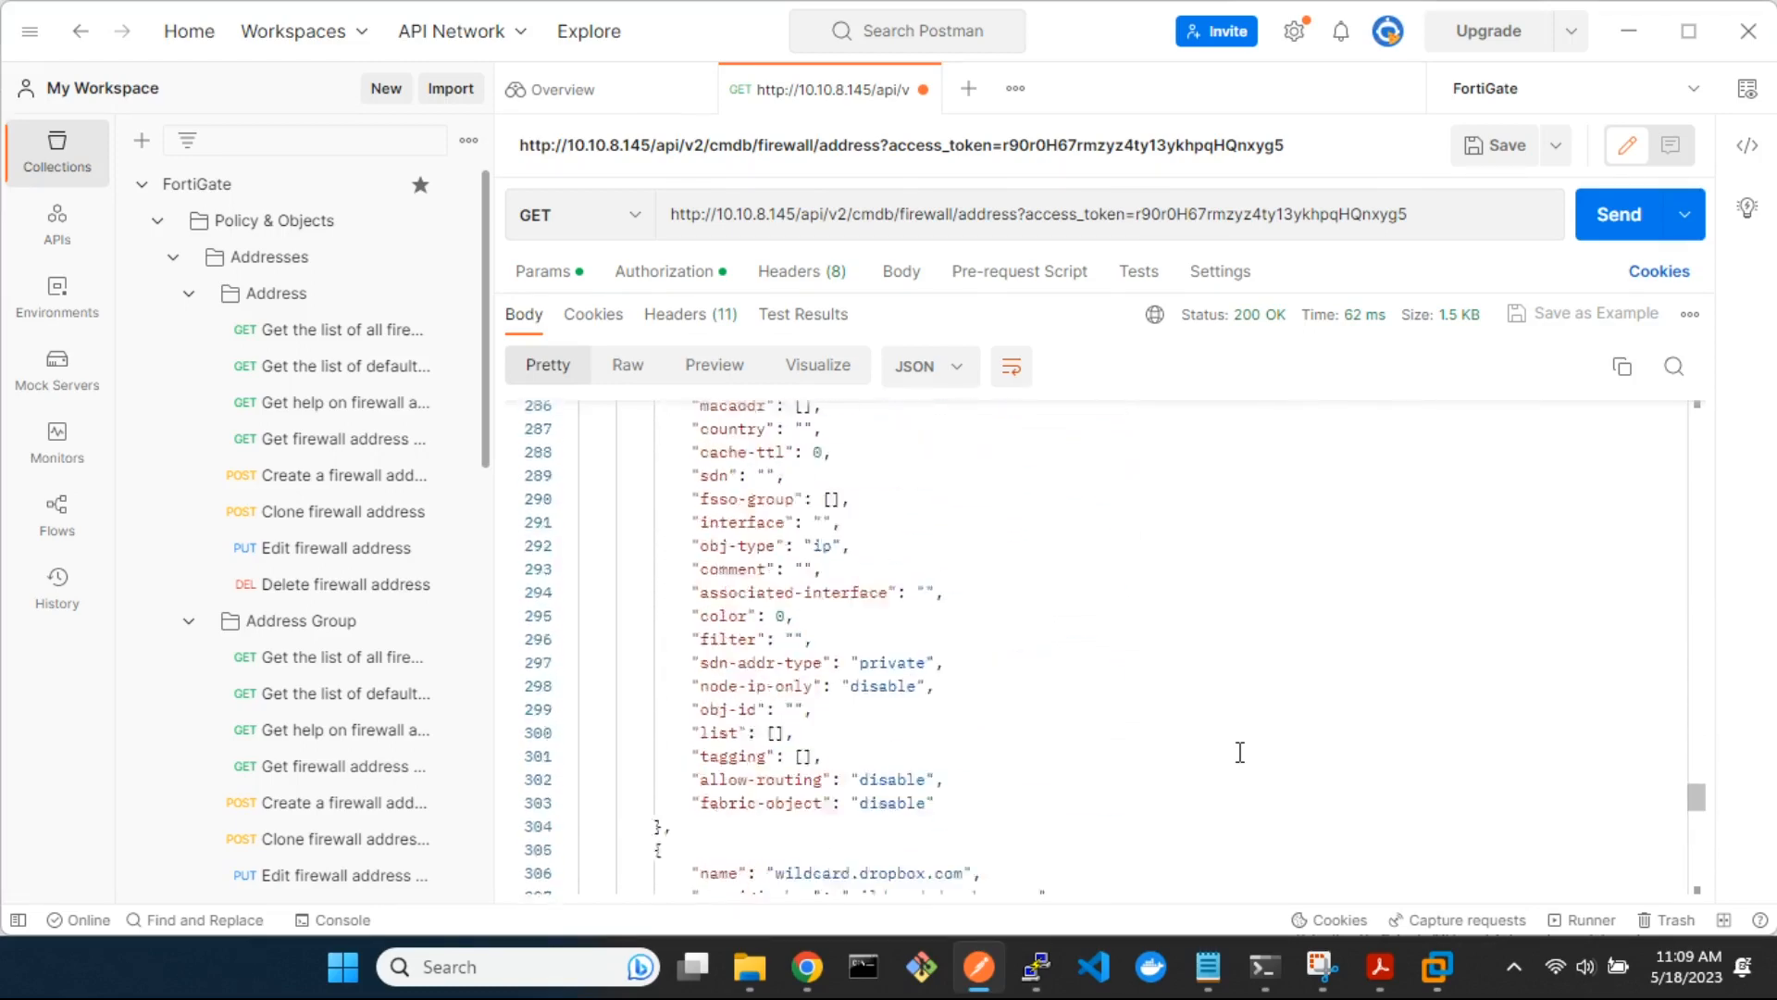
scroll(1241, 752, up, 1)
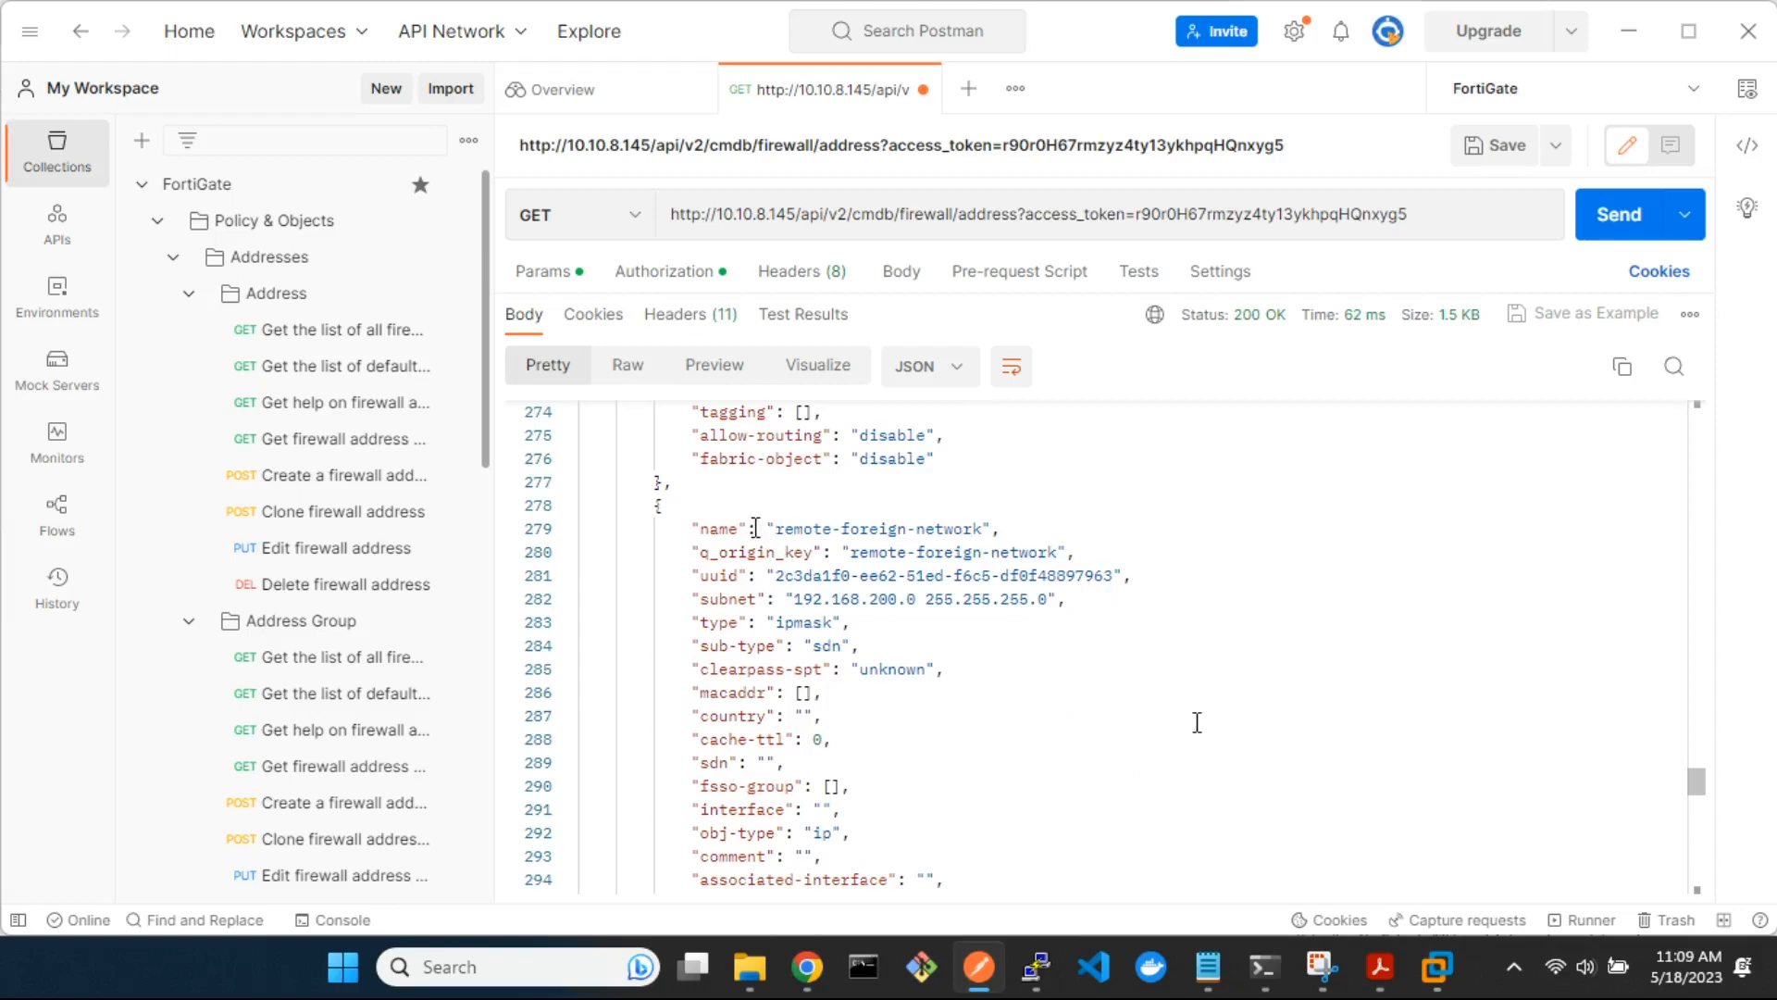
scroll(1197, 722, down, 10)
scroll(1197, 722, up, 20)
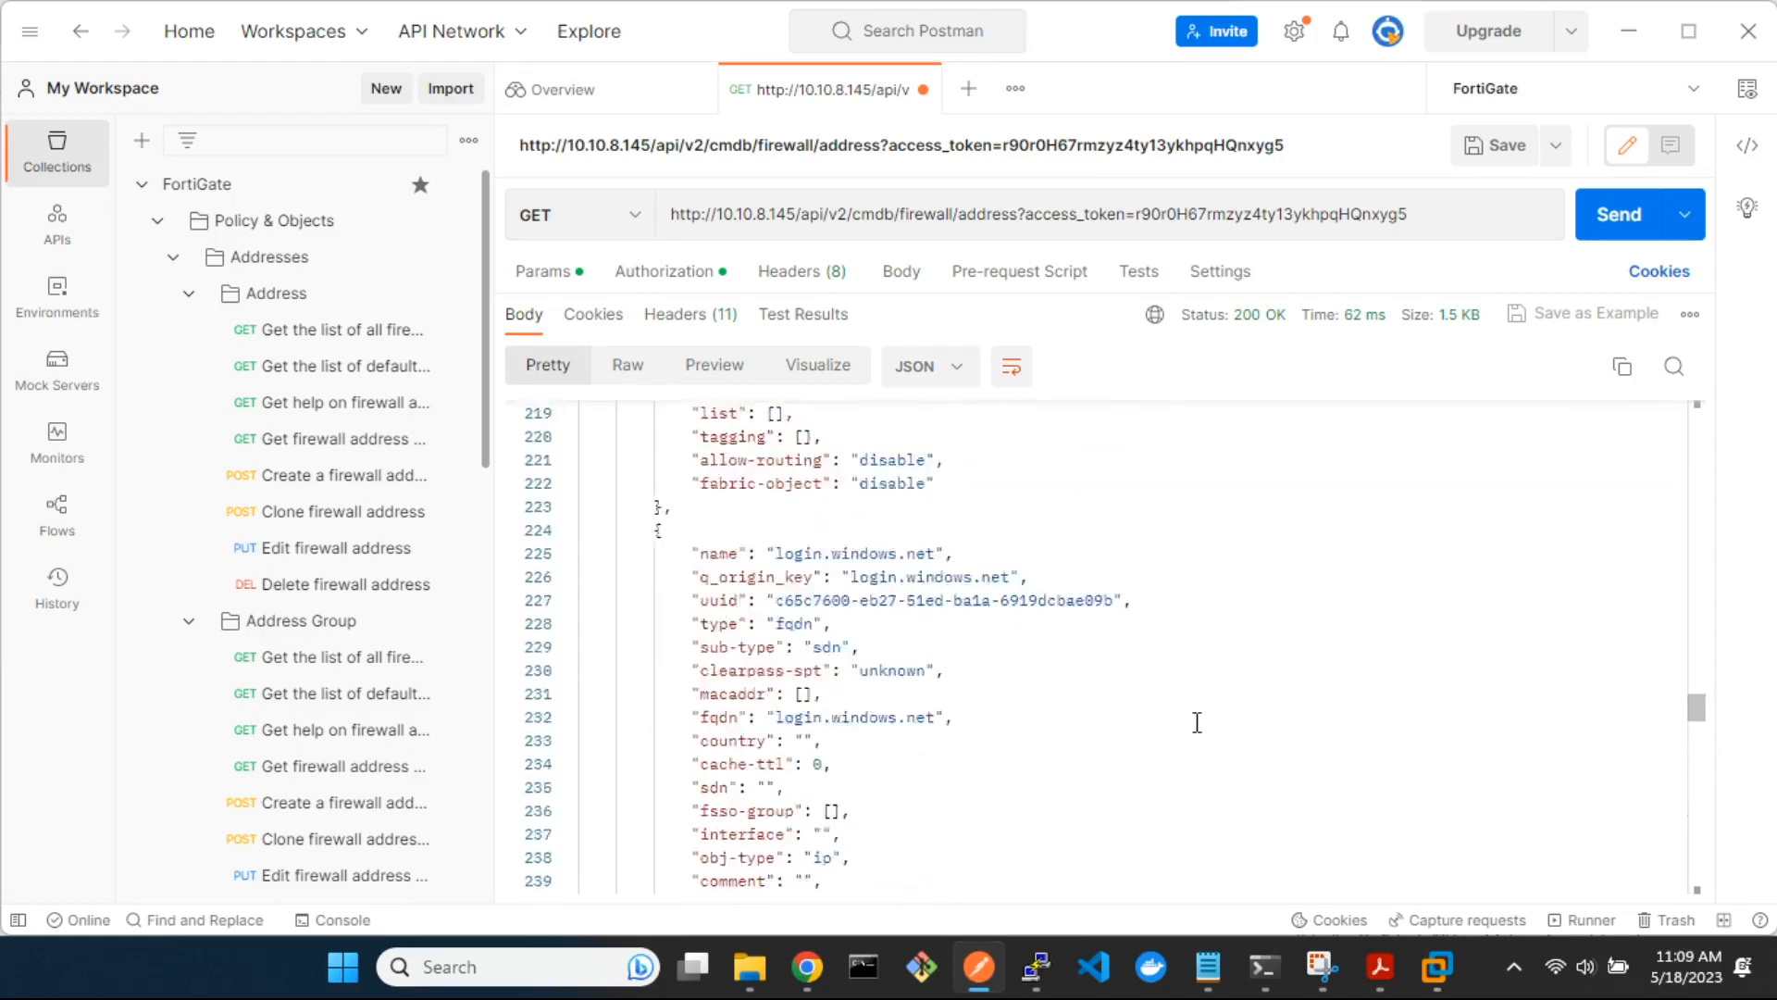
scroll(1197, 722, up, 20)
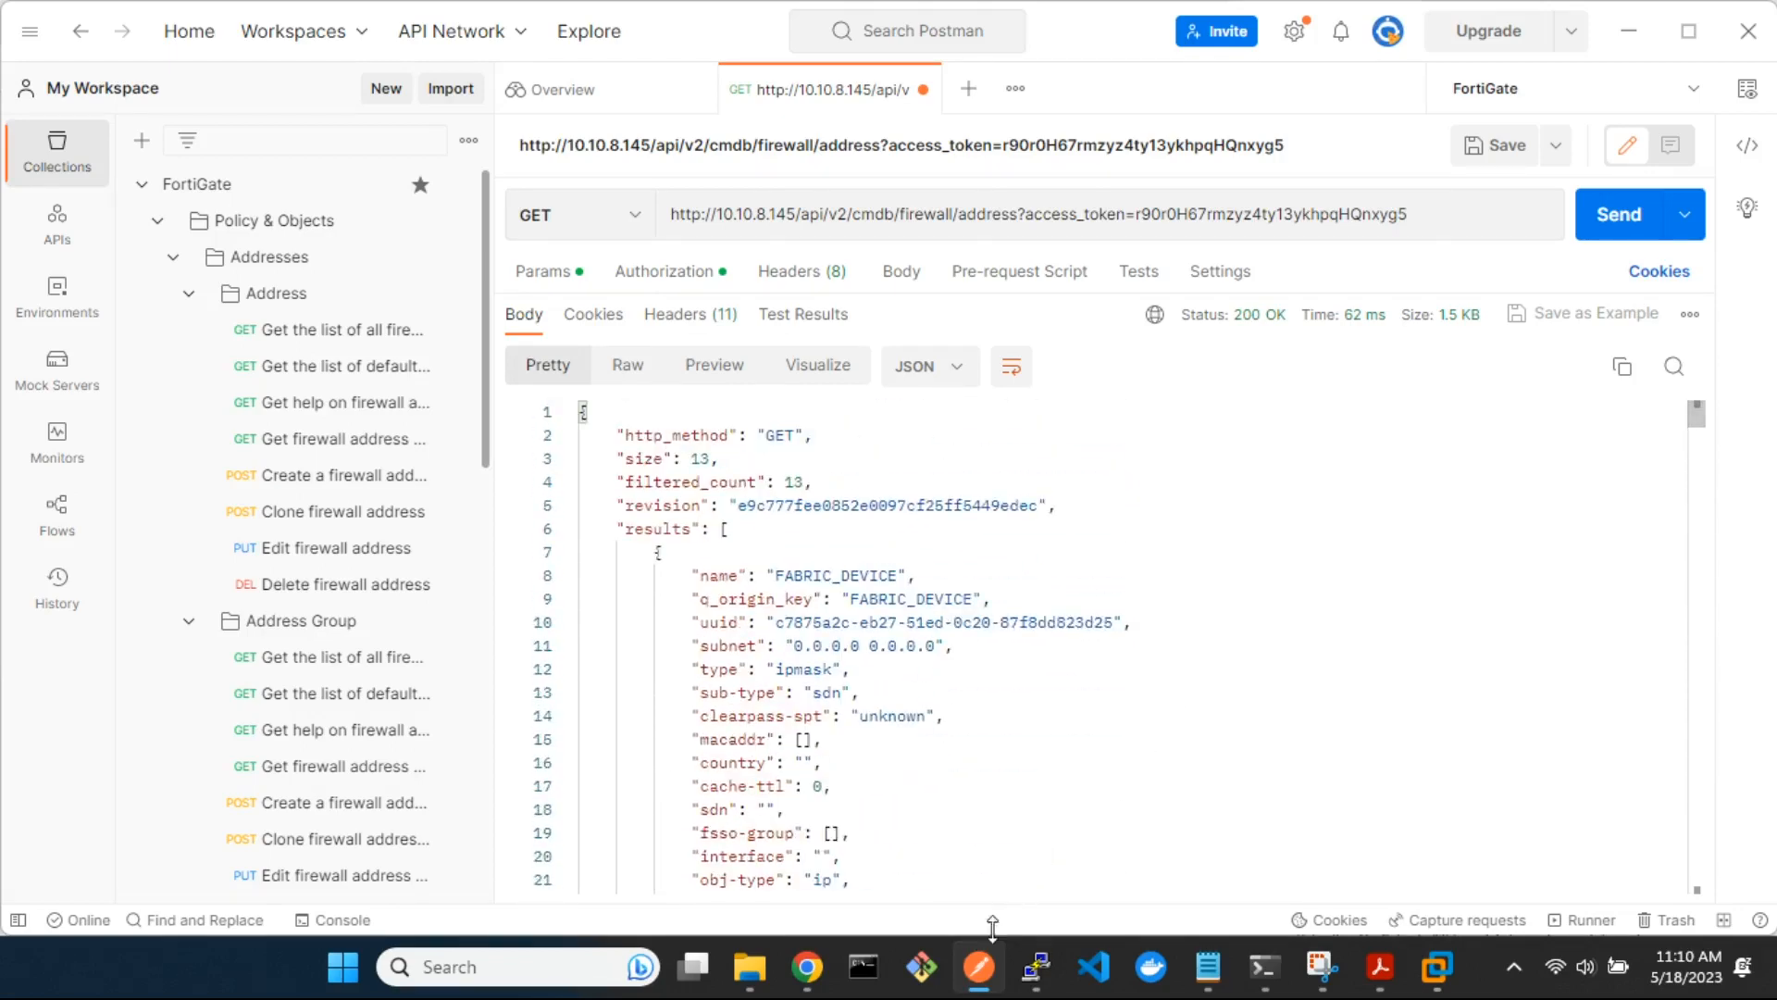
Switch to the FortiGate web interface in Chrome and open the list of firewall addresses for comparison with the response
click(983, 970)
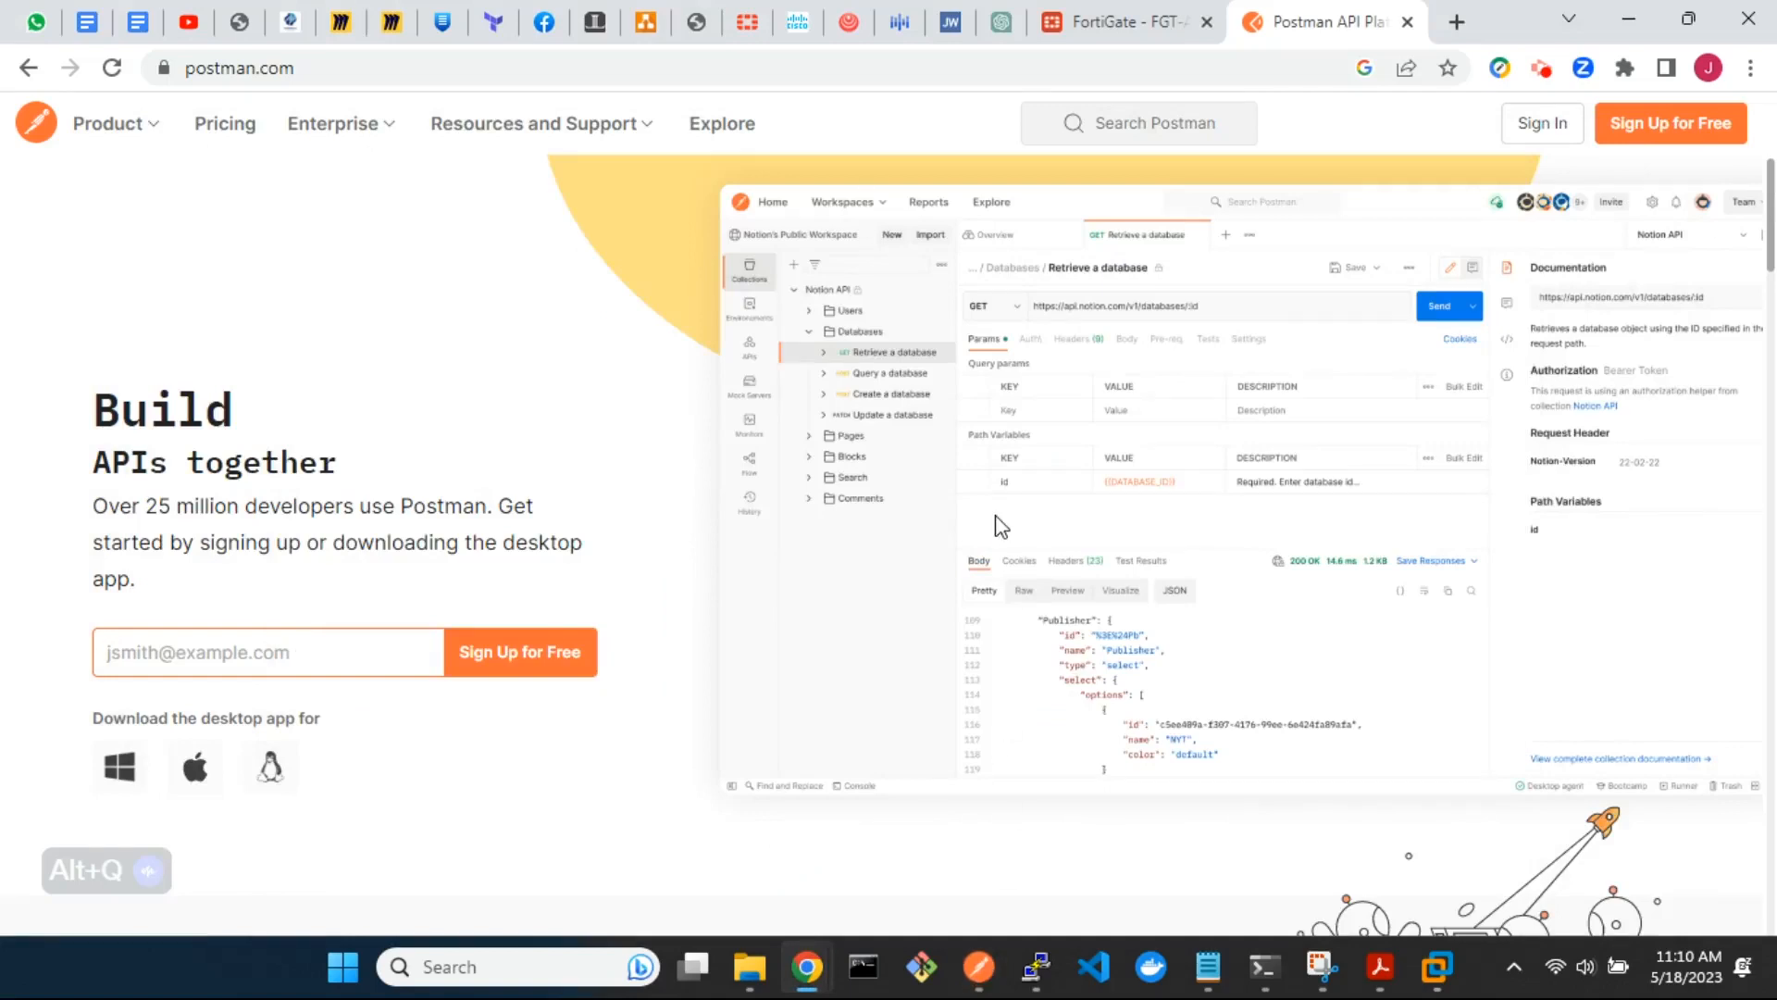
click(1123, 25)
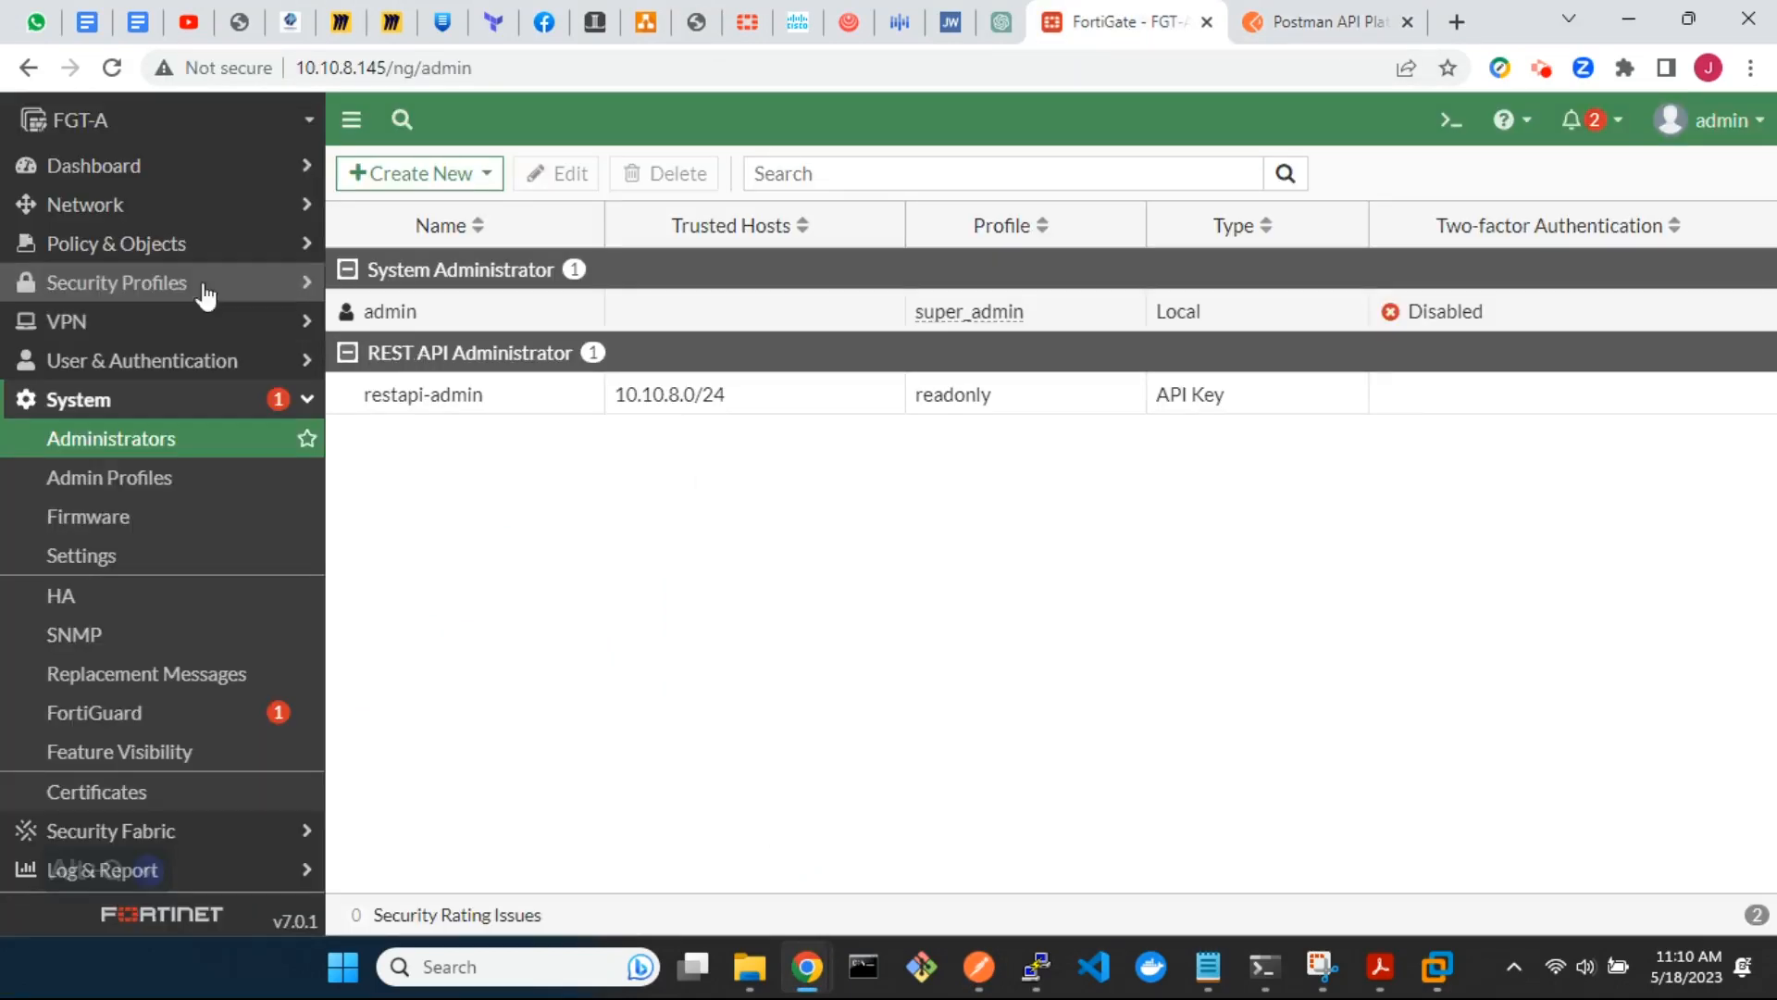
click(139, 247)
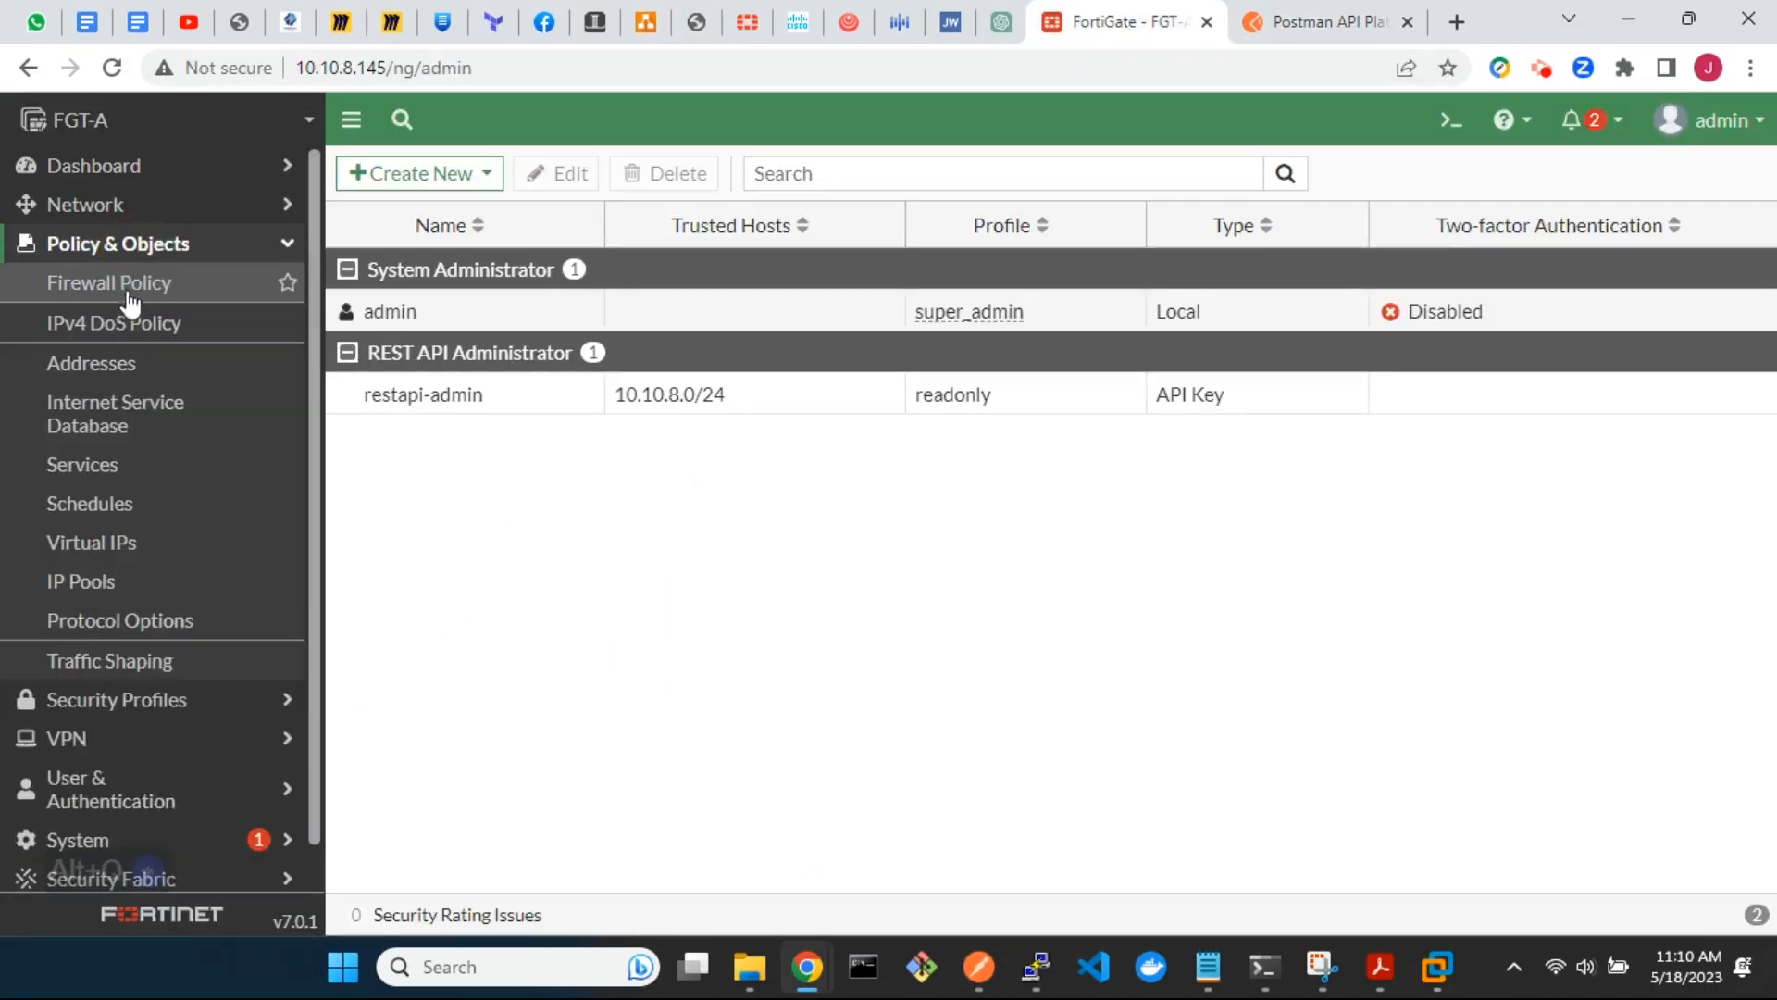
click(120, 361)
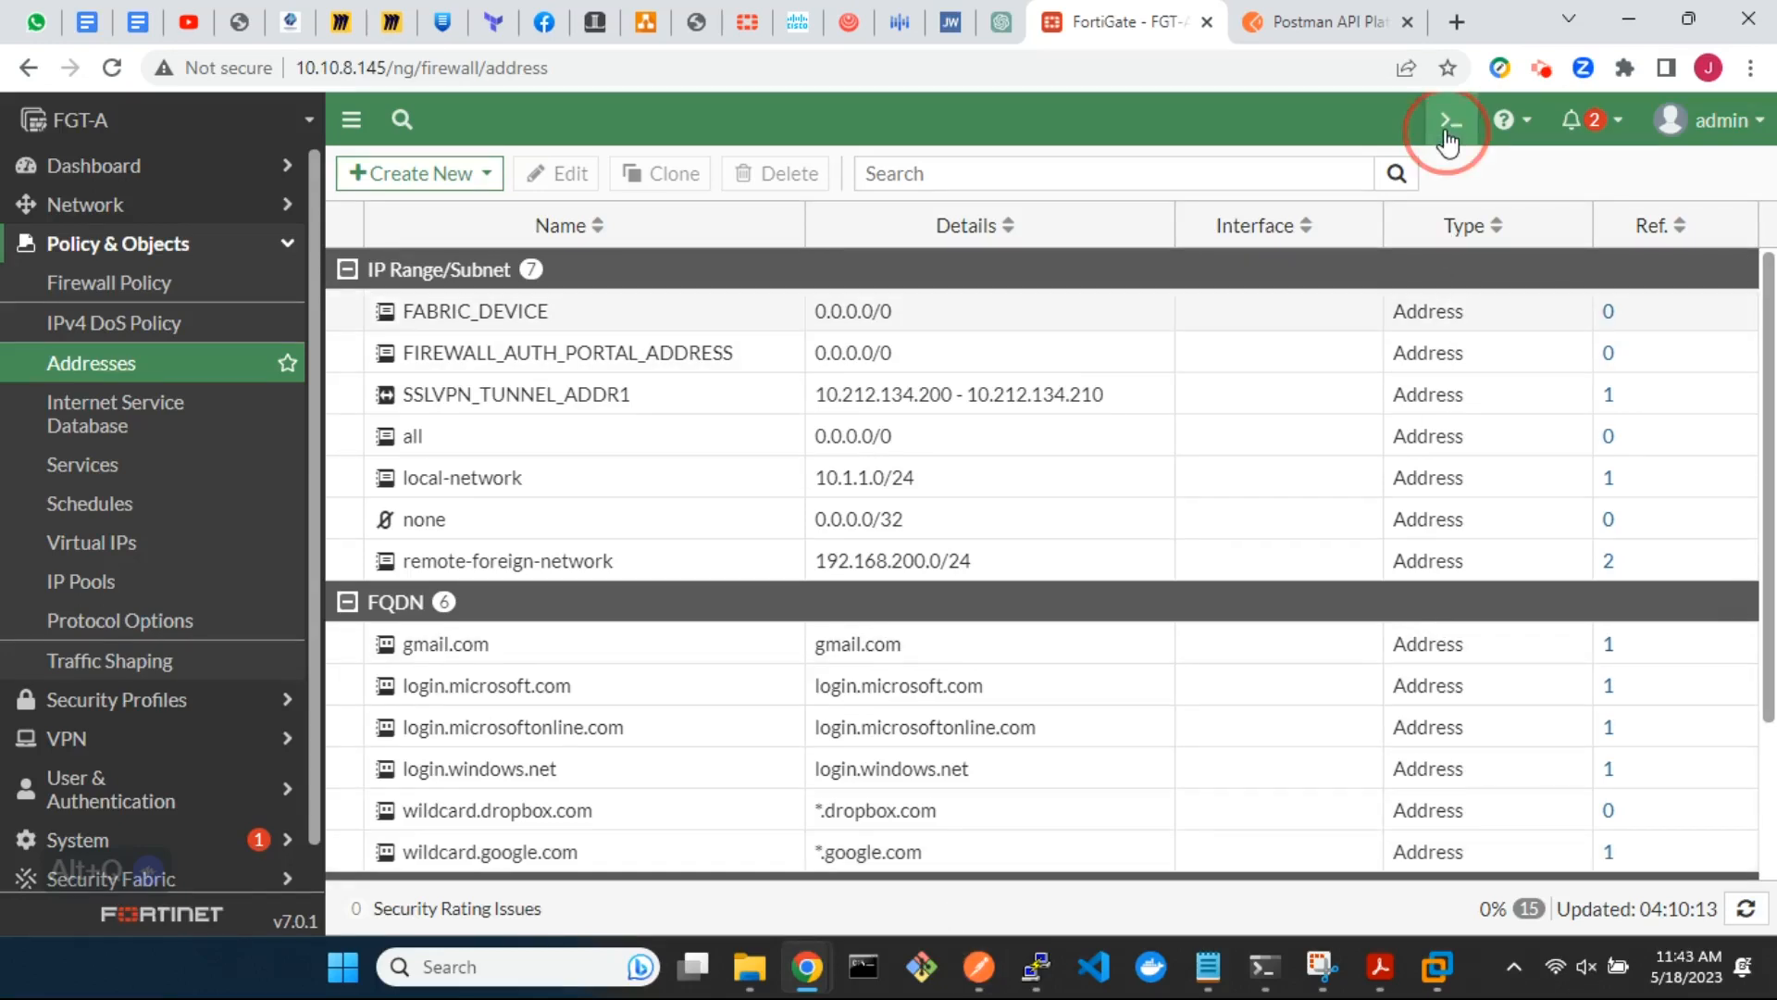
Run show system api-user in the FortiGate CLI console to review the API user configuration, and close the console
click(1451, 120)
text(show sys)
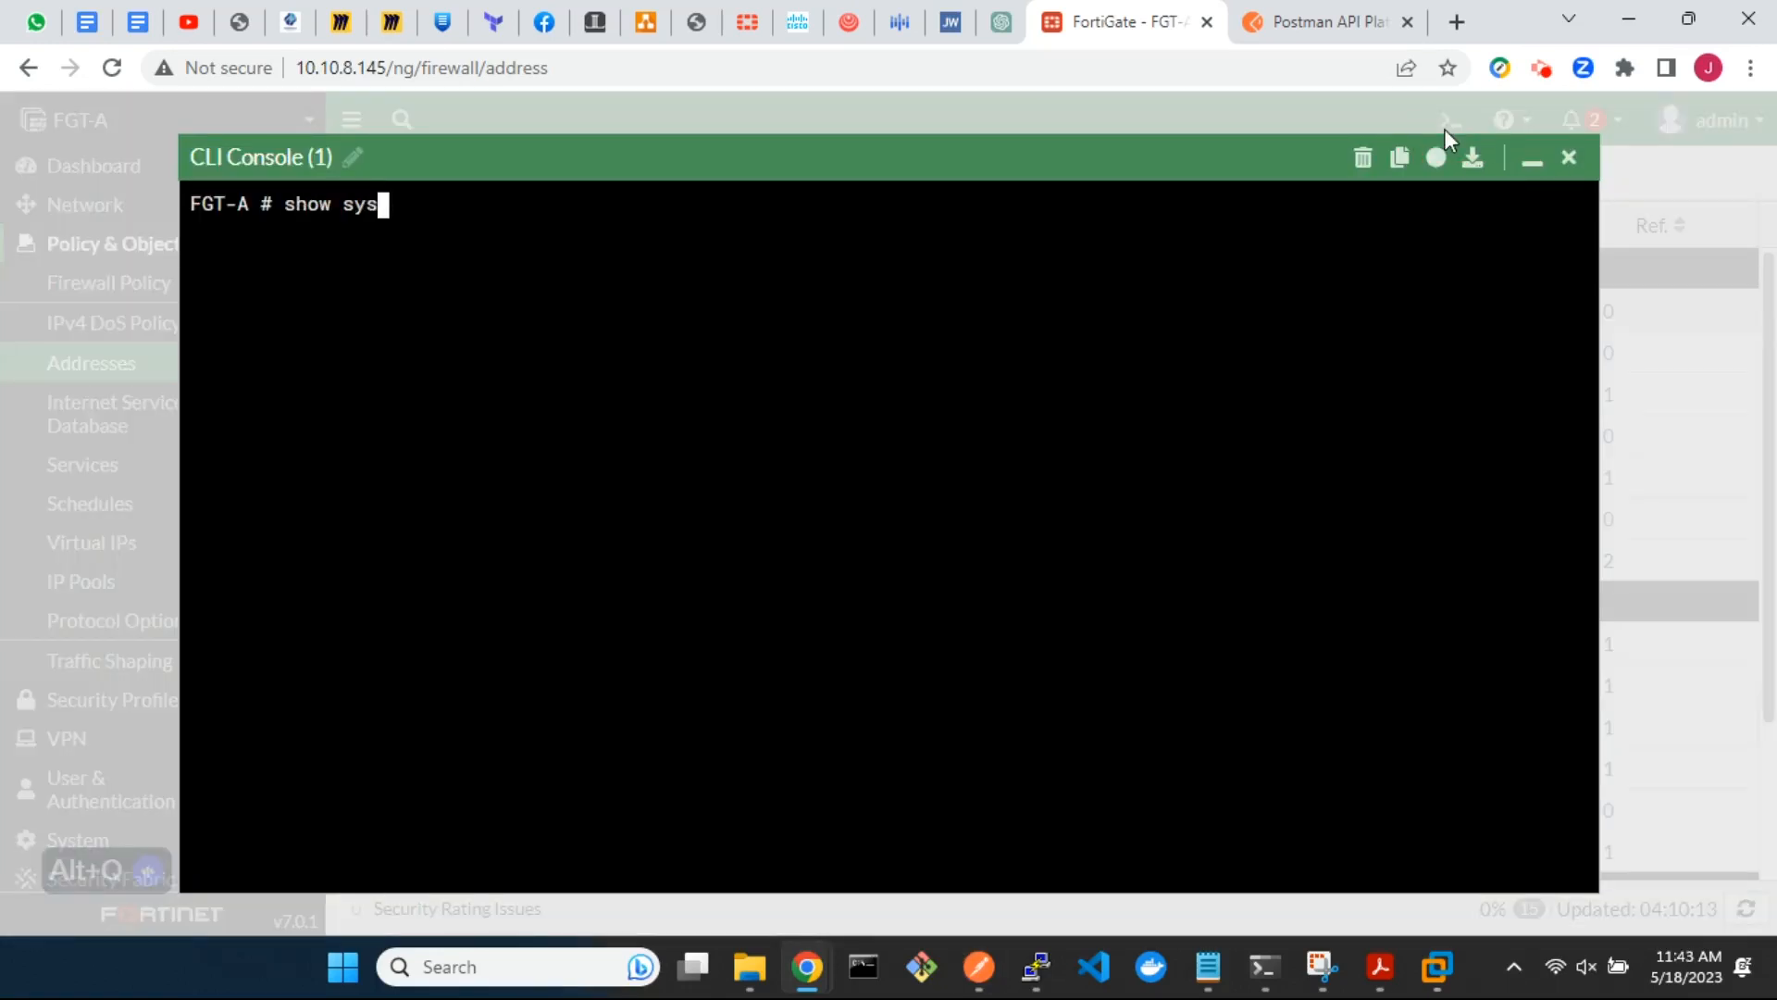
text(tem api-user)
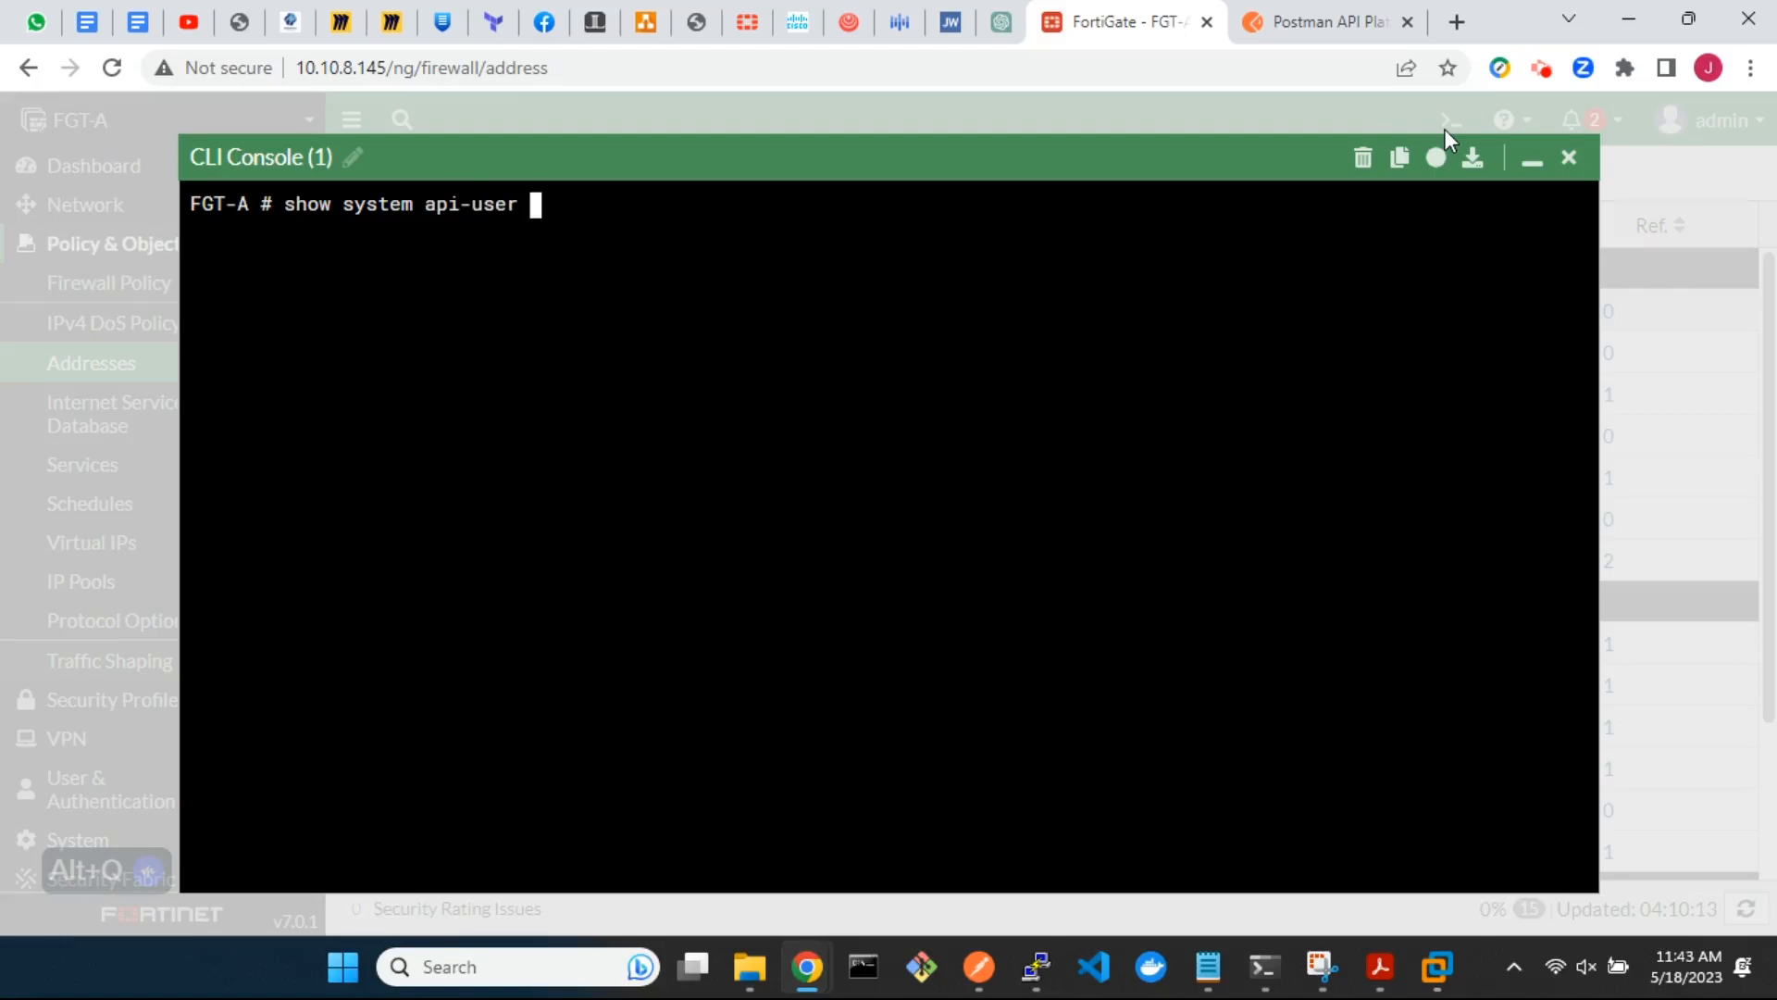
key(Return)
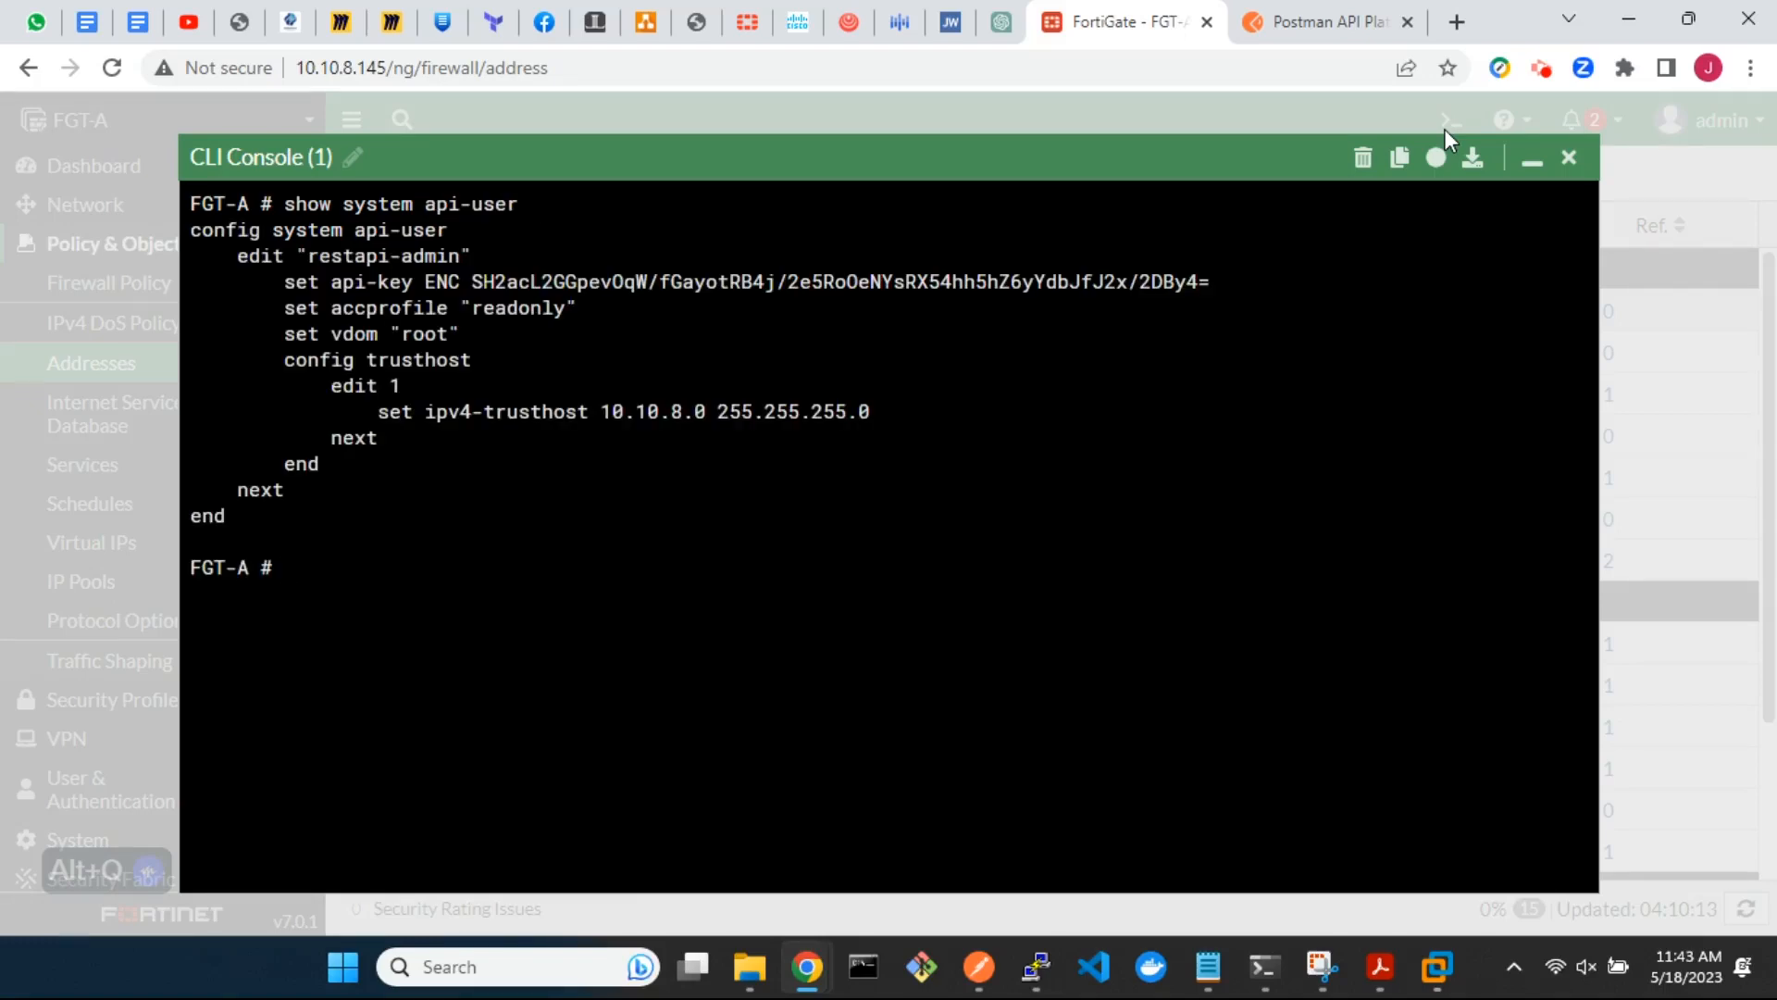
click(1568, 157)
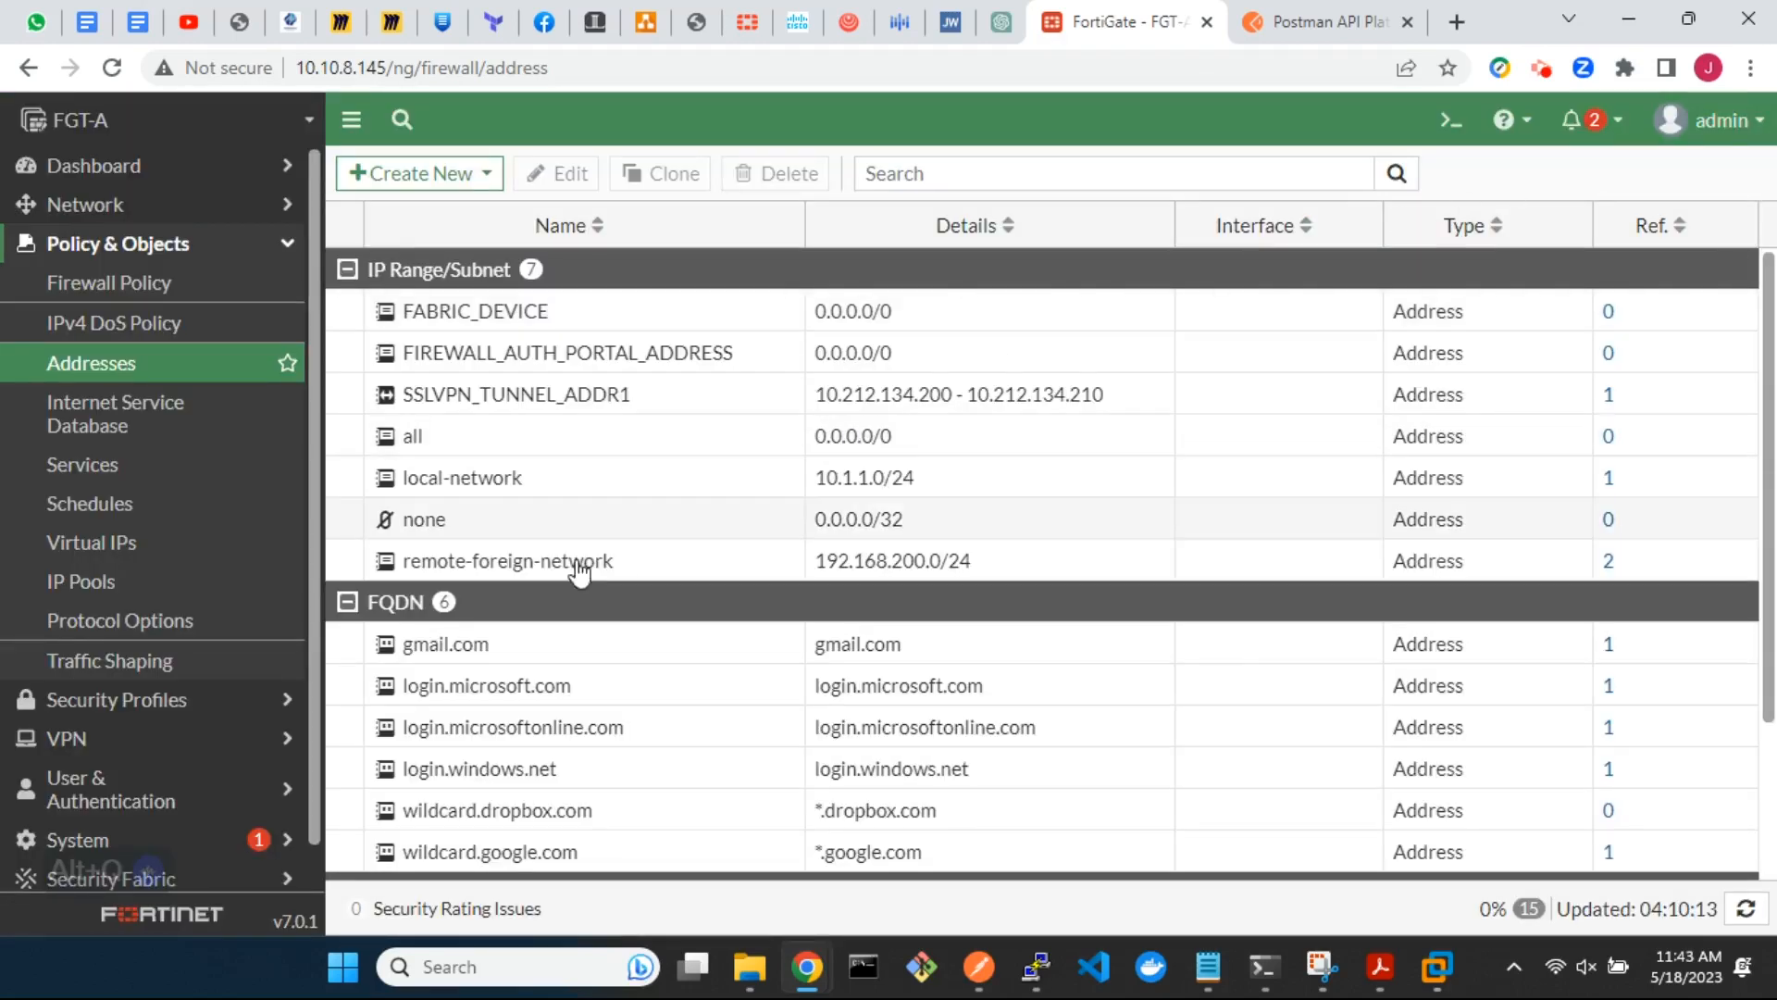
Regenerate the API key of the restapi-admin administrator, copy the new key, and leave the administrator's settings without other changes
click(102, 838)
click(159, 442)
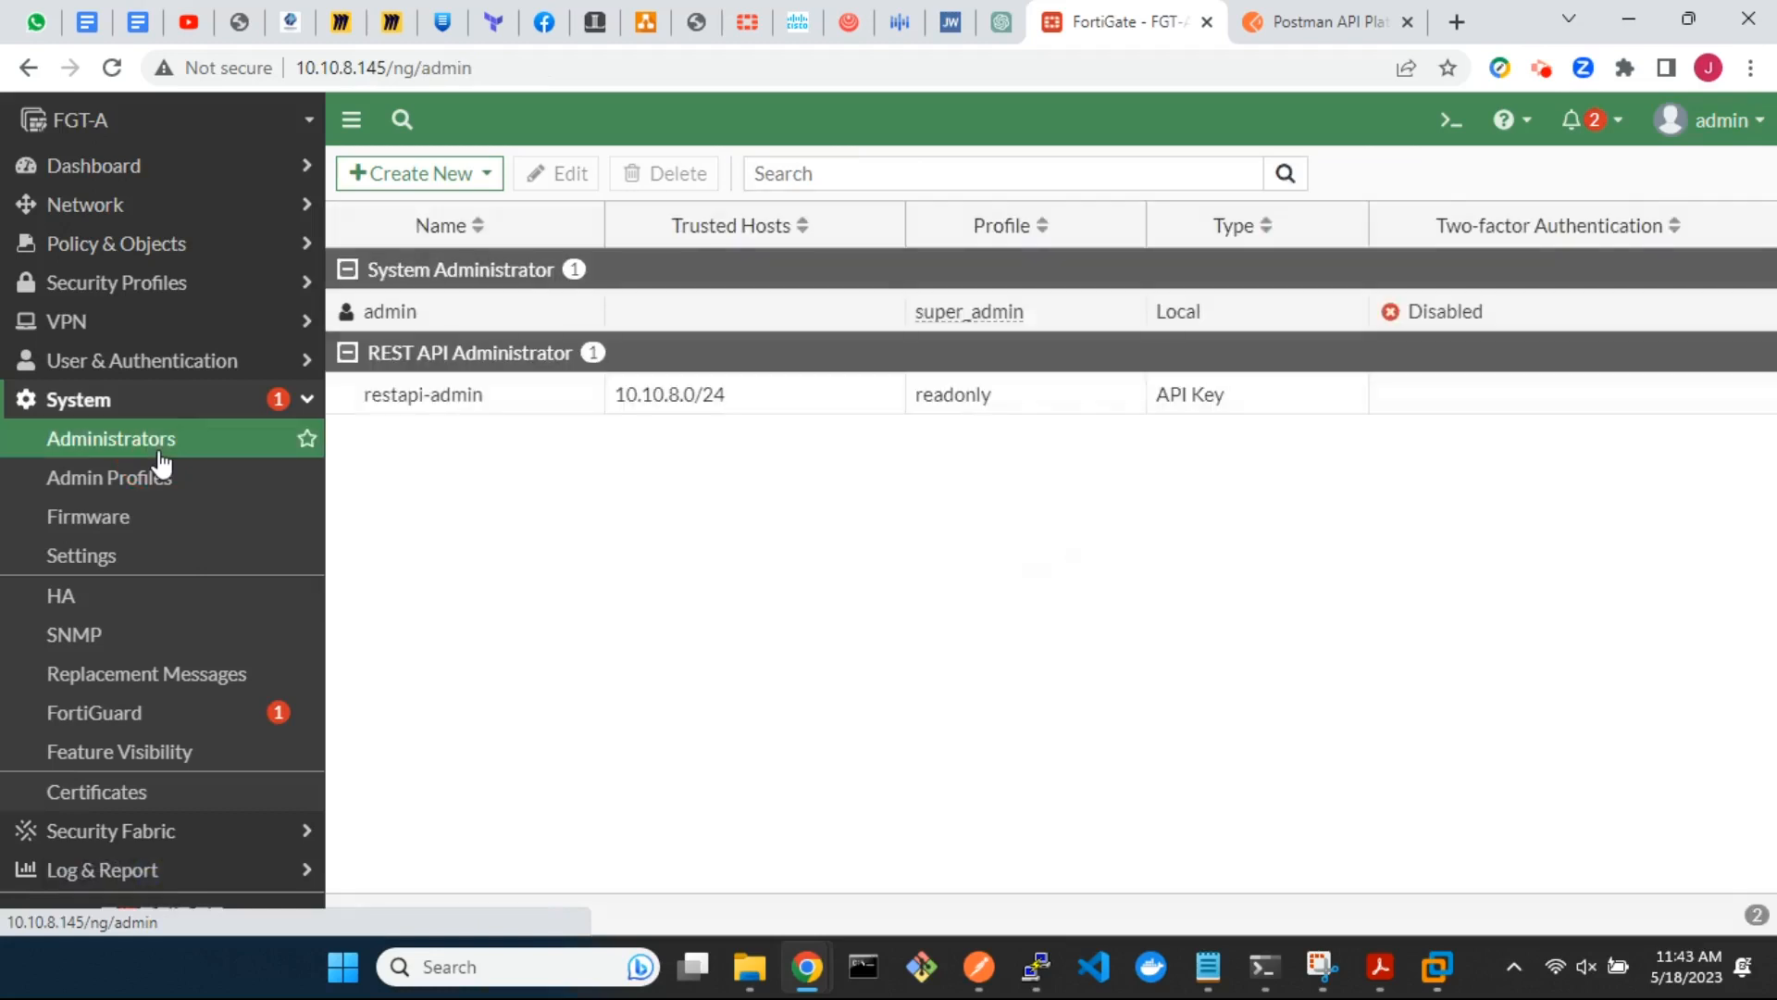
click(507, 398)
double_click(509, 405)
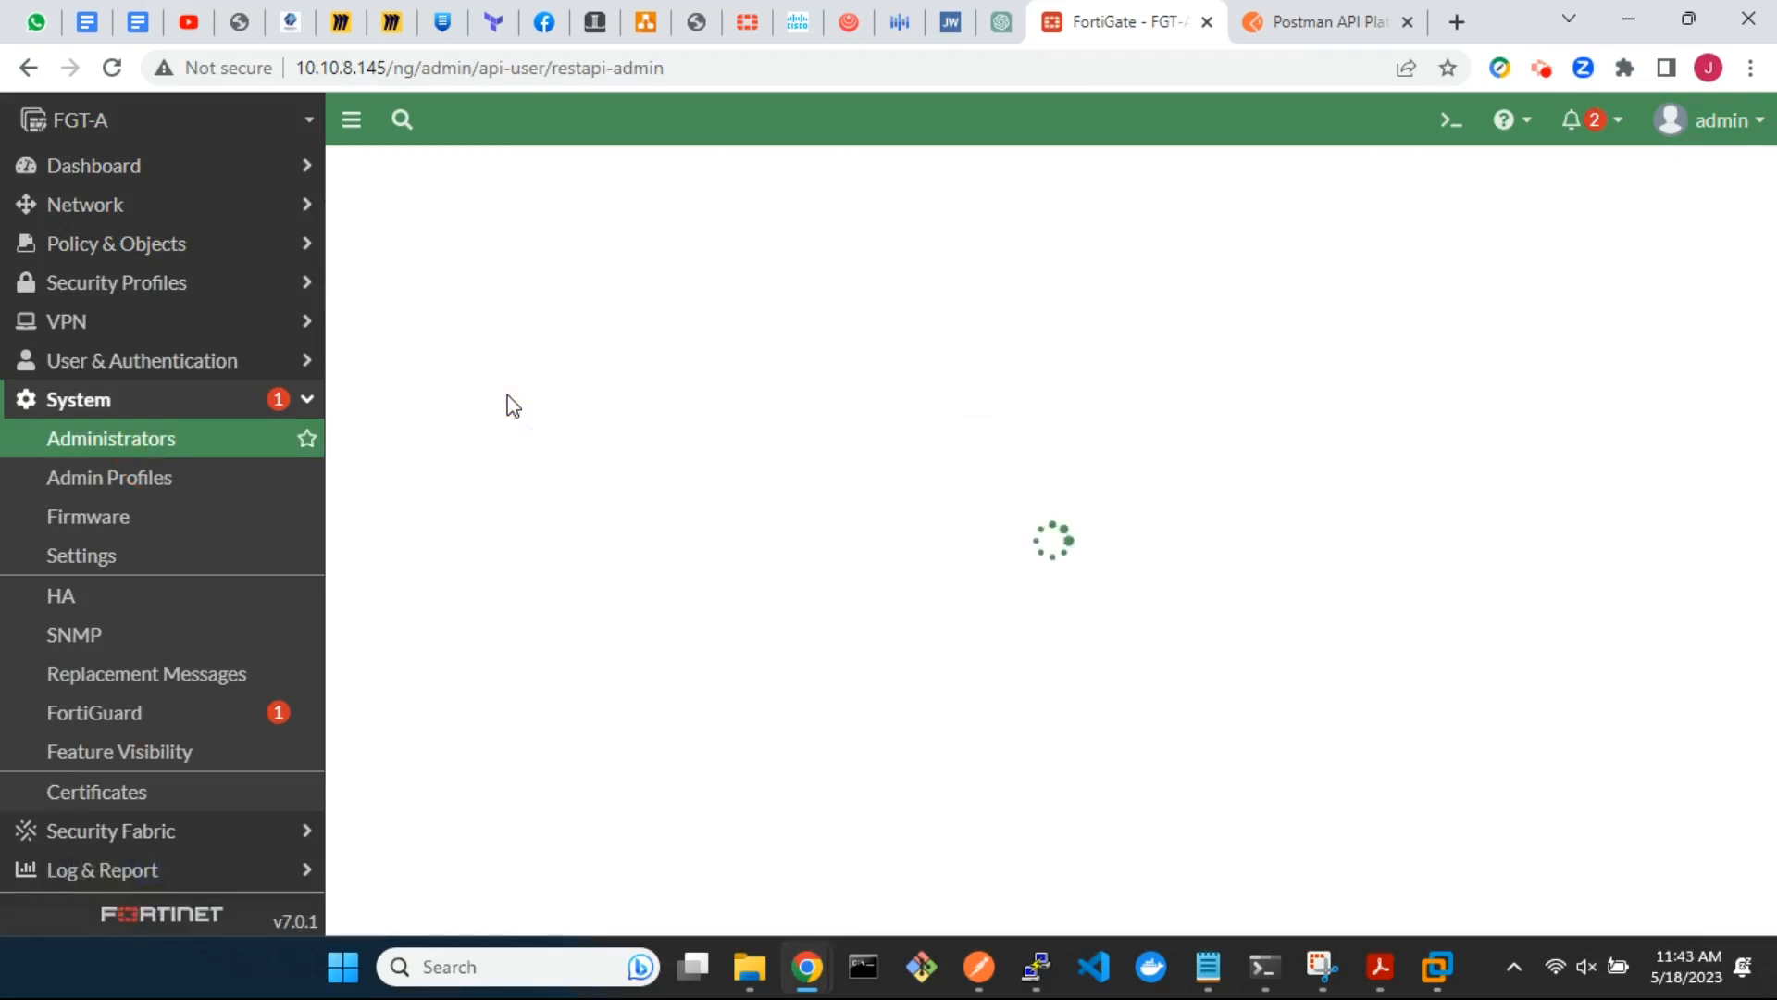
click(641, 346)
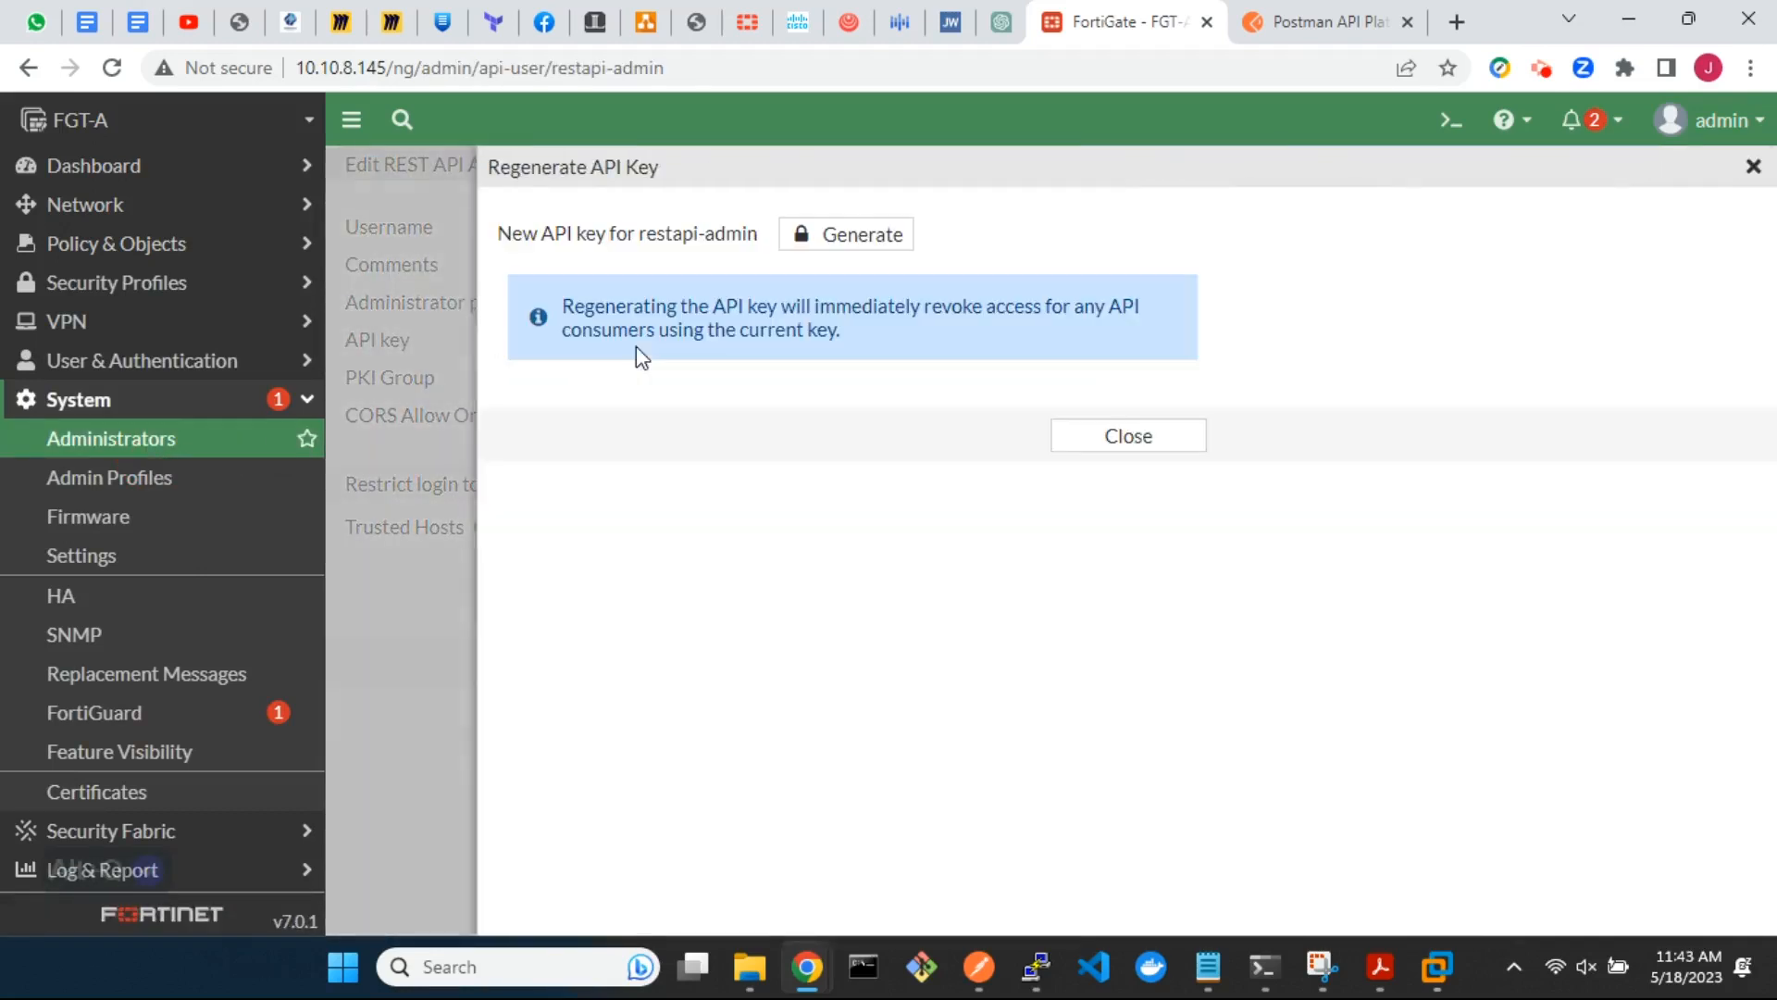
click(849, 238)
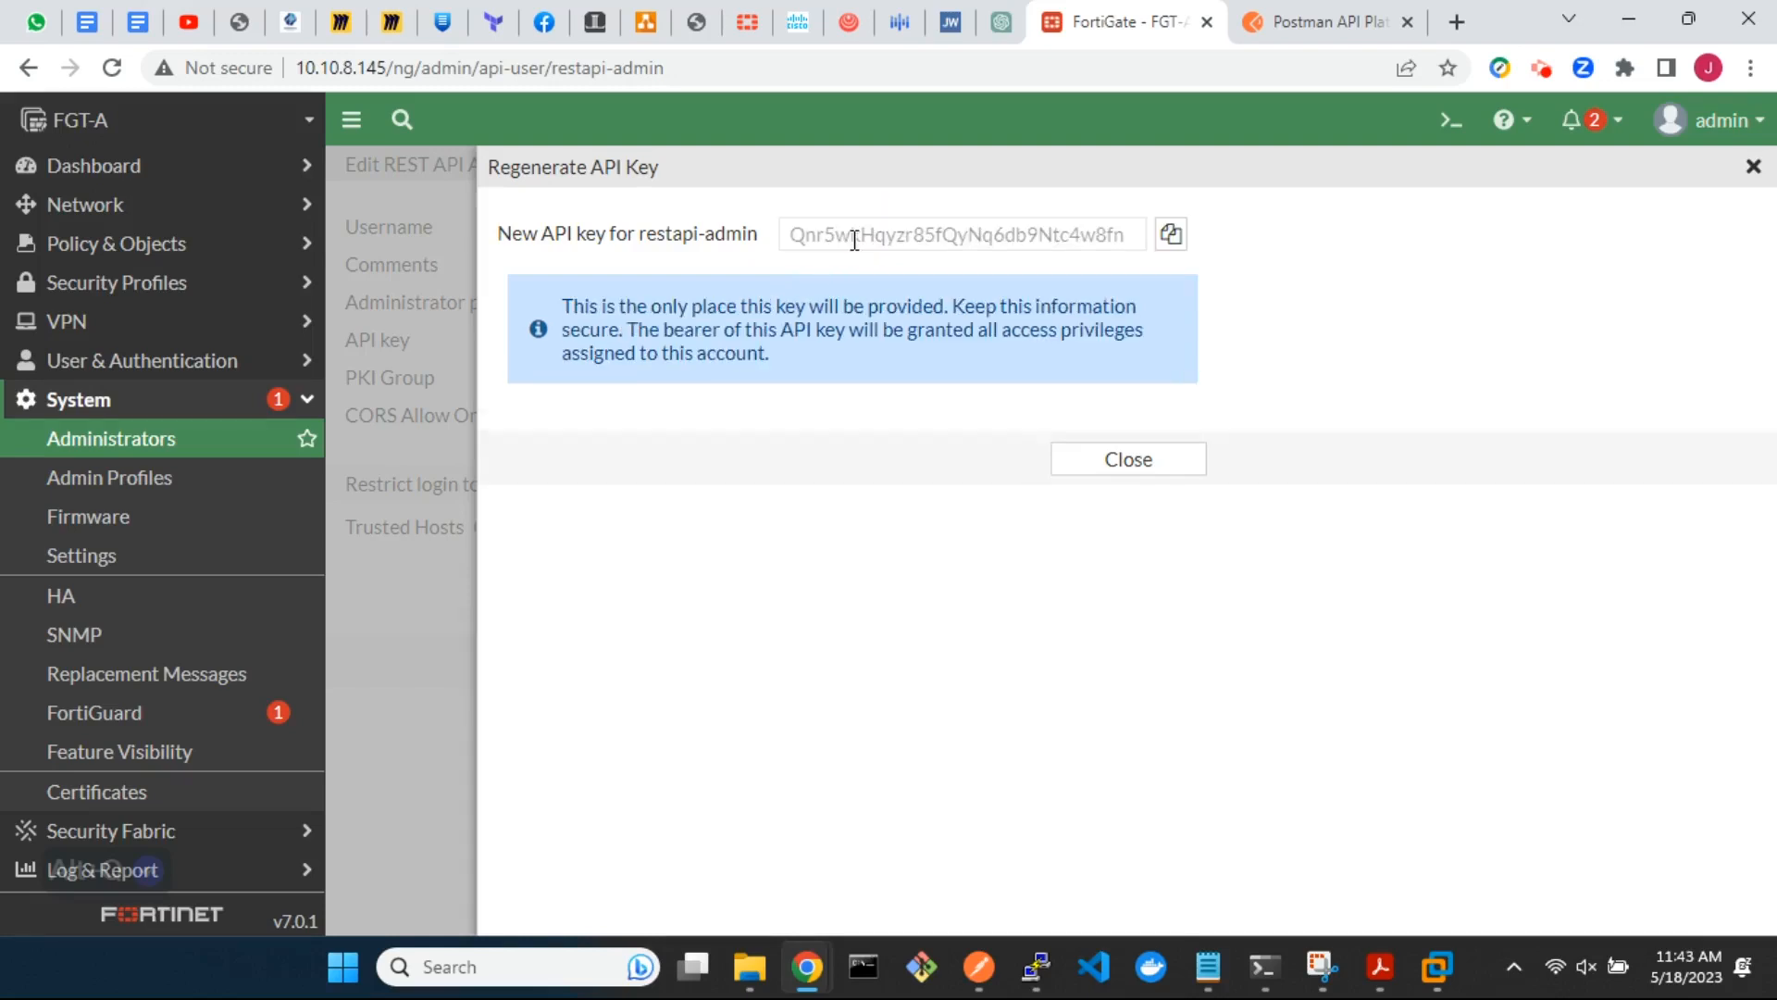
click(1172, 236)
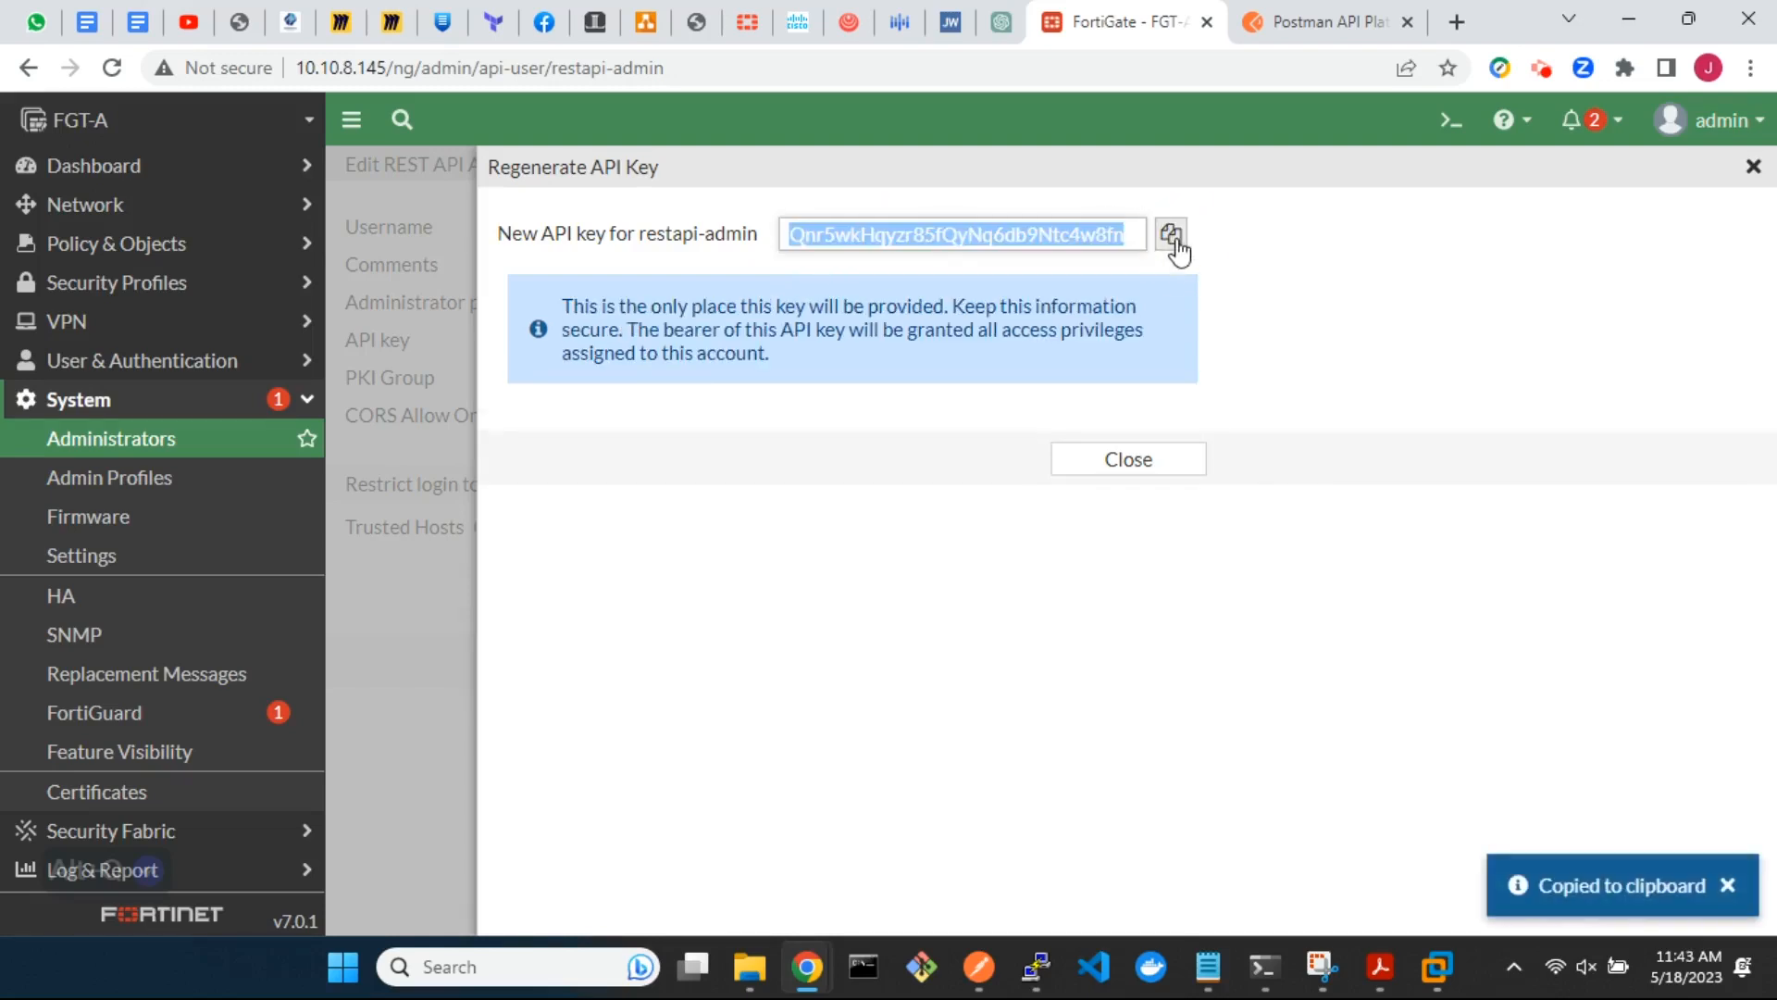
click(1140, 460)
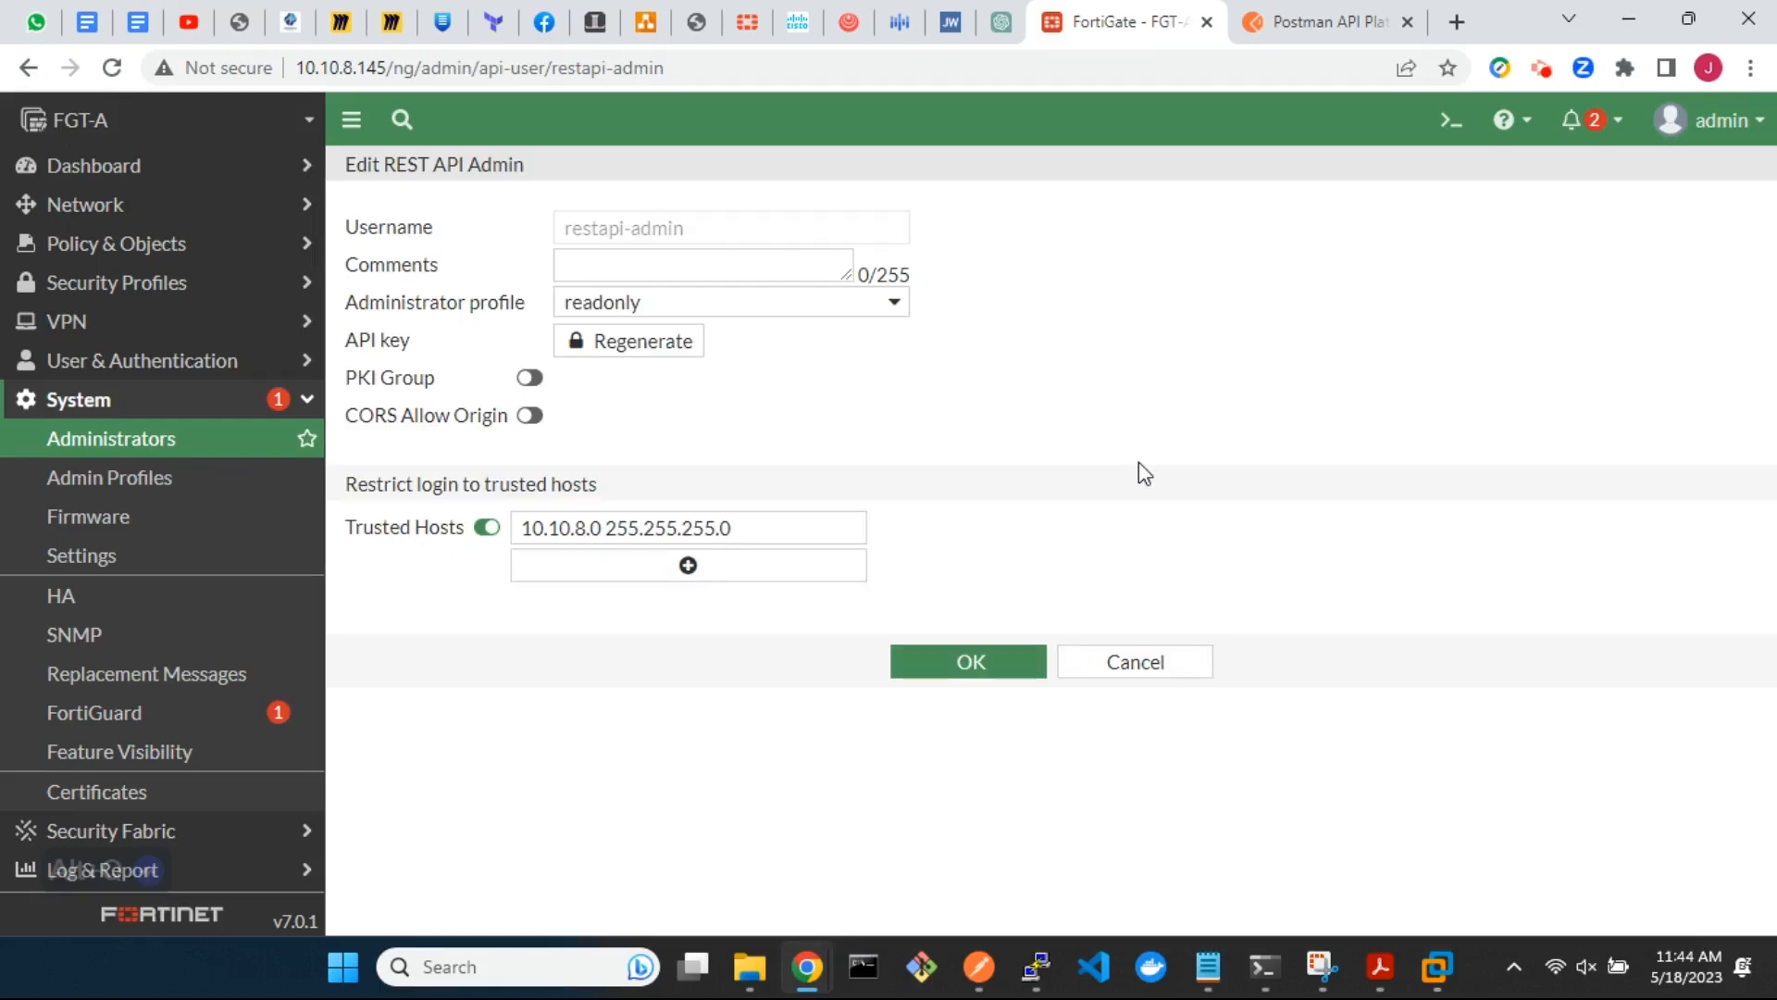
click(1144, 666)
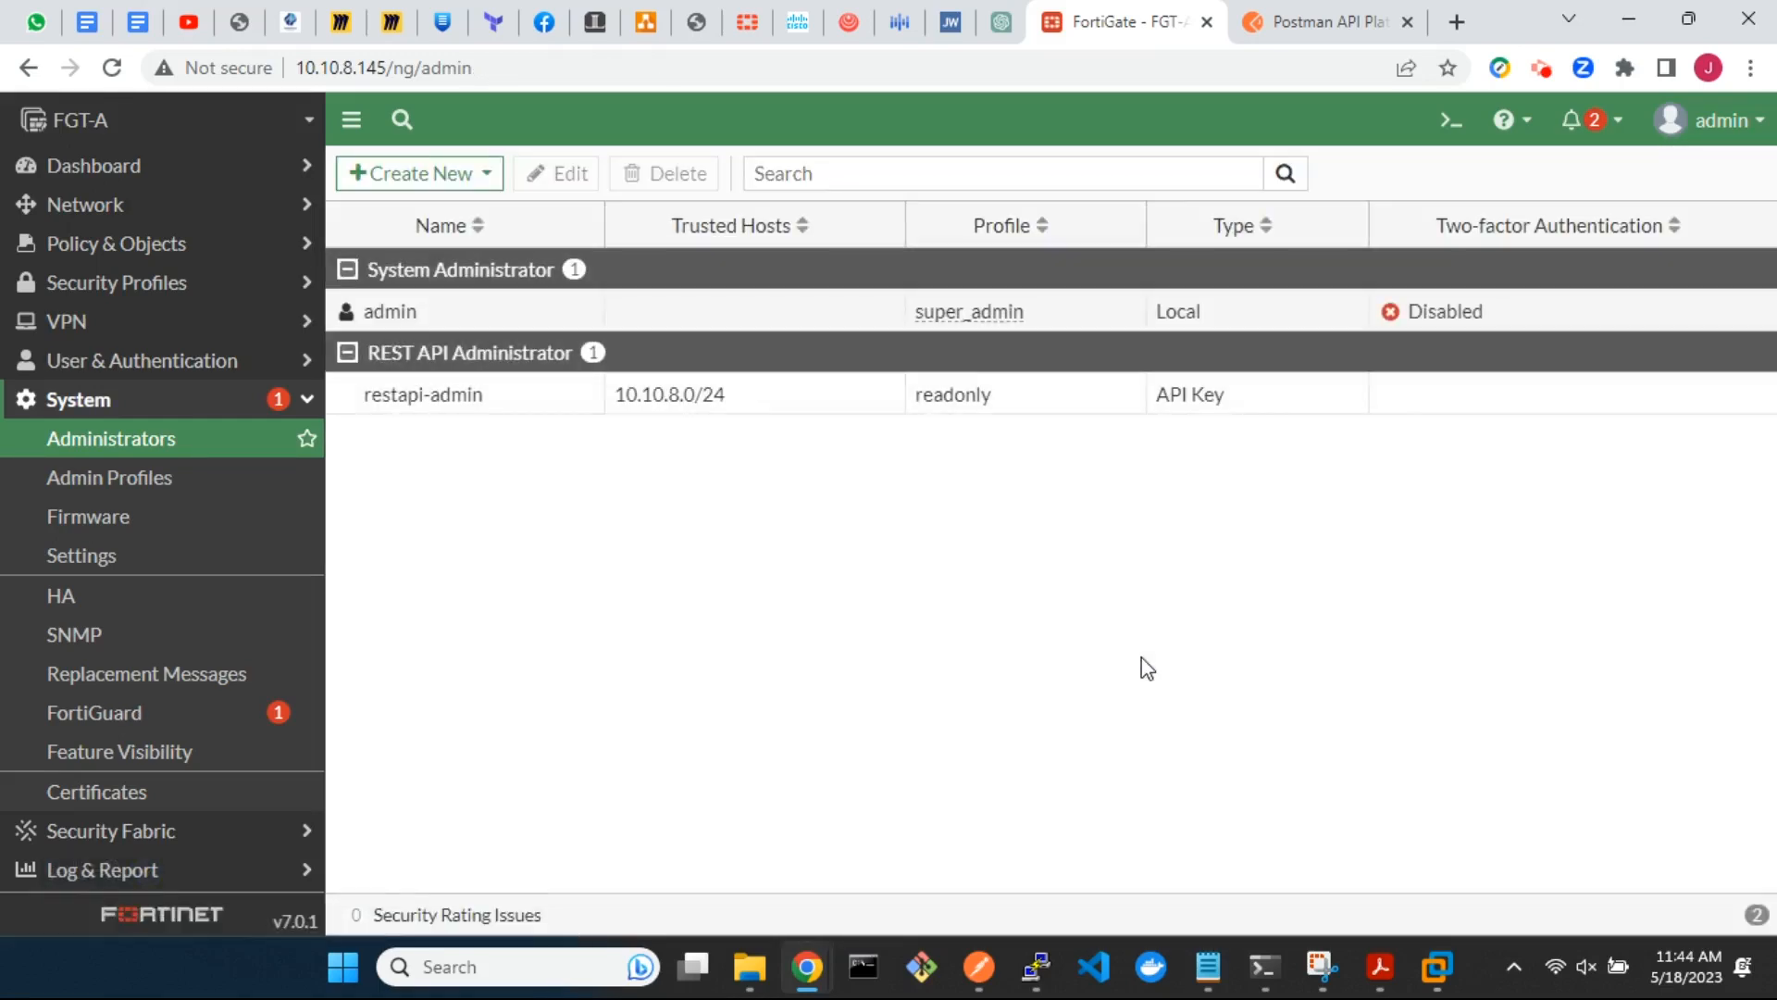